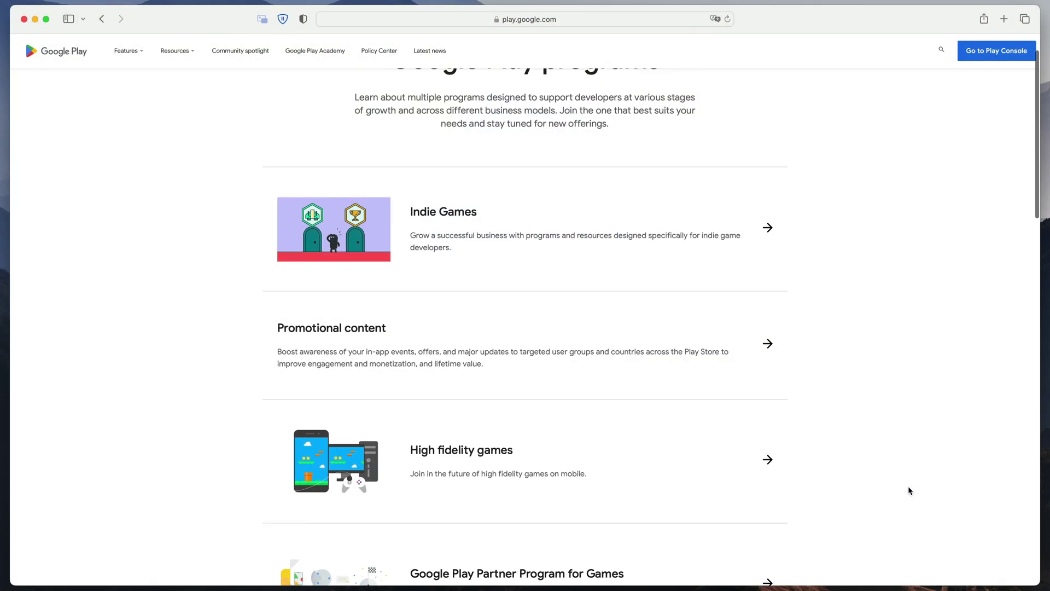
- Register a personal developer account and describe your development experience in the About you form
scroll(908, 490, down, 4)
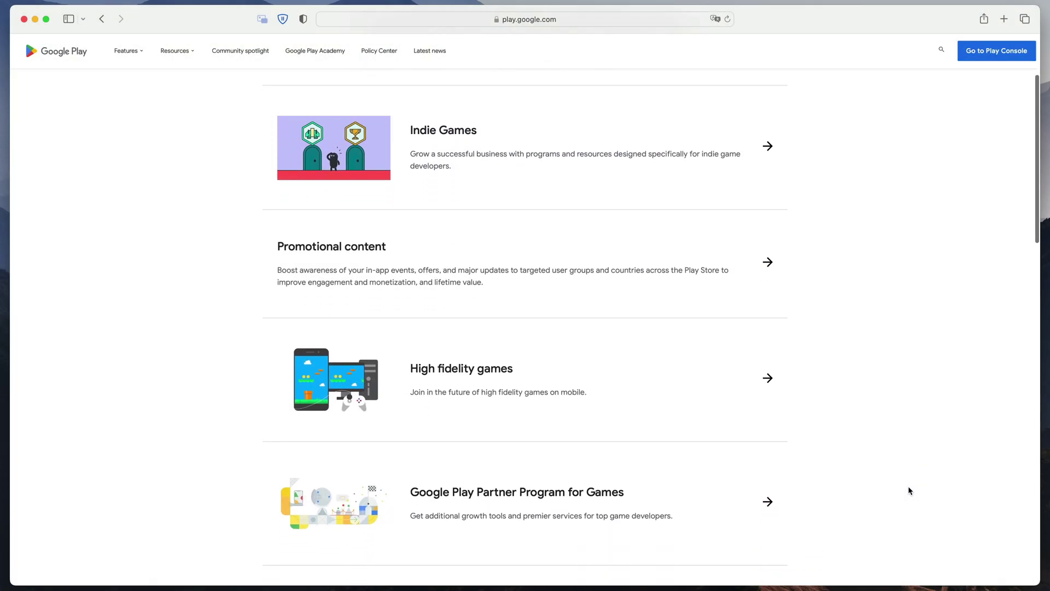
scroll(909, 490, down, 2)
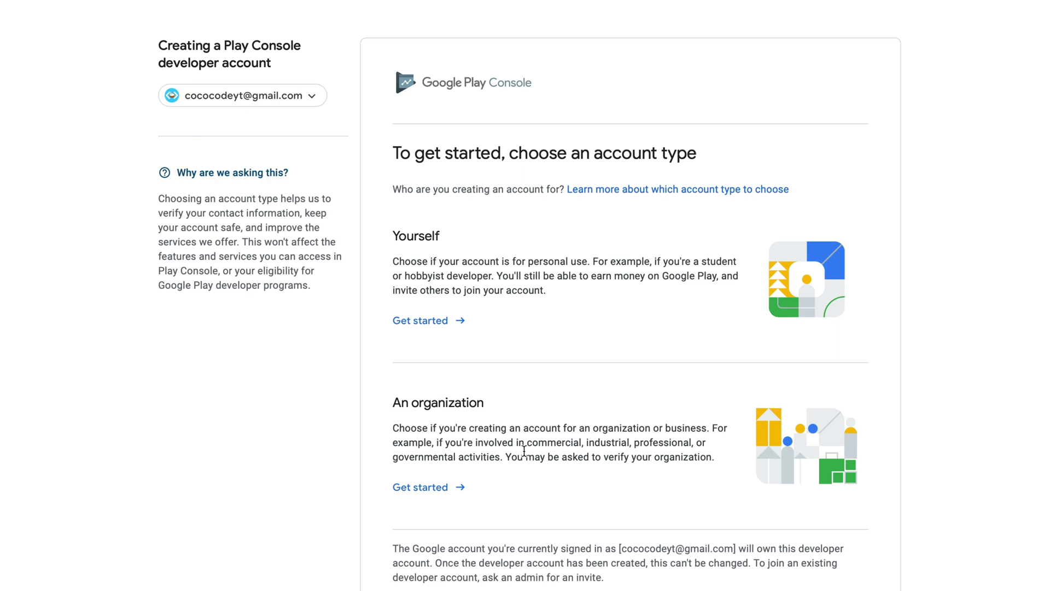
click(436, 323)
click(569, 377)
text(I have a long expe)
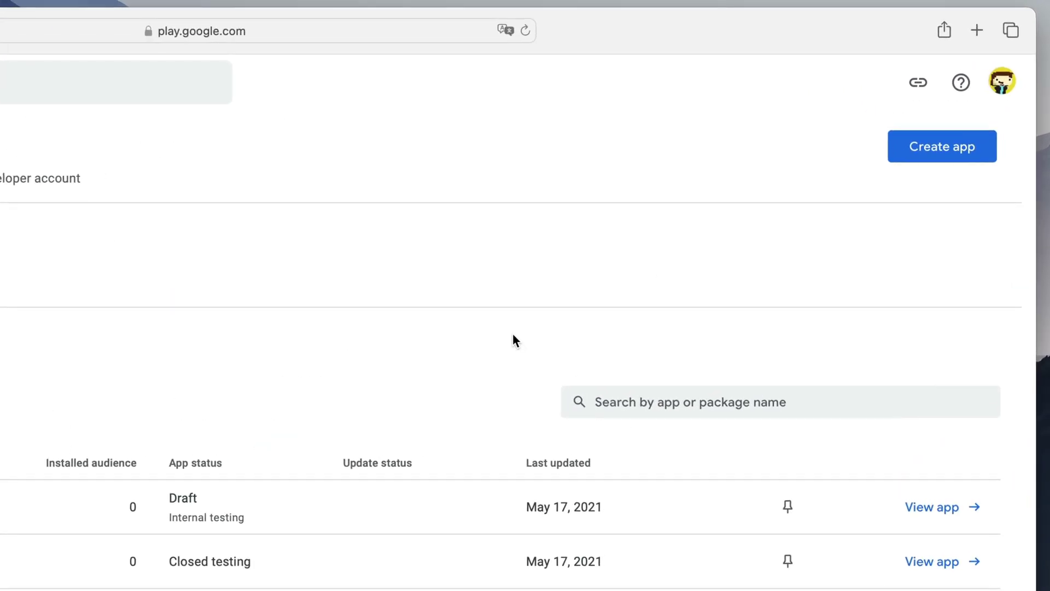
- Create the free game 'Coco Code', accepting the Developer Program Policies and US export laws declarations
click(938, 162)
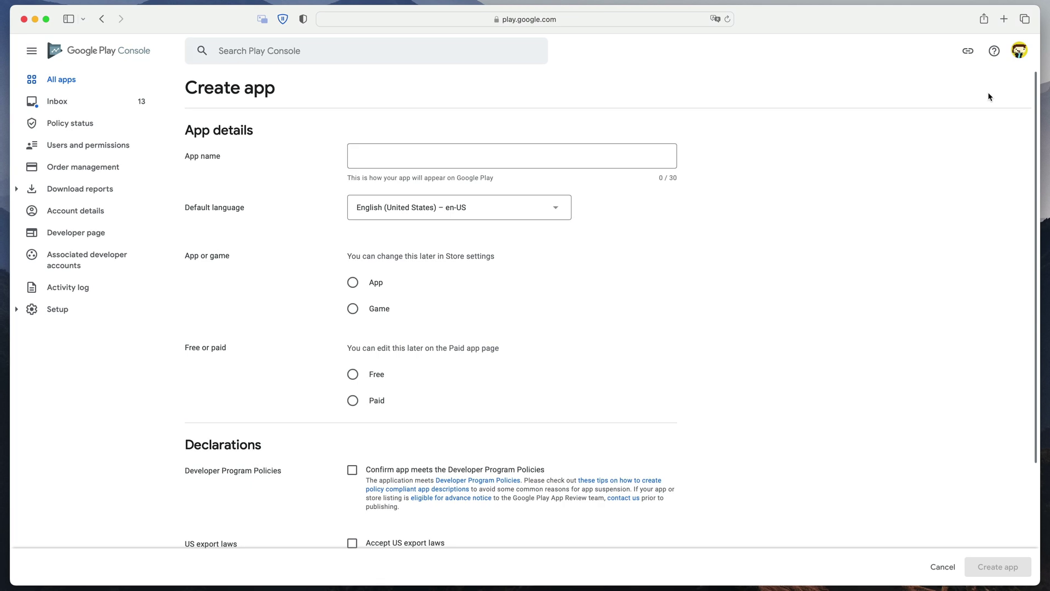
click(383, 156)
text(Coco Code)
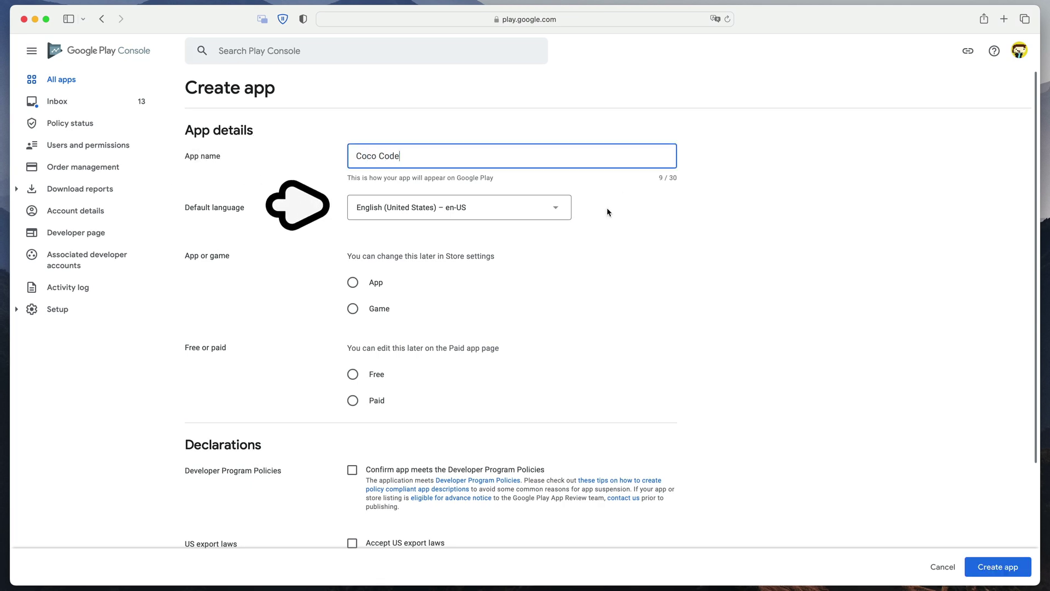
click(376, 310)
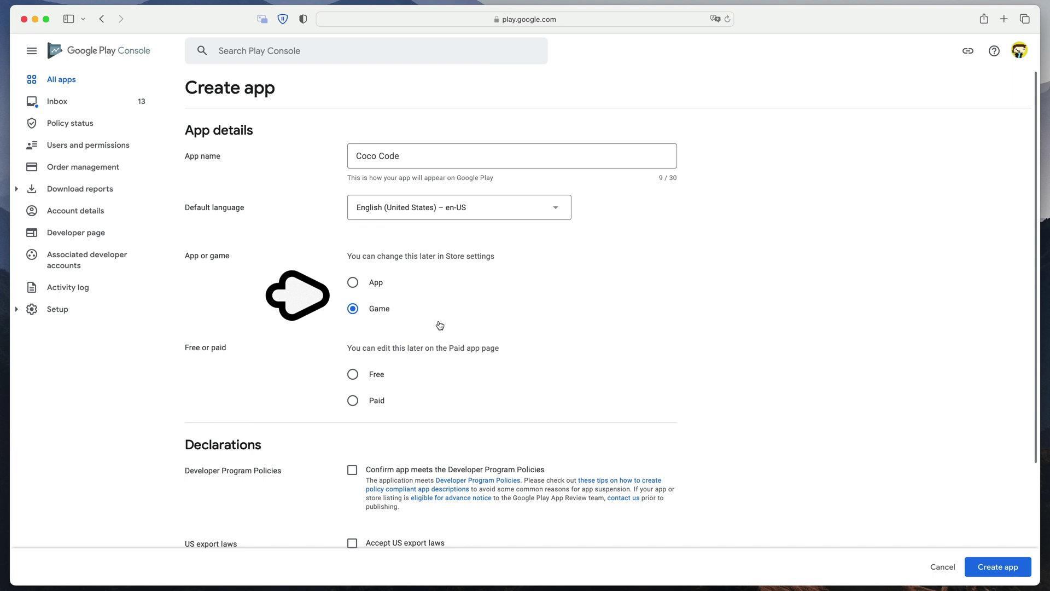
click(377, 374)
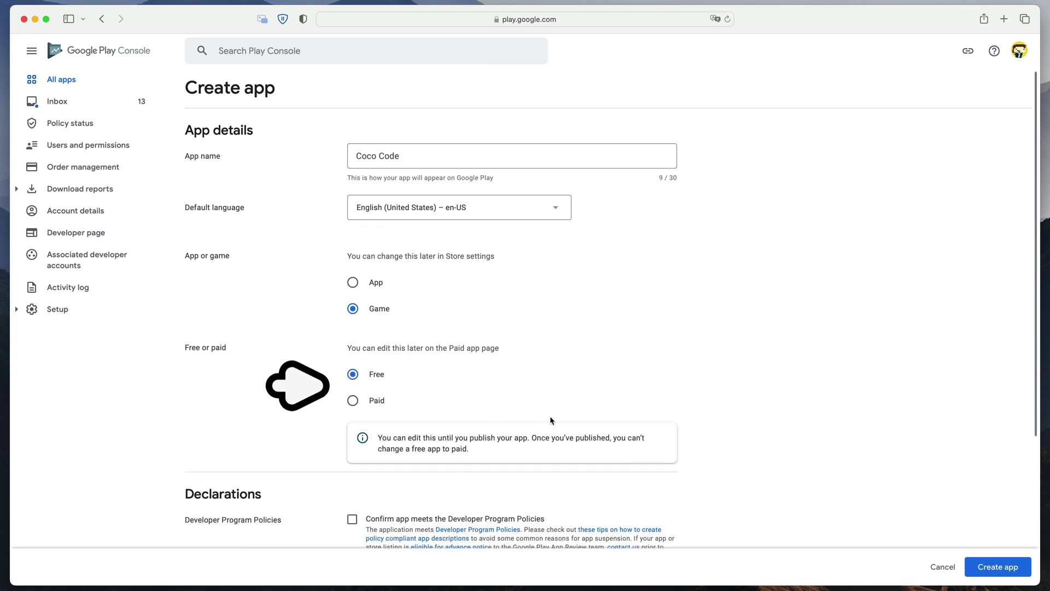
scroll(566, 422, down, 4)
click(352, 316)
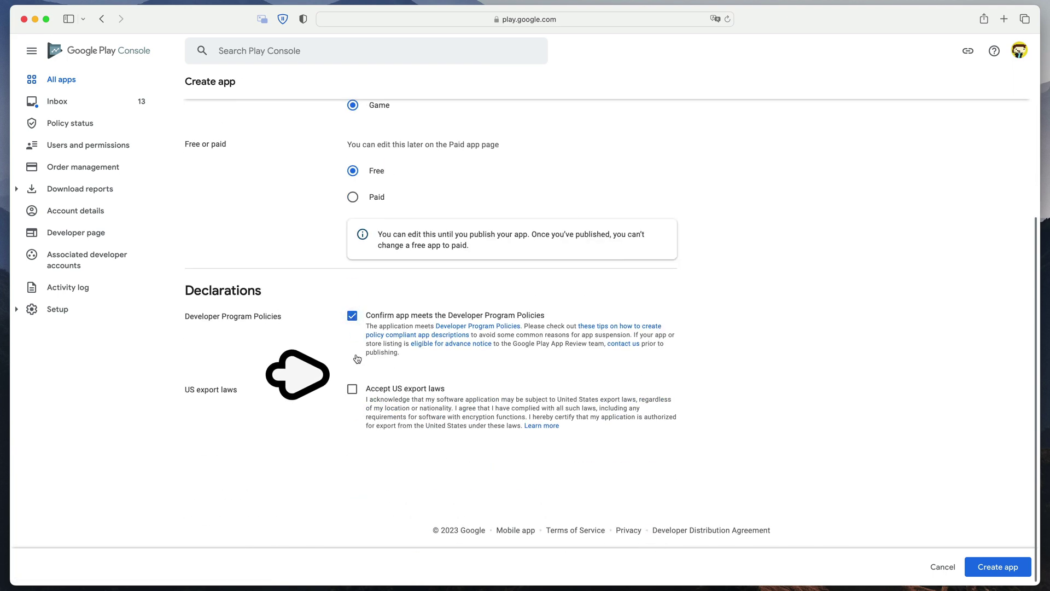
click(353, 389)
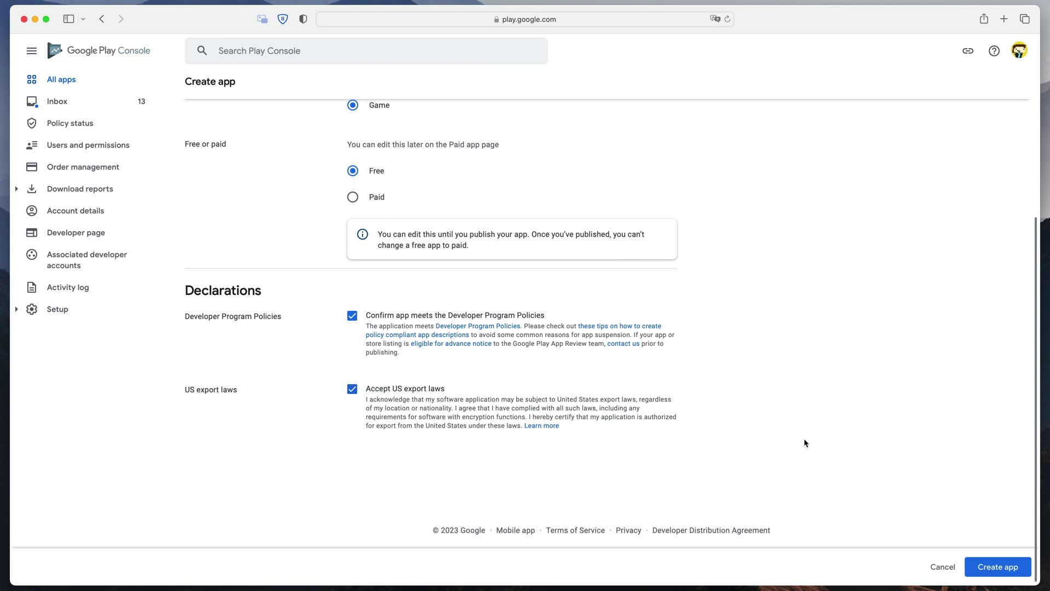
click(998, 566)
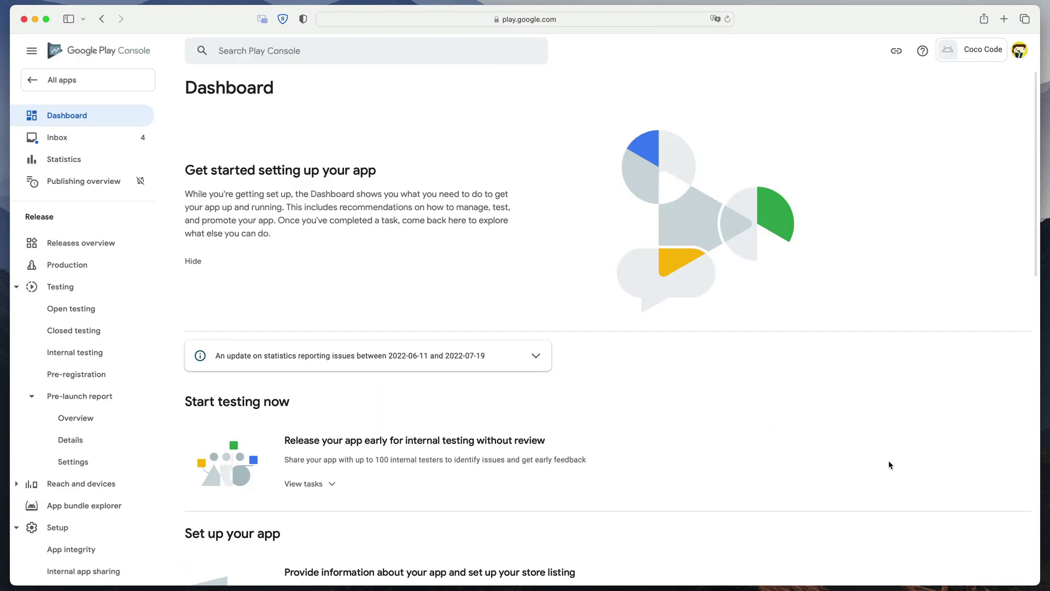
- Expand the Coco Code Dashboard's tasks for app information and store listing setup
scroll(889, 462, down, 5)
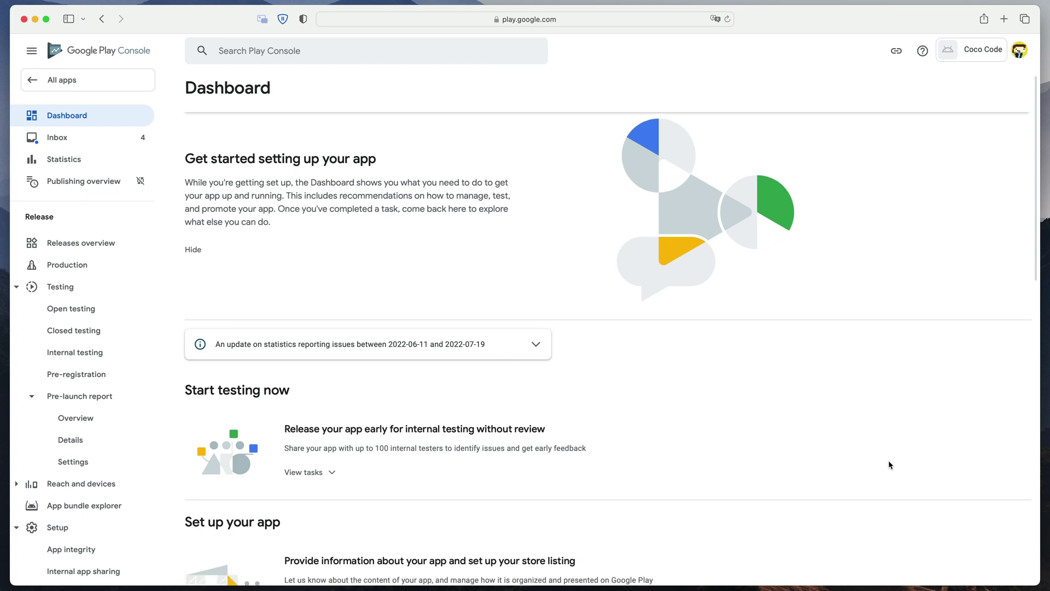
scroll(888, 462, down, 3)
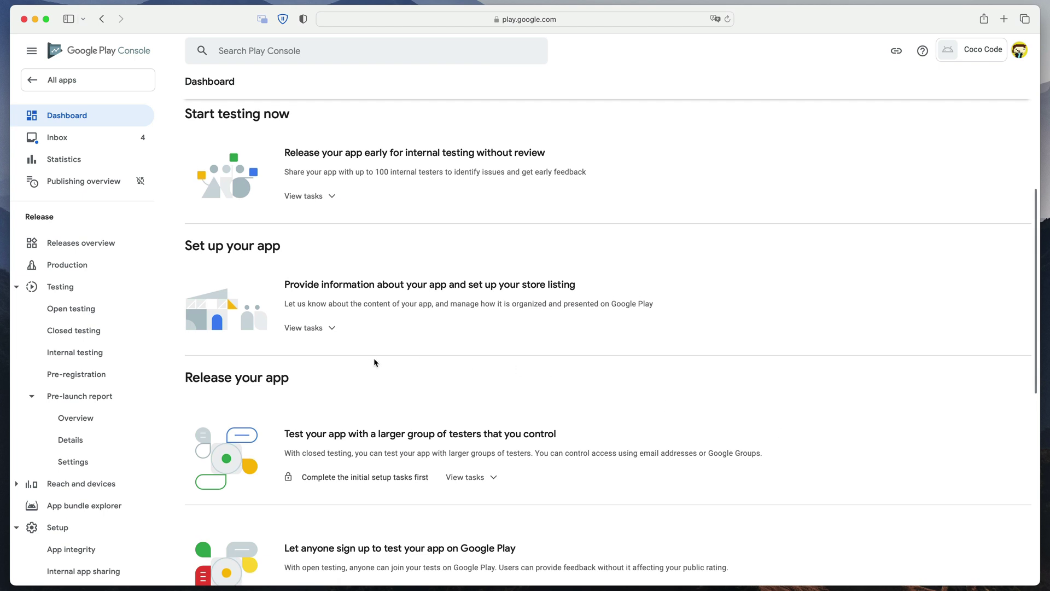
click(319, 328)
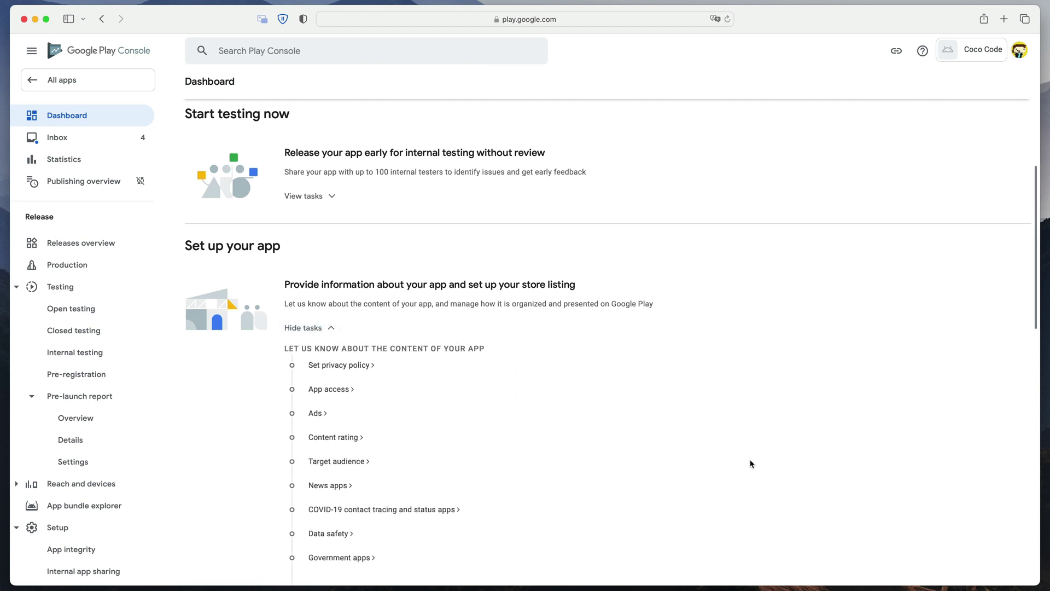
scroll(797, 484, down, 5)
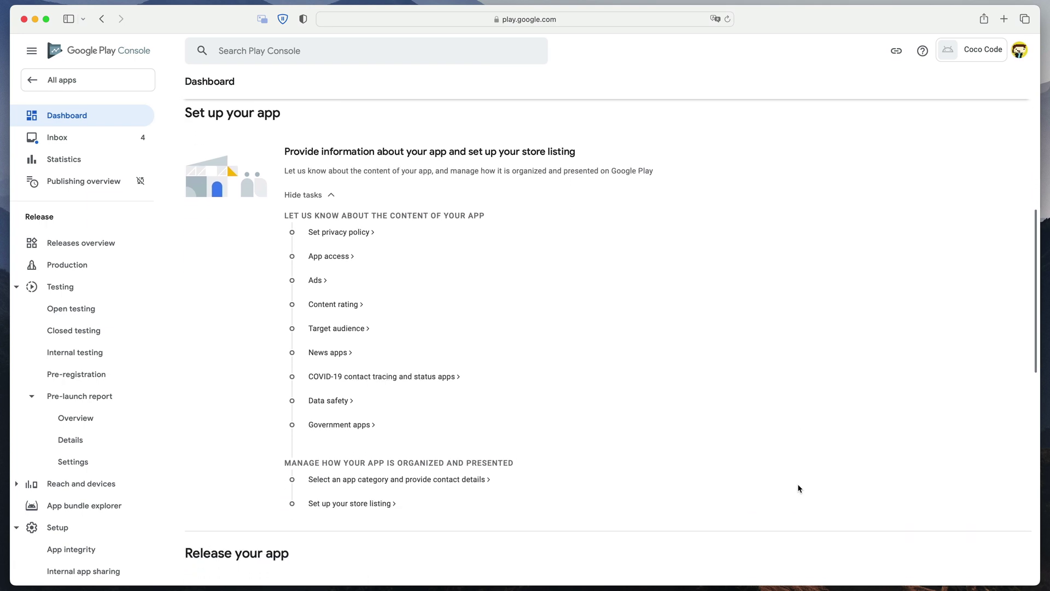
click(345, 234)
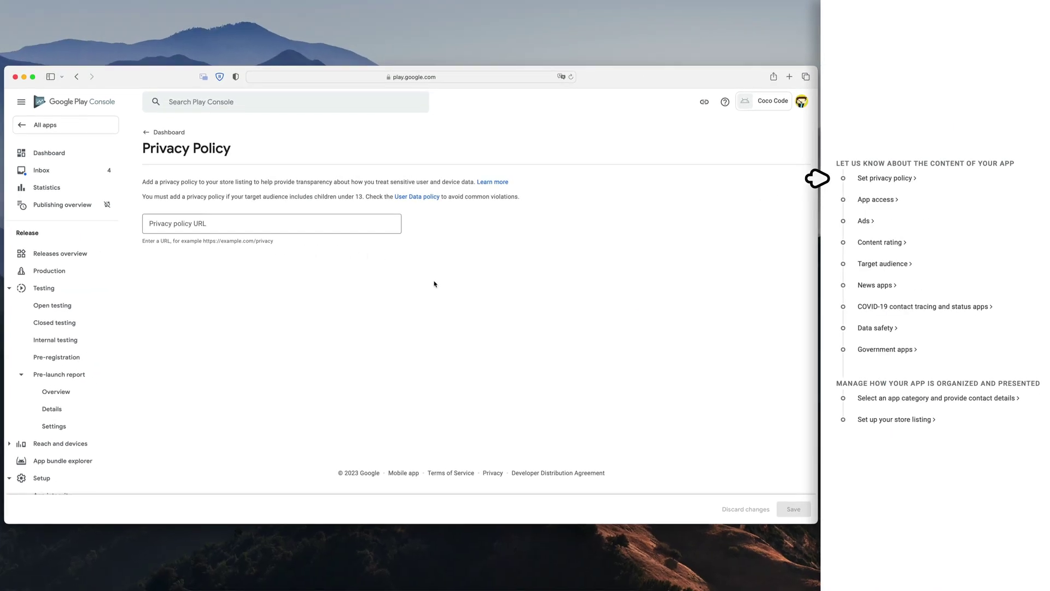
click(261, 226)
text(https://cococode.net/privacy-policy)
click(314, 267)
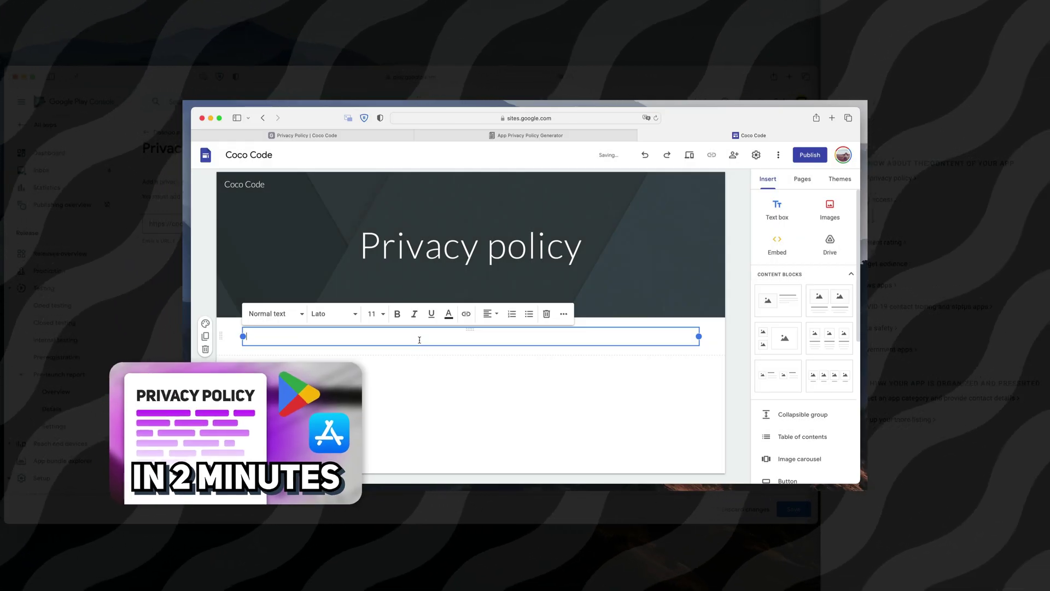
key(super+v)
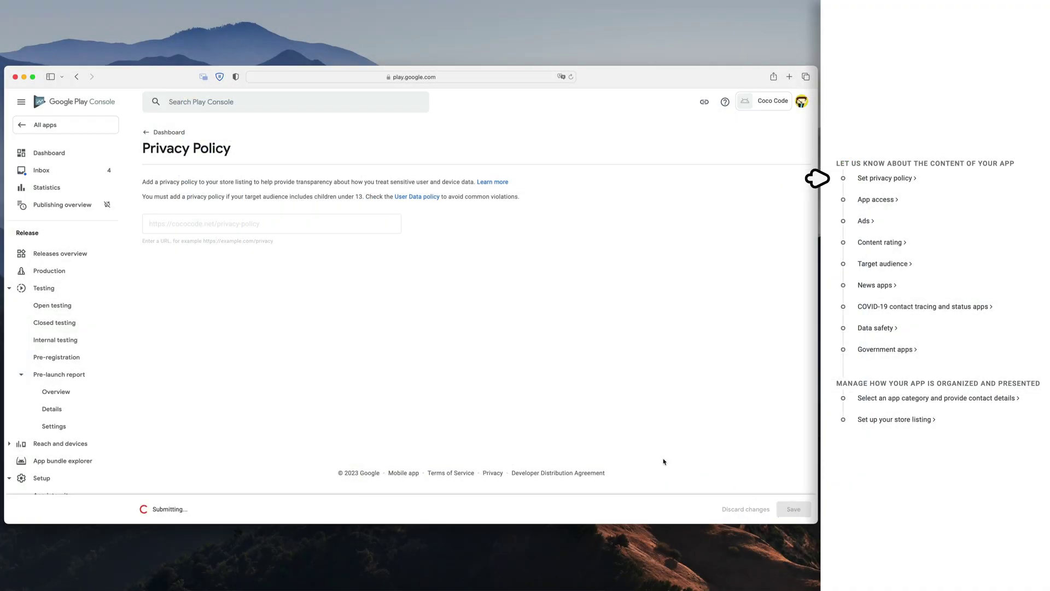
click(156, 137)
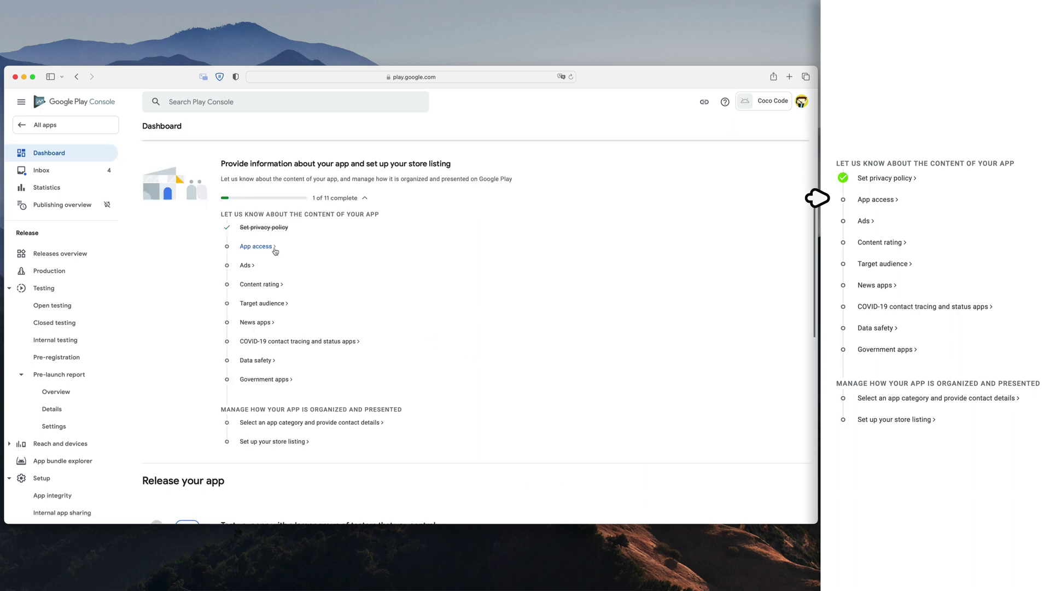
- In App access, compare the unrestricted and restricted functionality options
click(271, 249)
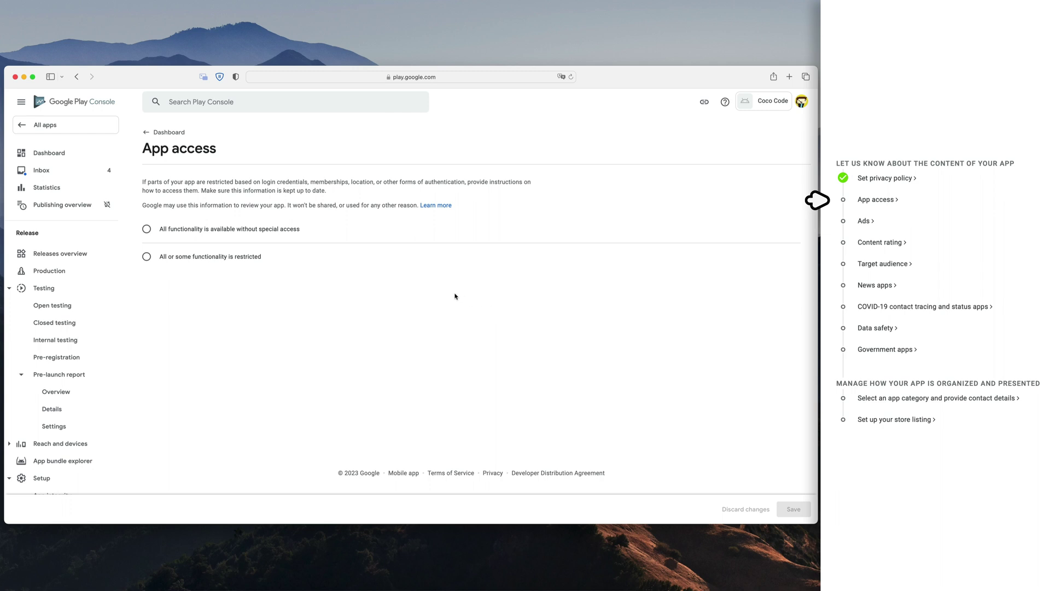
click(255, 232)
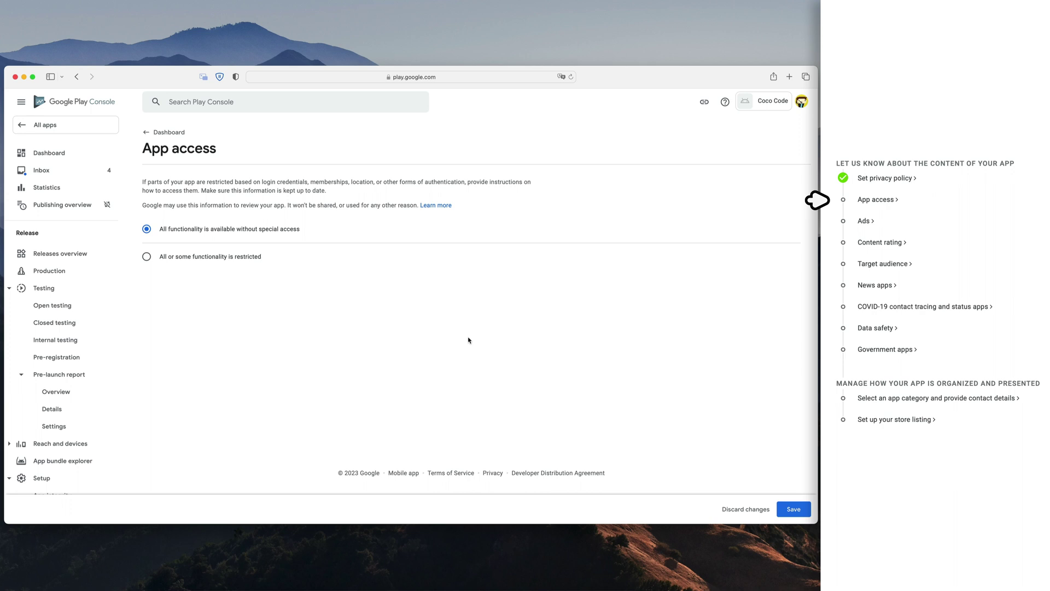
click(257, 257)
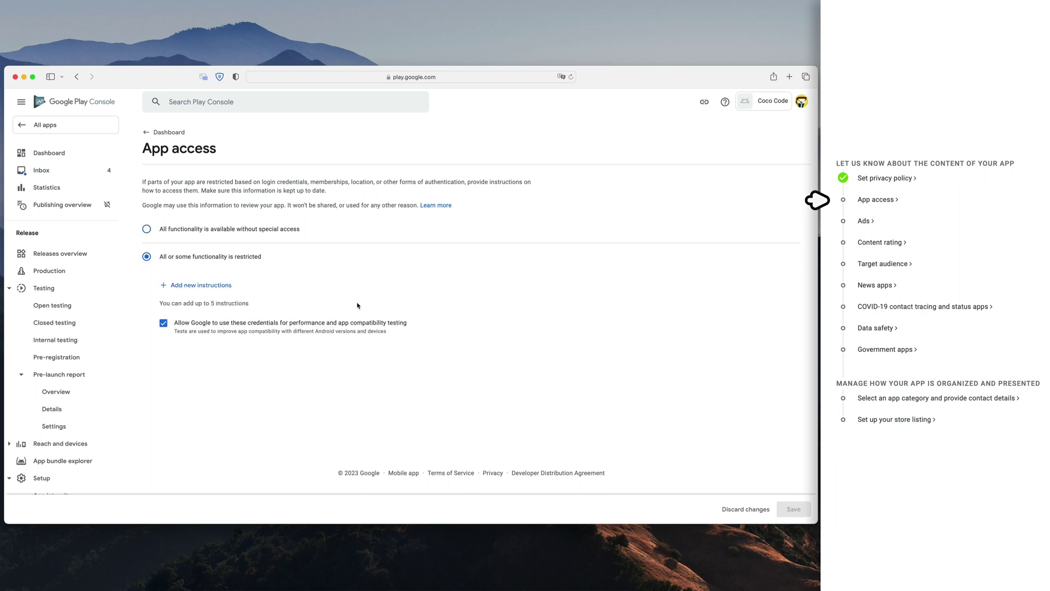
- Add reviewer instructions 'For everyone to test' with test account credentials, then save App access
click(222, 285)
text(For everyone to test)
key(Tab)
text(testAccount)
key(Tab)
text(12345)
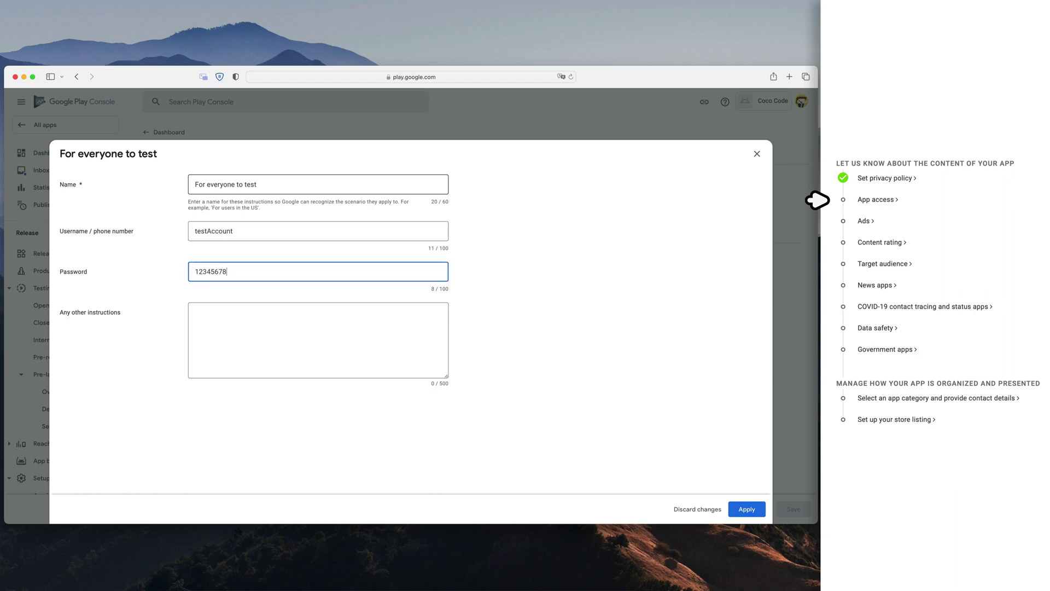
click(746, 508)
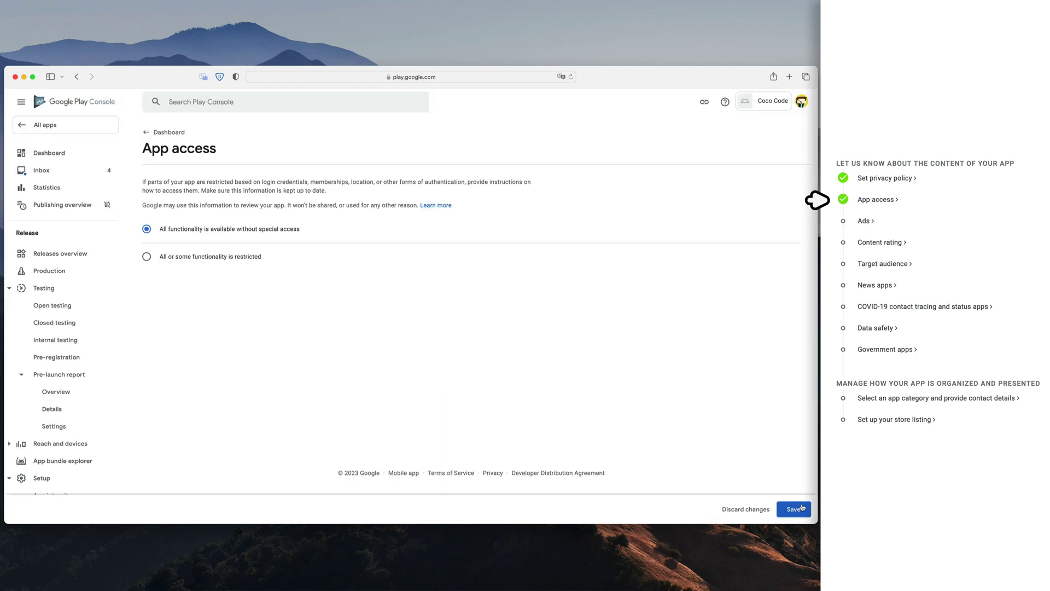
click(793, 509)
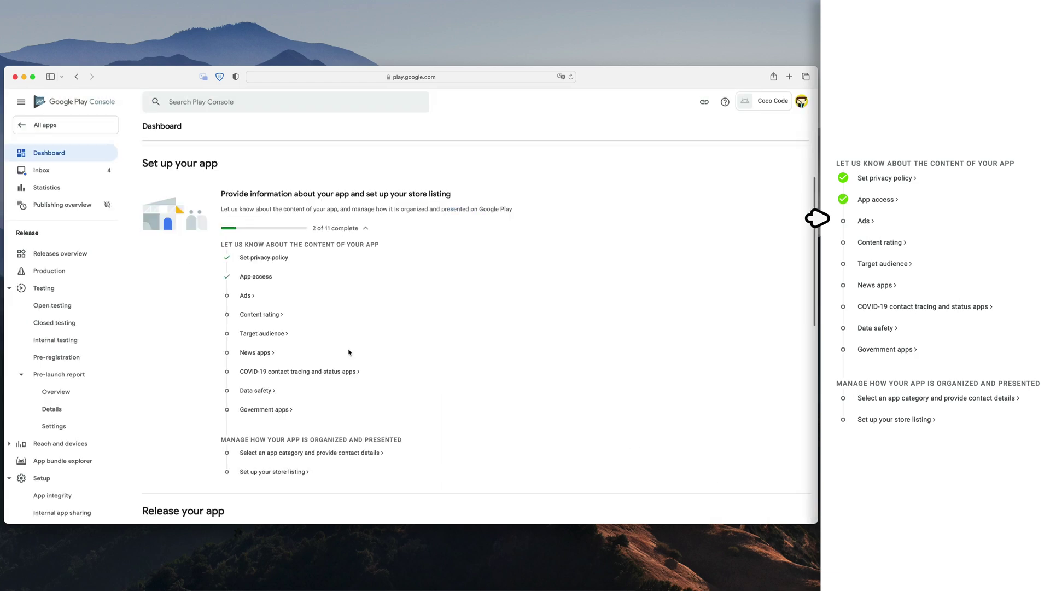
scroll(349, 351, down, 1)
- Answer the Ads and content rating declarations, and set the target audience to ages 9-12 and 13-15
click(244, 286)
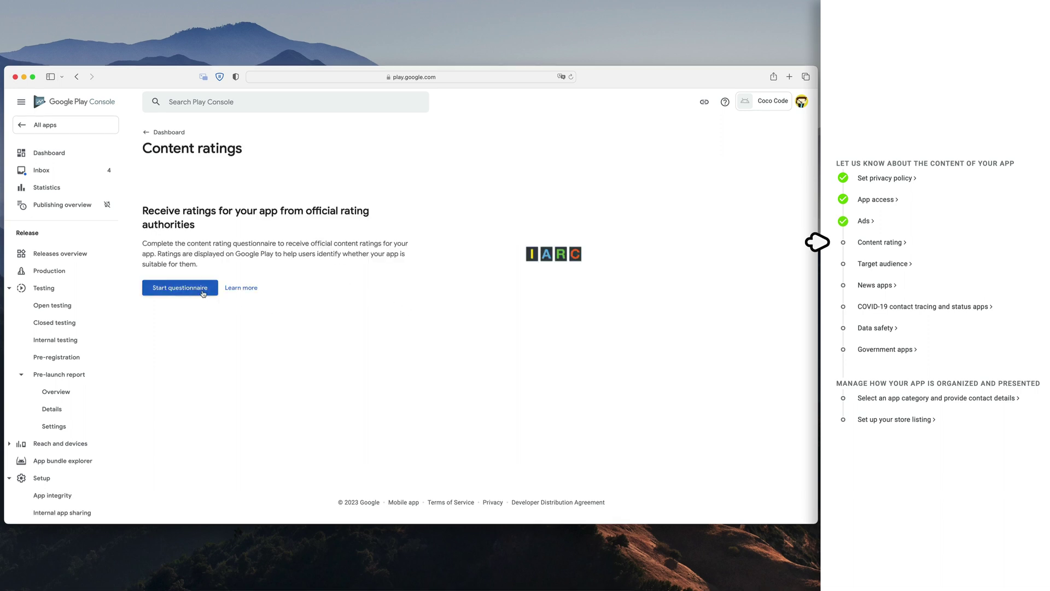
click(203, 292)
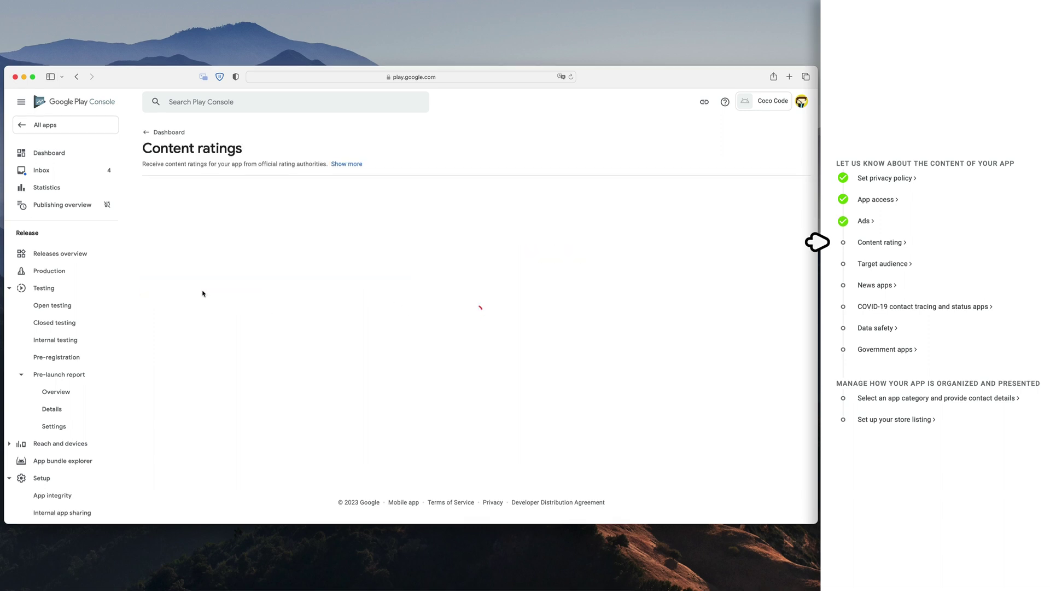
click(186, 272)
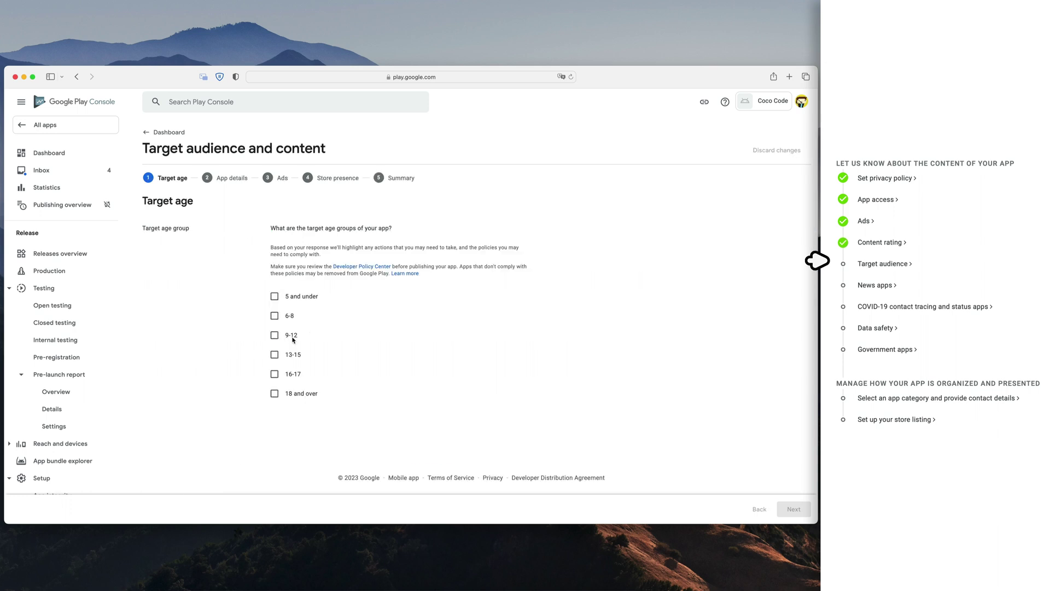
click(289, 335)
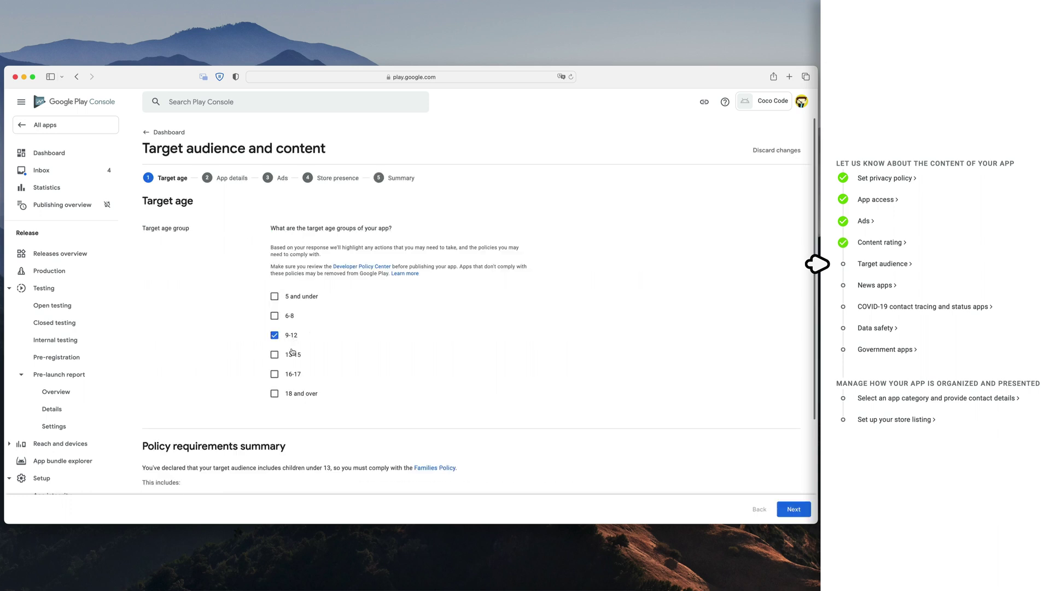
click(292, 355)
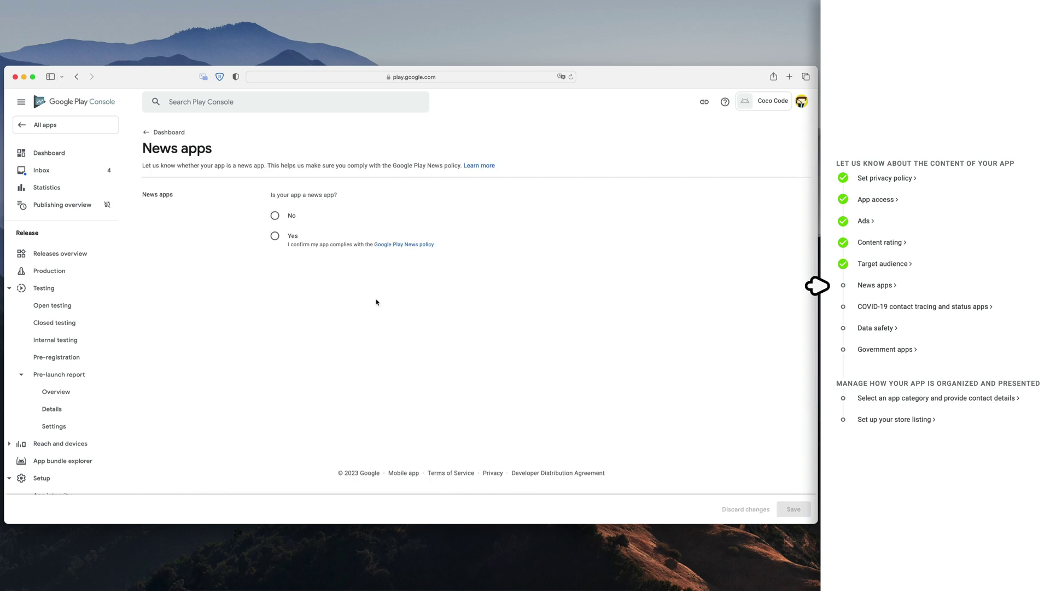
- Declare the app is neither a news app nor a COVID-19 contact tracing app
click(275, 216)
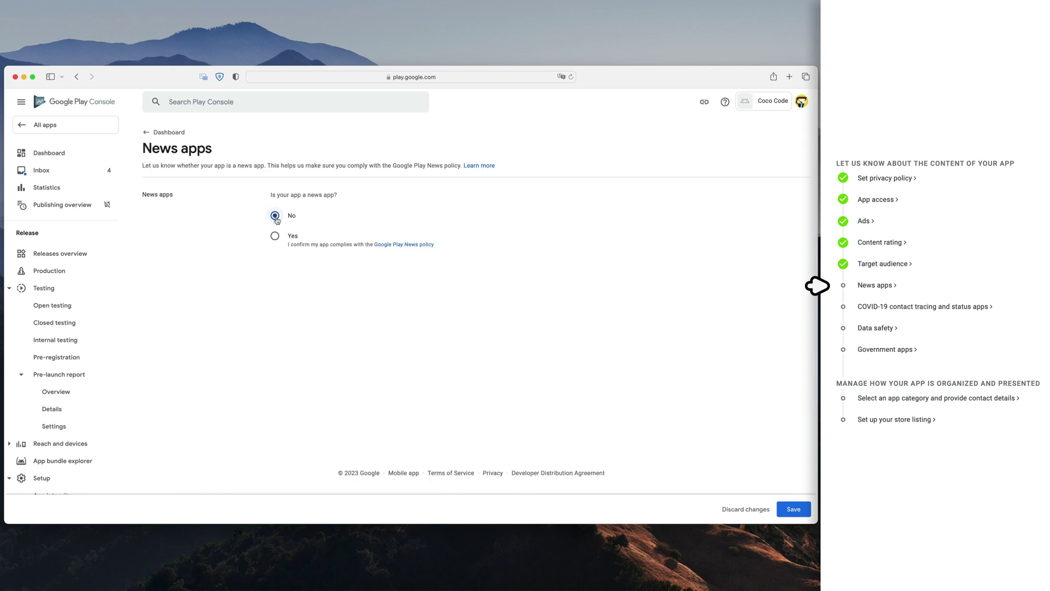
click(794, 509)
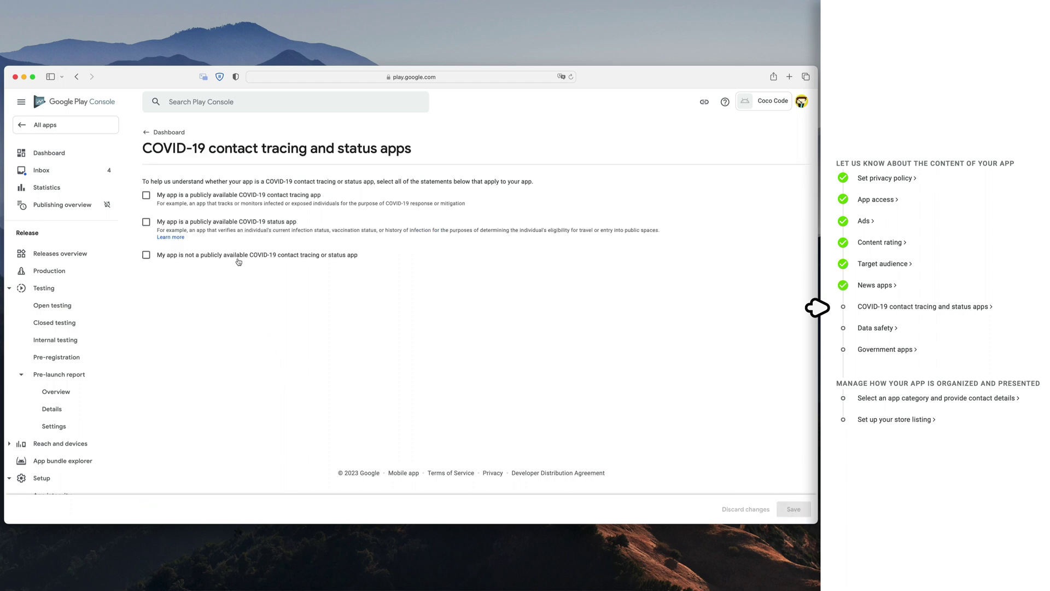
click(238, 262)
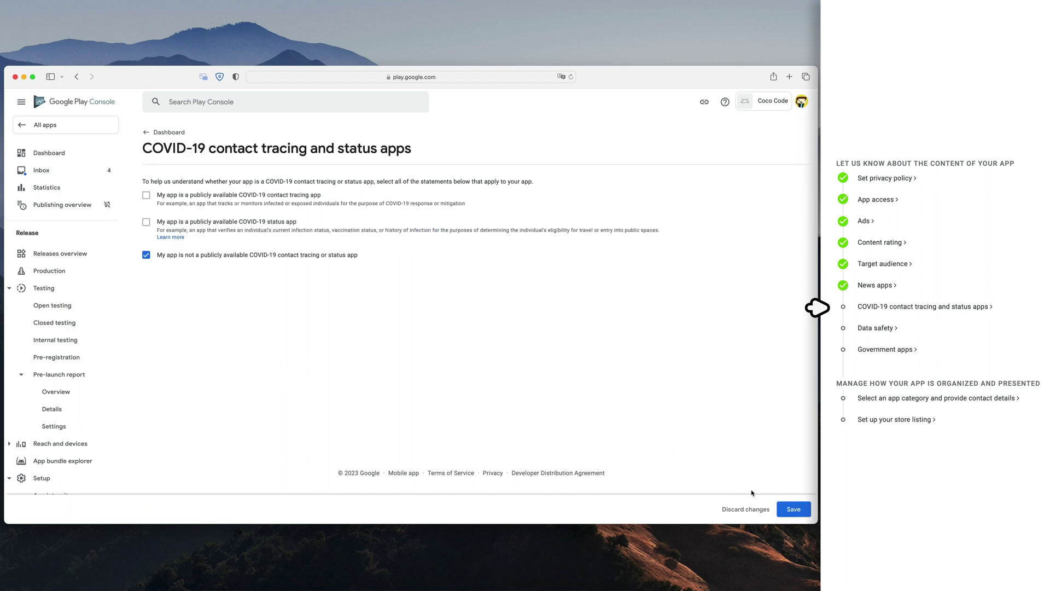
click(793, 512)
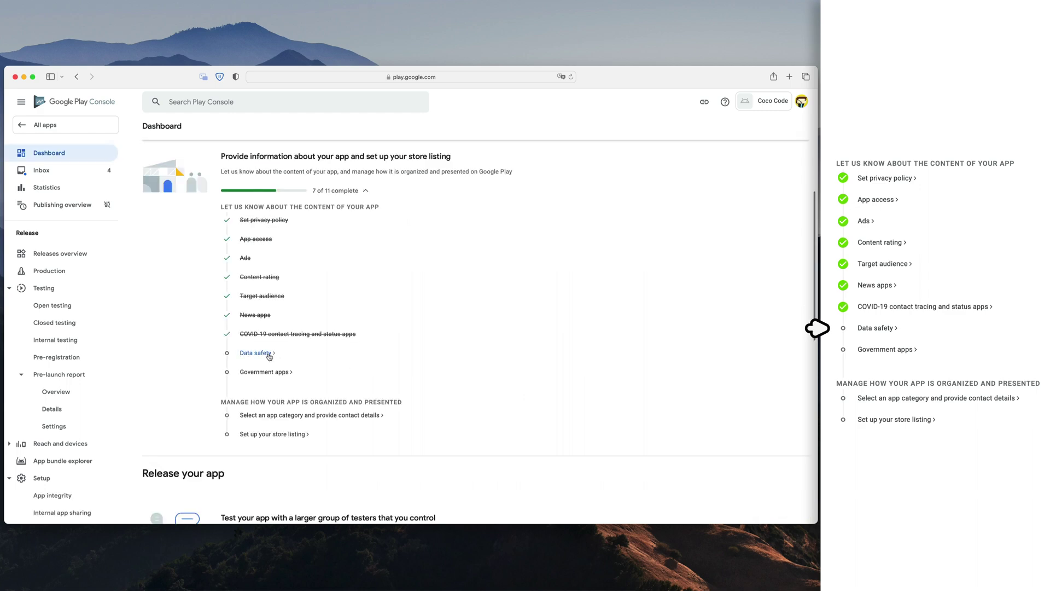
- Answer Yes to data collection, encryption in transit and deletion requests in Data safety
click(256, 352)
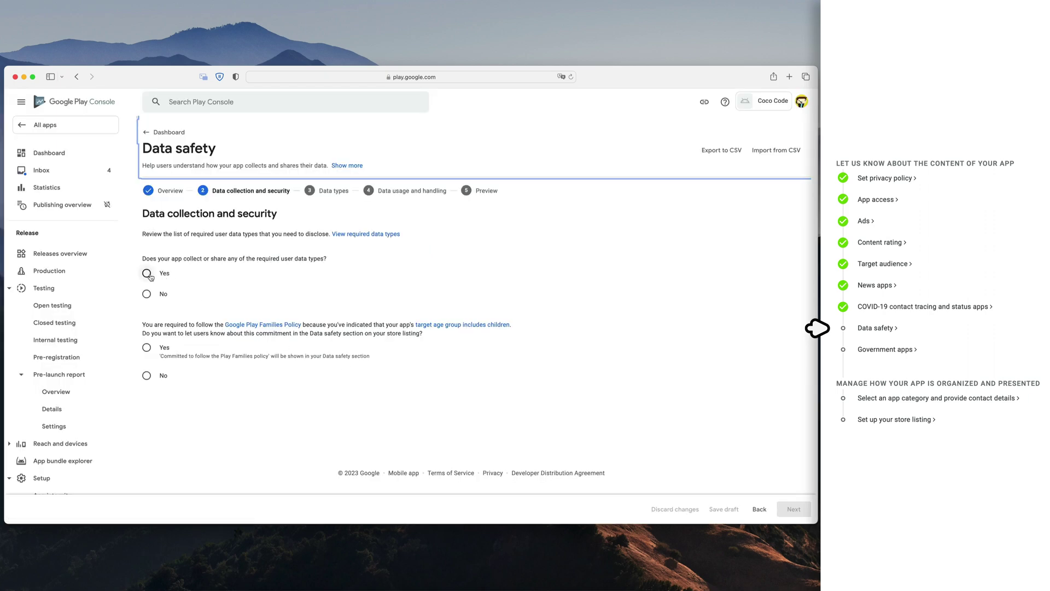
click(147, 274)
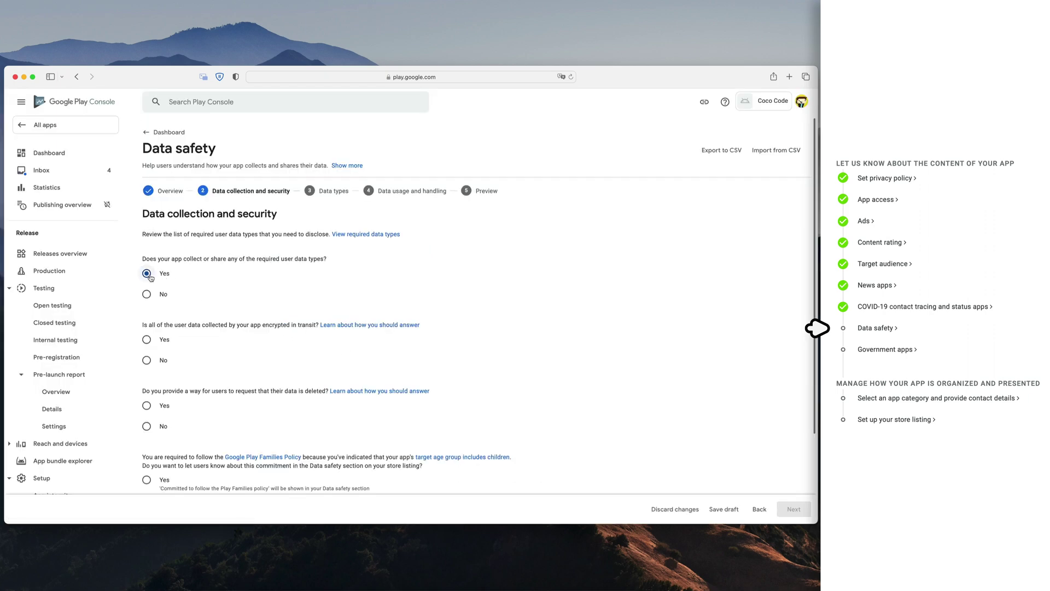
click(147, 340)
scroll(204, 361, down, 2)
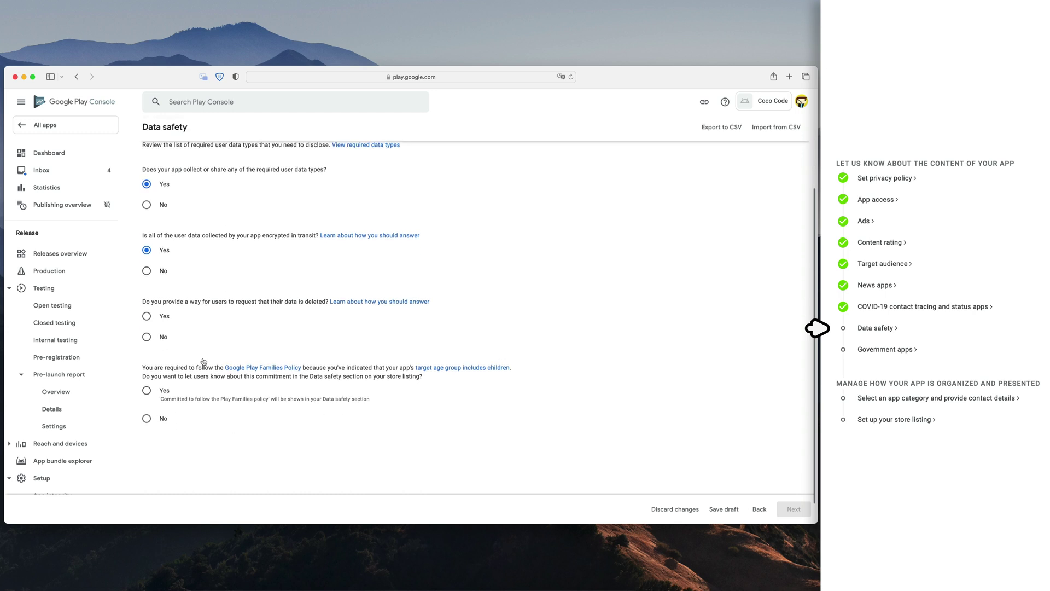
click(145, 319)
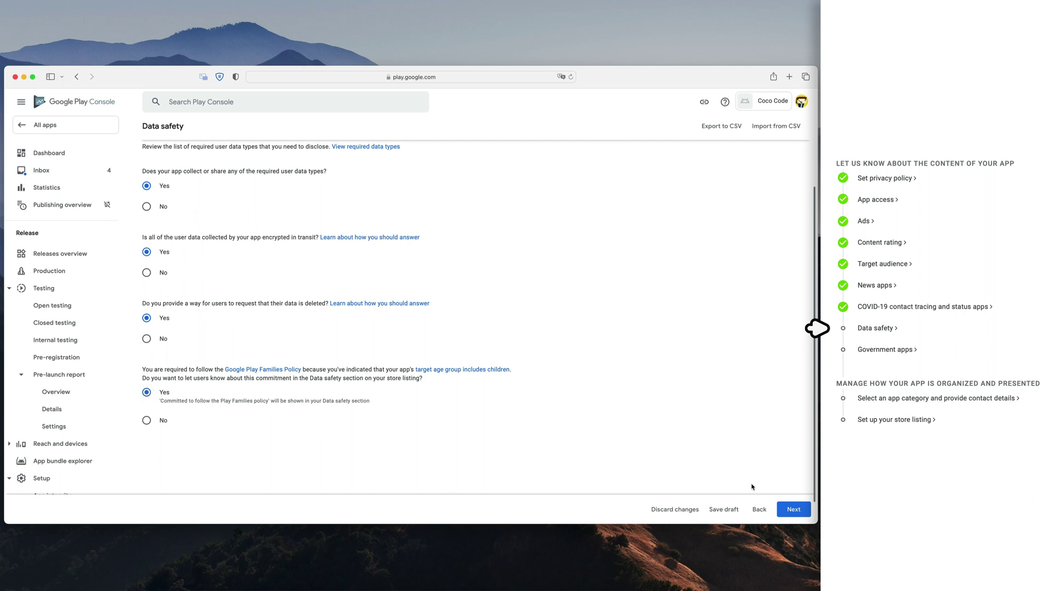
click(793, 508)
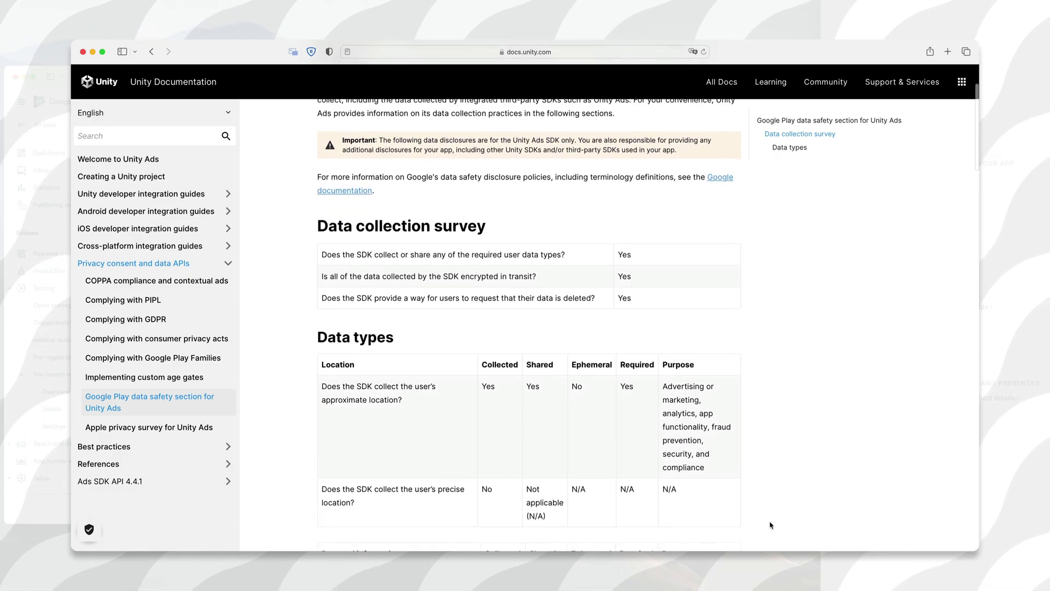
- Read through the Unity Ads data safety documentation and SDK privacy disclosures
scroll(770, 525, down, 3)
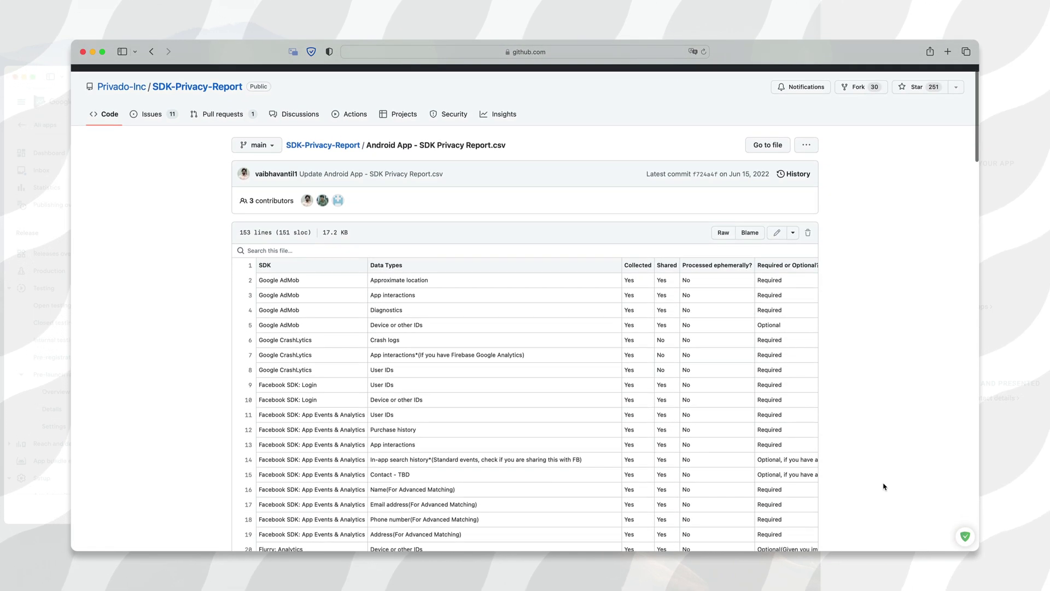
scroll(883, 486, down, 1)
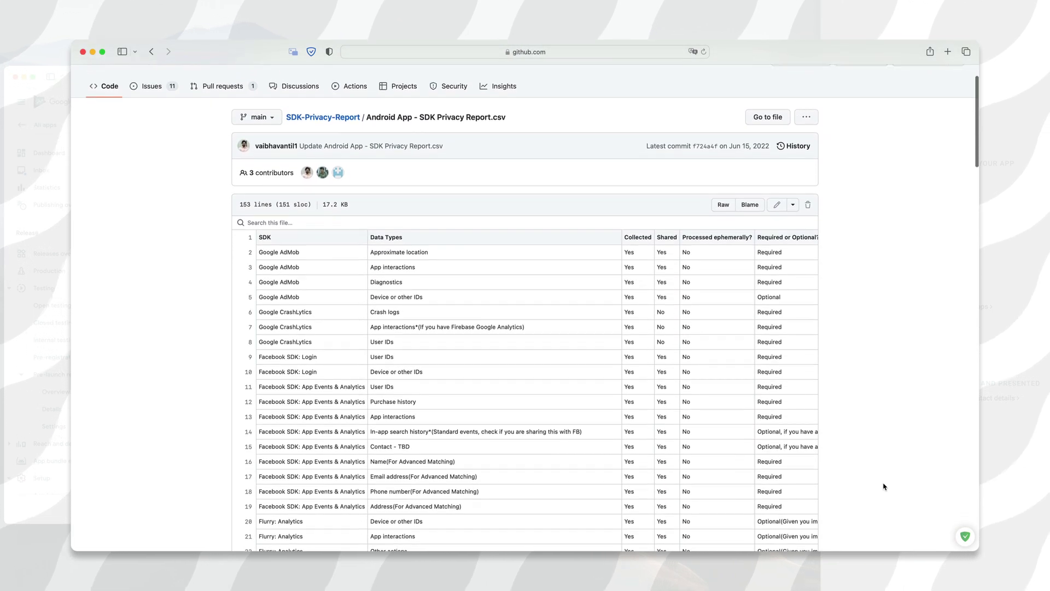
scroll(883, 486, down, 3)
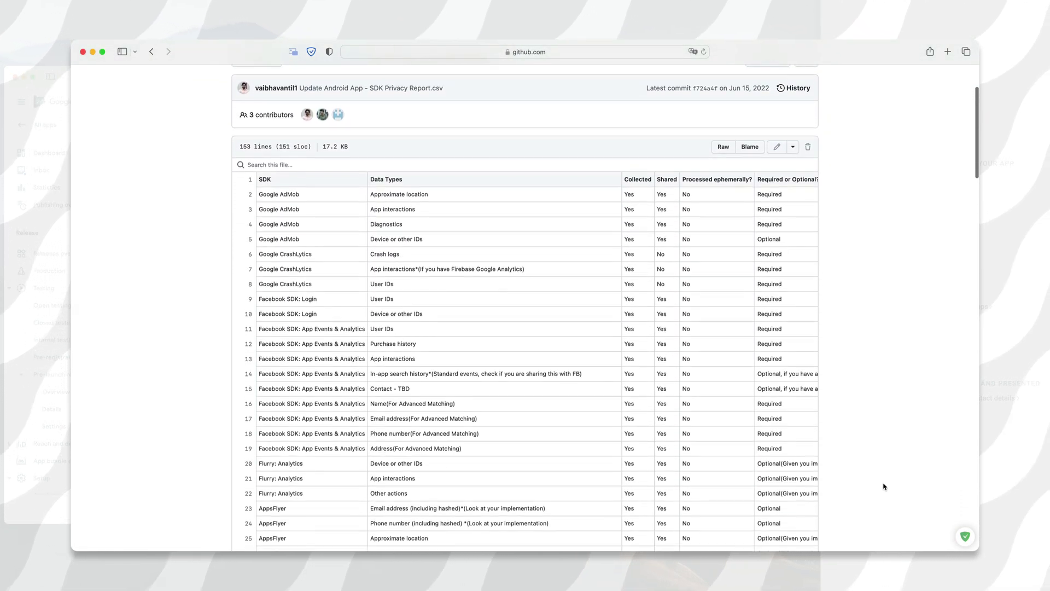
scroll(884, 486, down, 3)
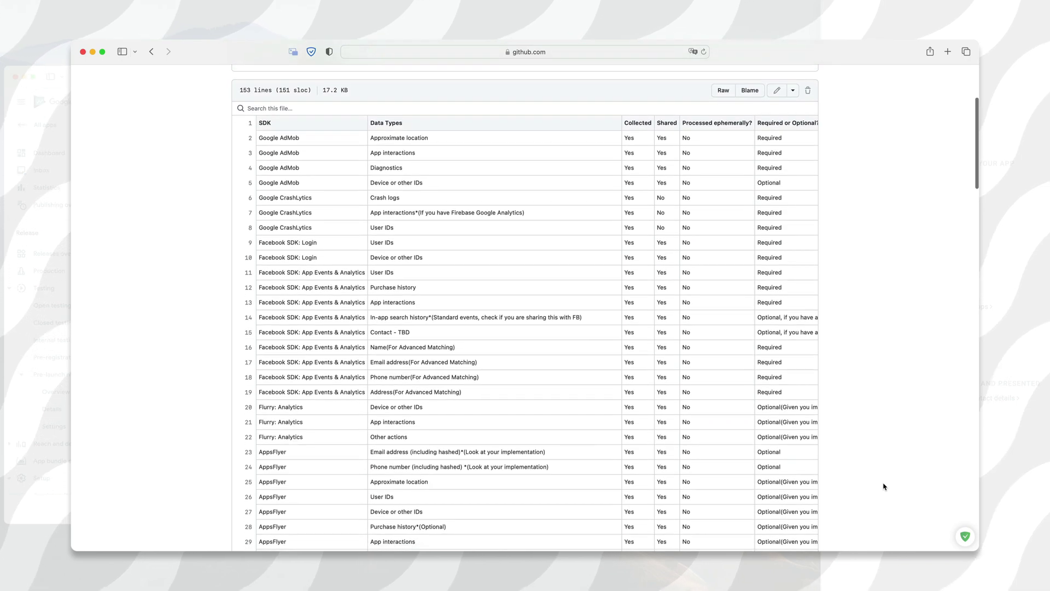
scroll(883, 486, down, 3)
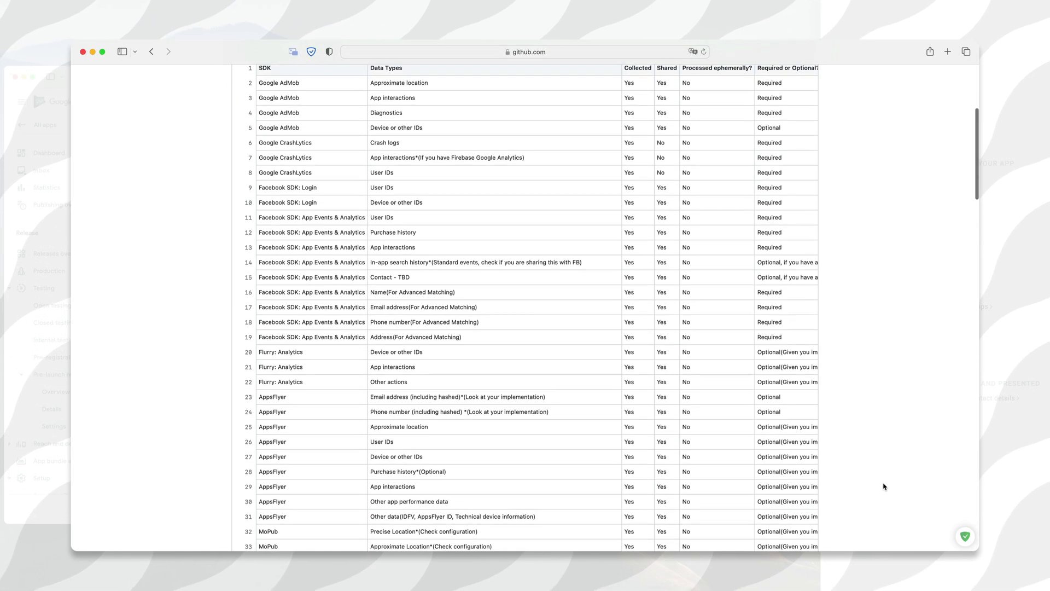
scroll(883, 486, down, 1)
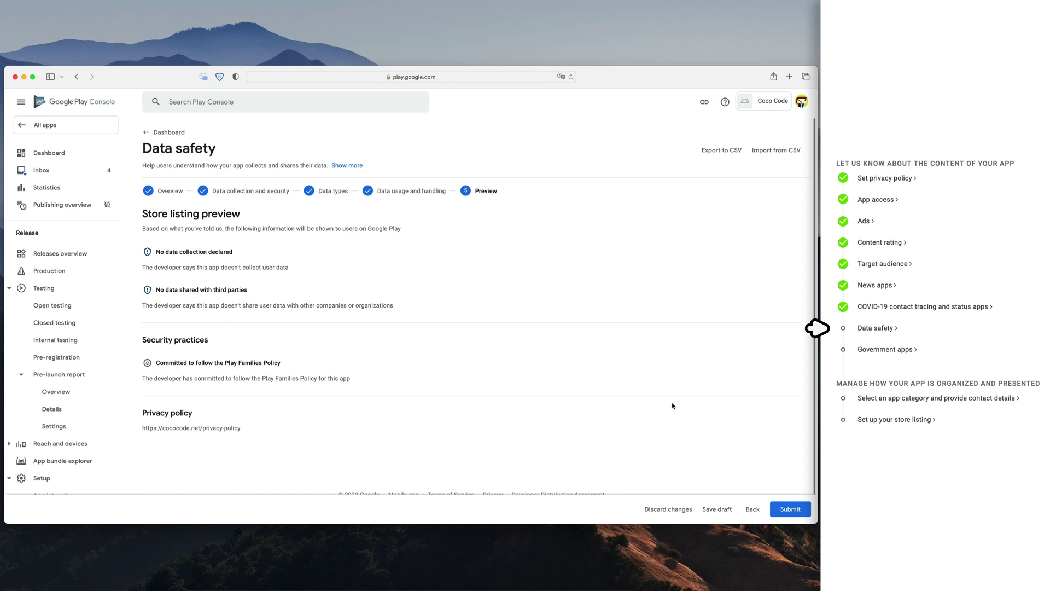
scroll(672, 405, down, 2)
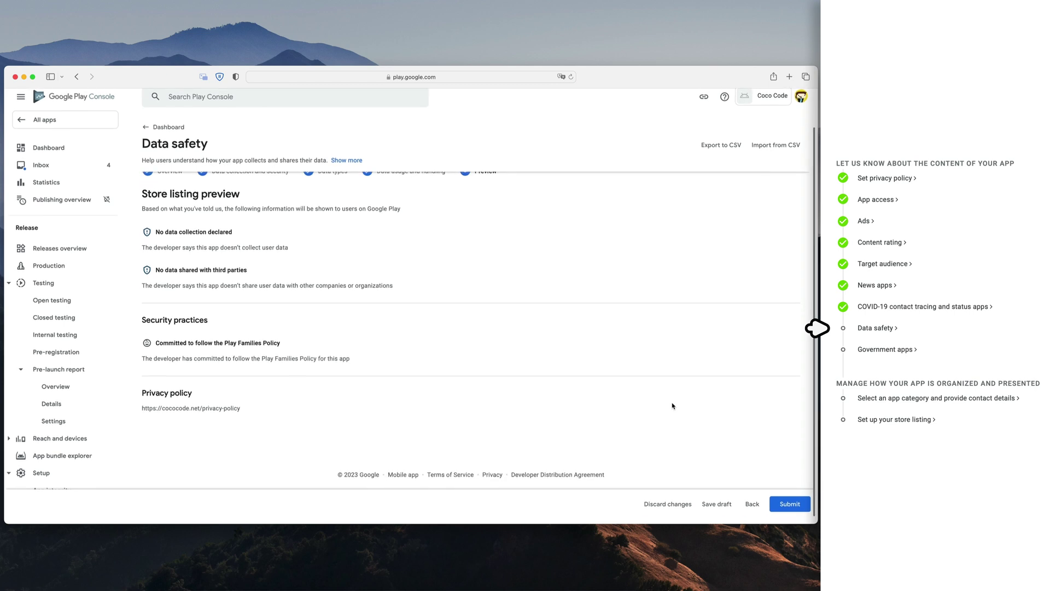
- Submit the Data safety form and declare the app is not a government app
click(788, 510)
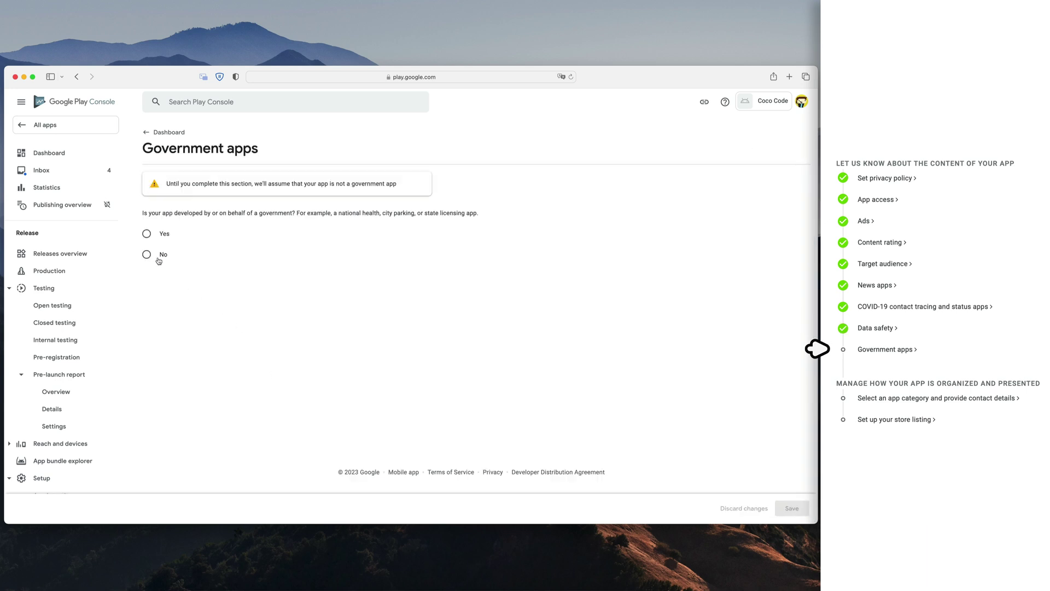
click(158, 260)
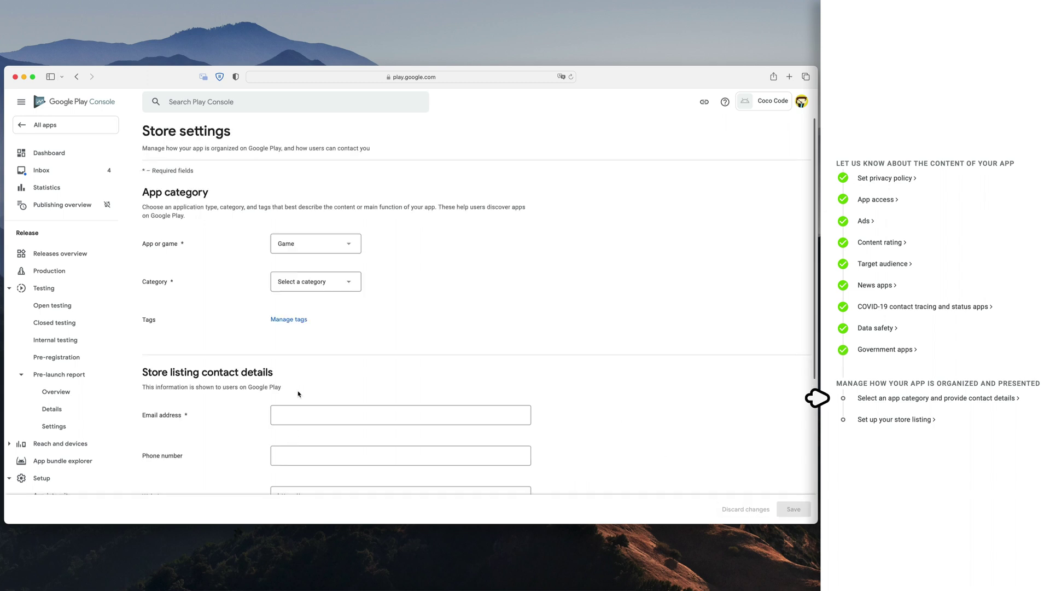
- Set category Casual with the Arcade tag, and enter the contact e-mail and website cococode.net
click(317, 282)
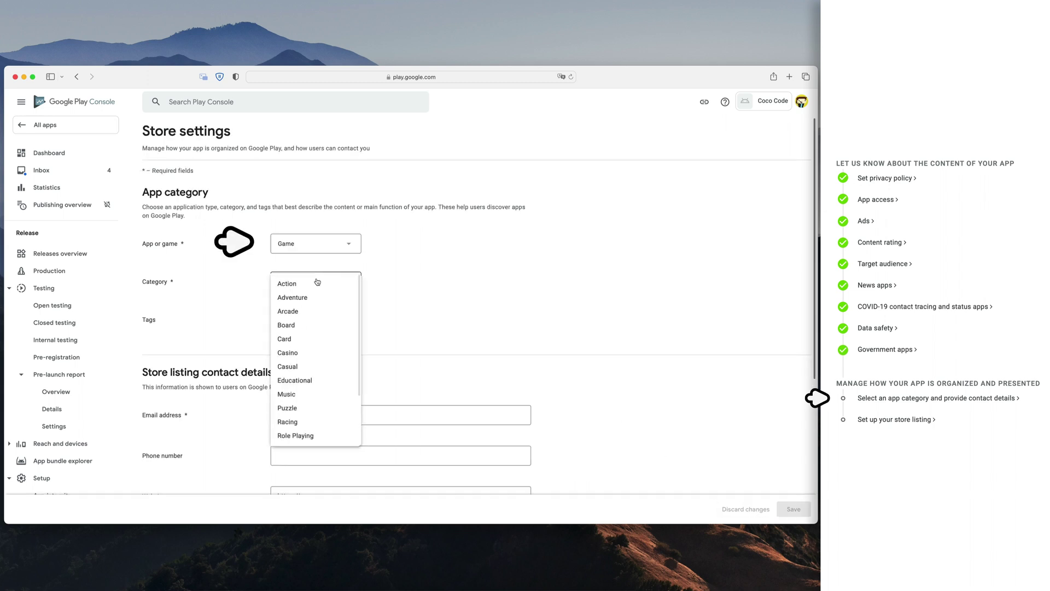
click(306, 370)
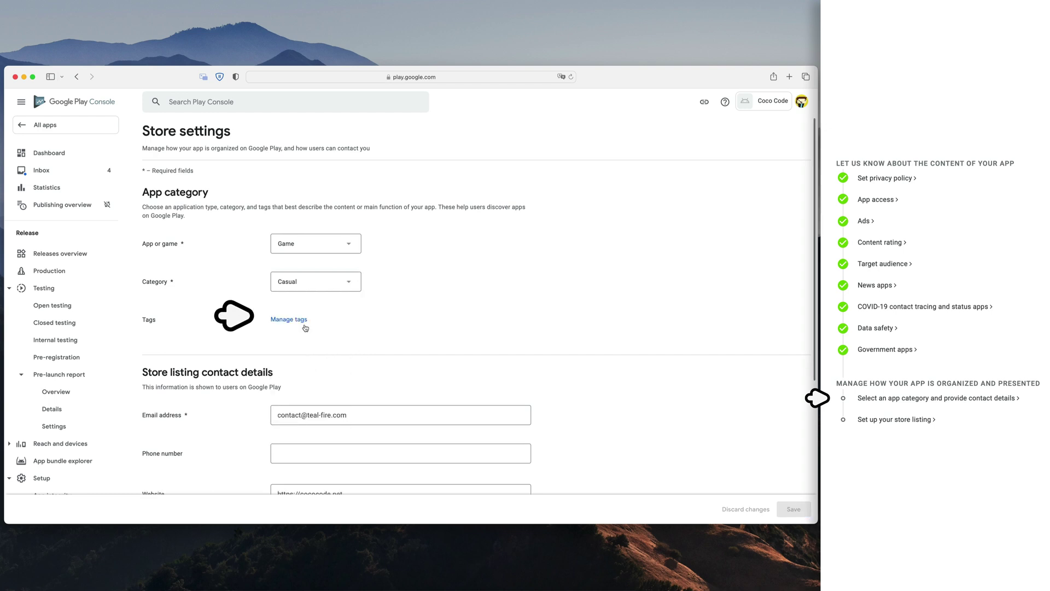
click(297, 323)
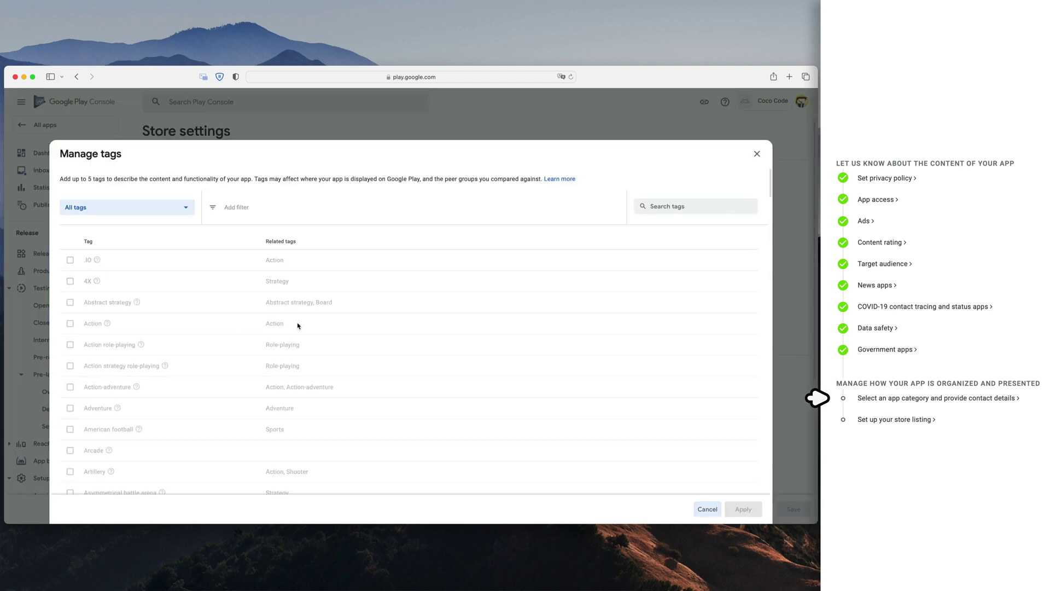
click(72, 450)
scroll(370, 438, down, 10)
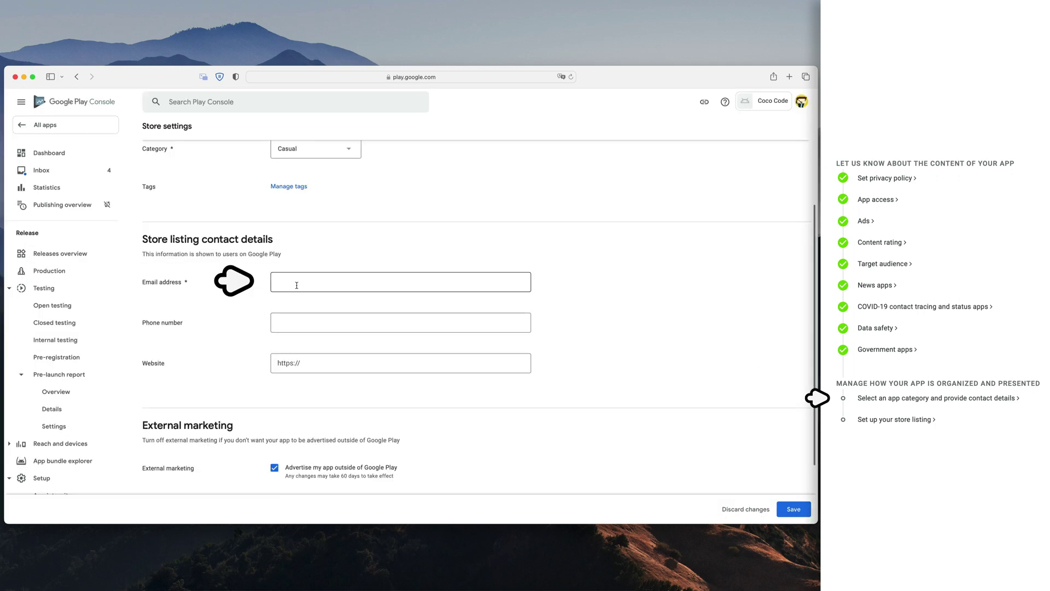
click(359, 282)
click(358, 362)
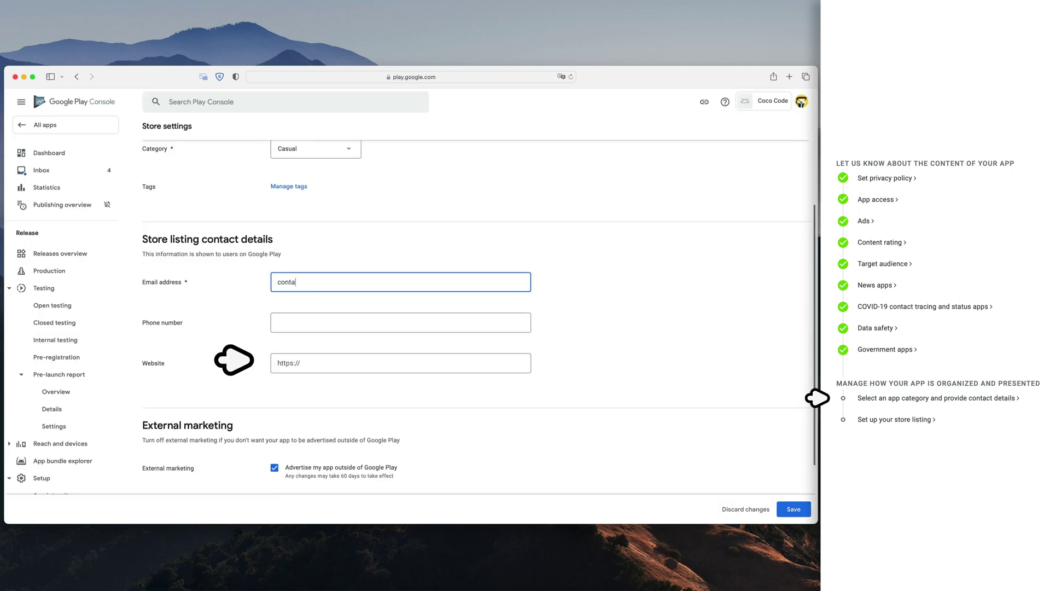
text(cococode.net)
scroll(492, 328, down, 3)
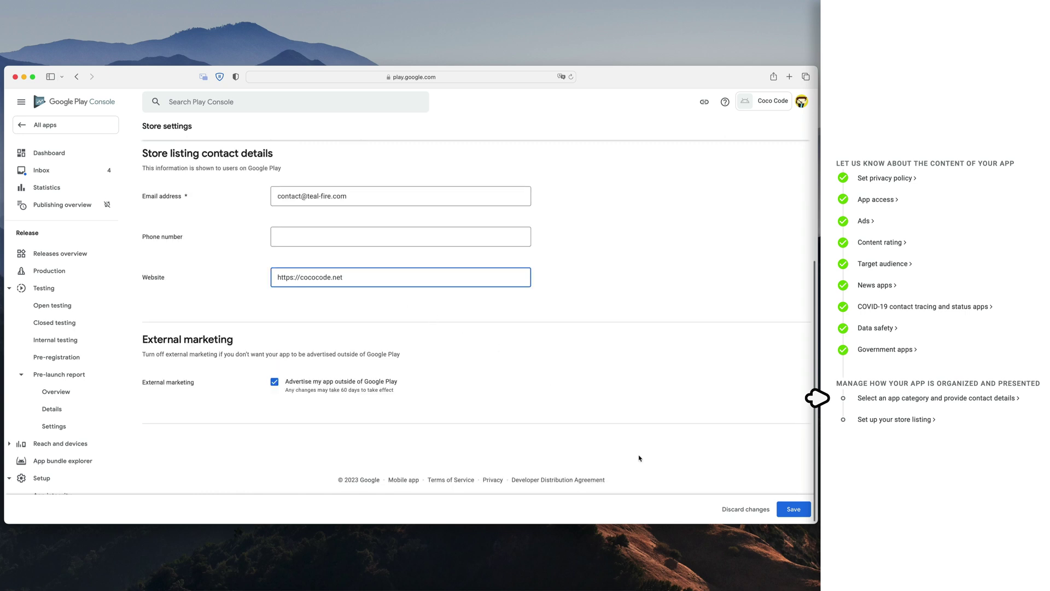
- Save the category and contact details, then open the main store listing
click(793, 509)
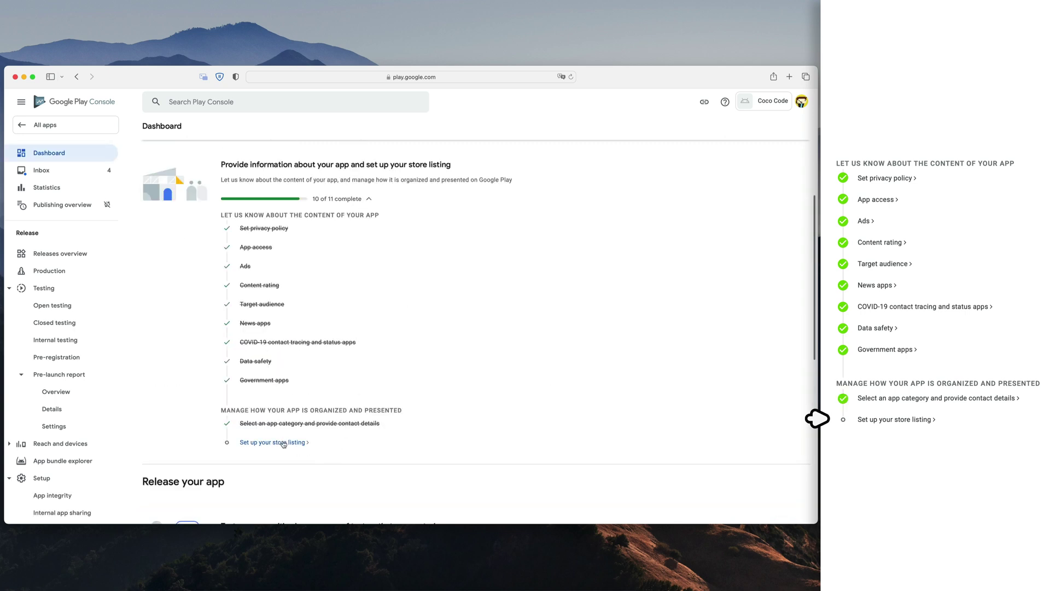
click(283, 443)
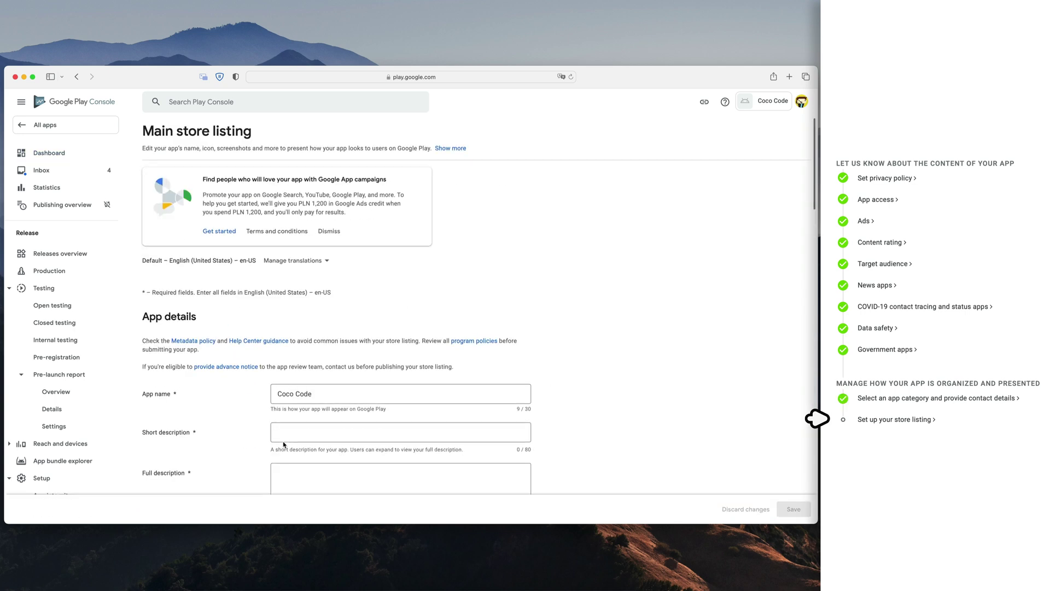
scroll(605, 389, down, 1)
scroll(608, 392, down, 1)
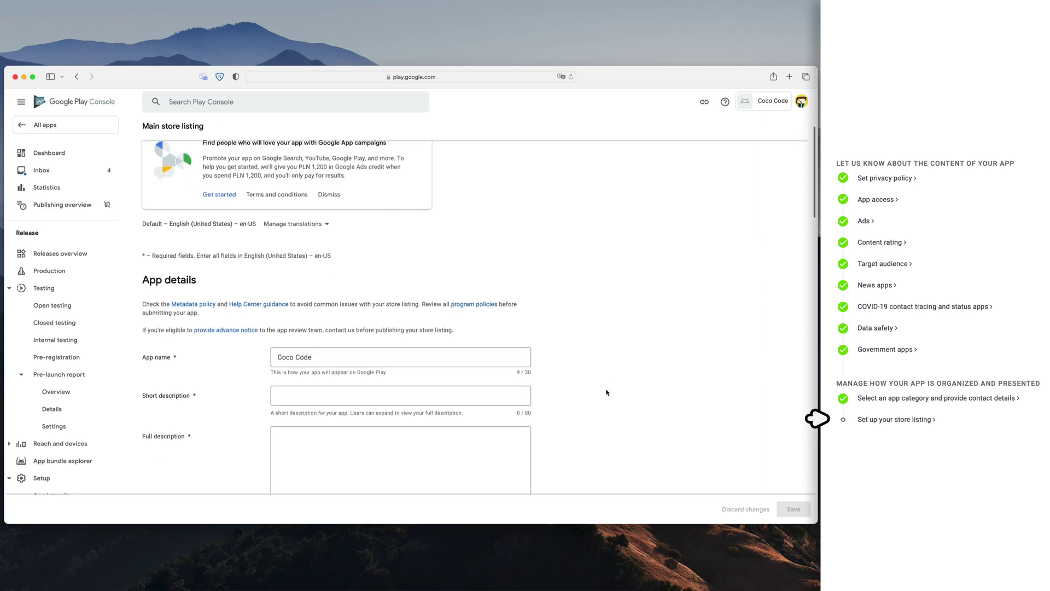
scroll(610, 395, down, 2)
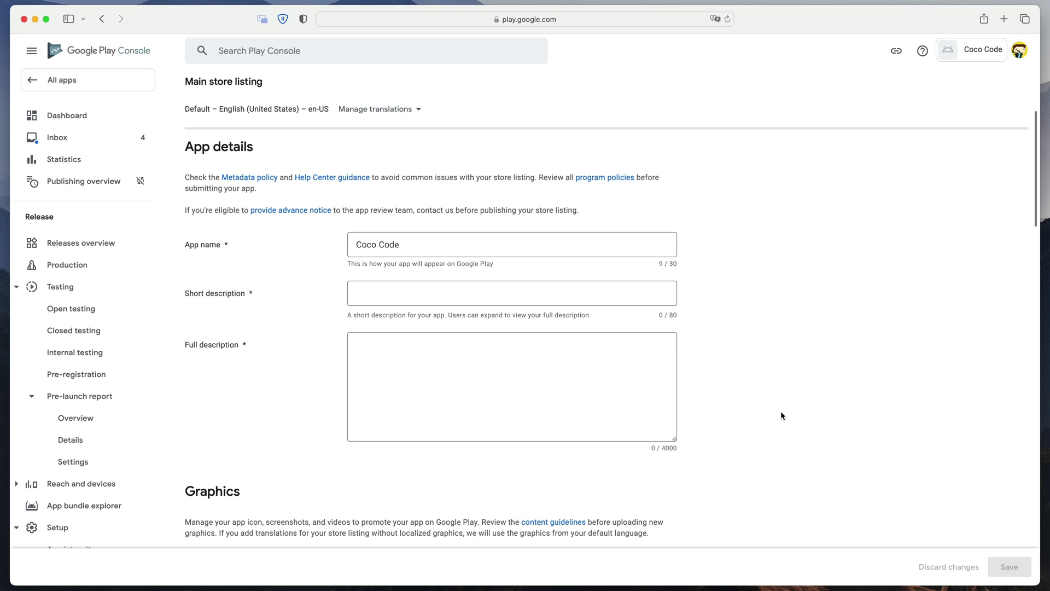
- Enter short description 'Learn game development with Coco Code channel!' and begin the companion-app full description
click(637, 294)
text(Learn game development with Coco Code channel!)
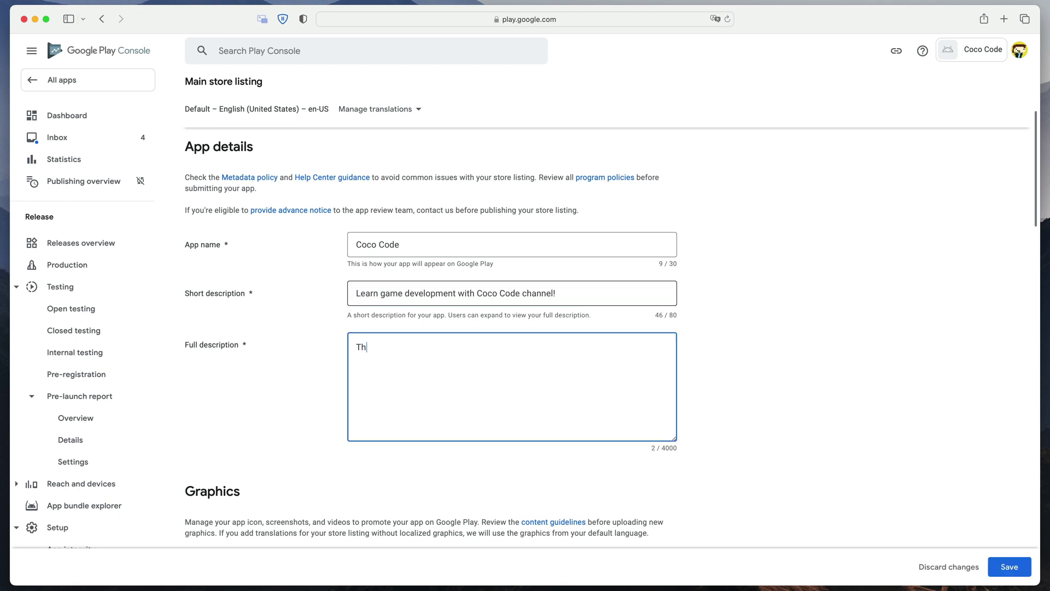
text(is is a companion app )
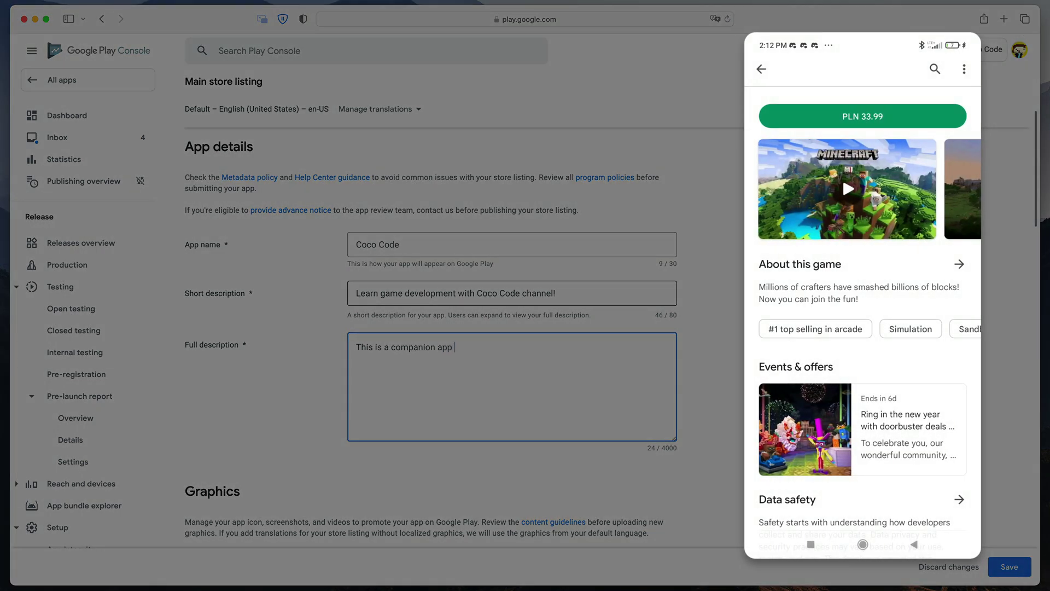
text(for the C)
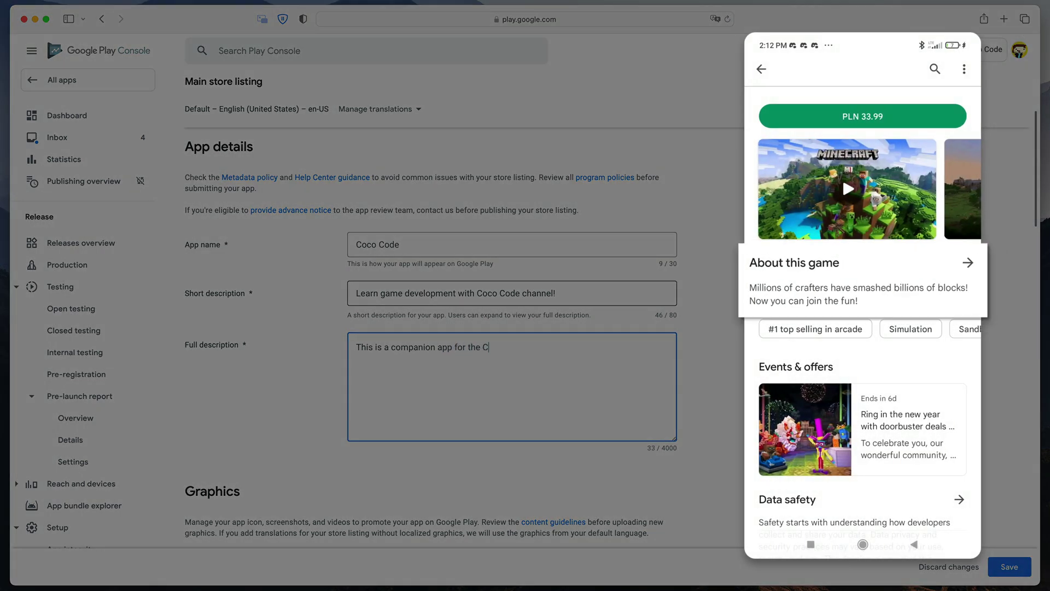
text(oco Code YouTube)
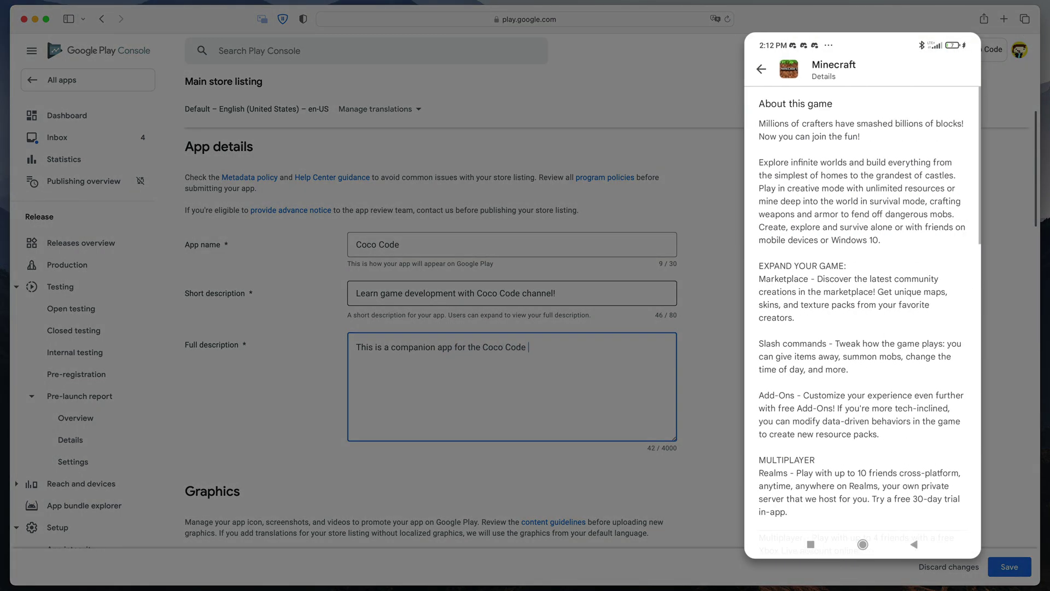
text( channel)
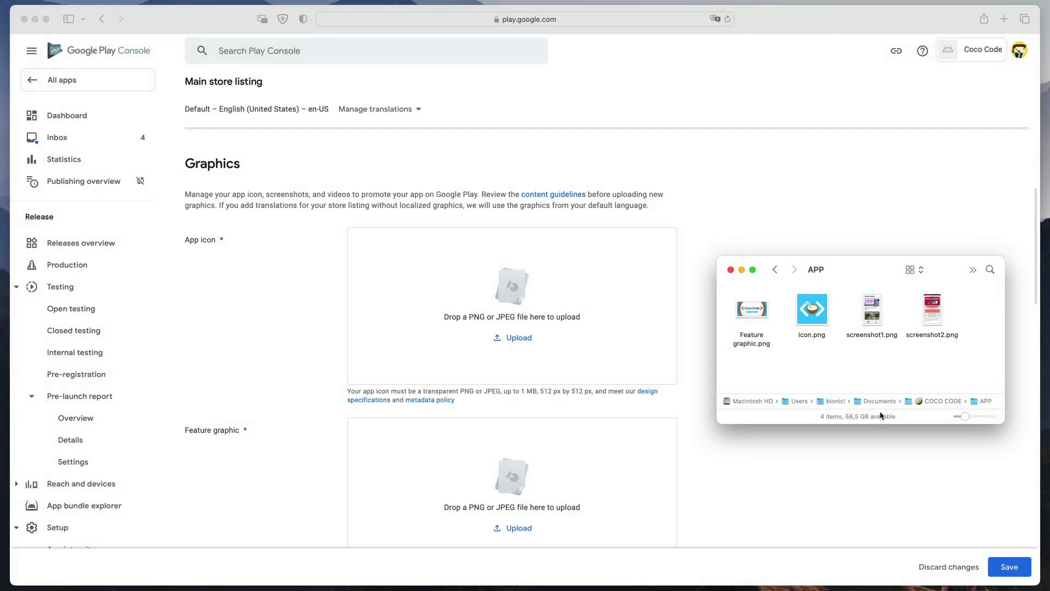
- Upload Icon.png as the app icon and Feature graphic.png as the feature graphic
drag(818, 309, 535, 295)
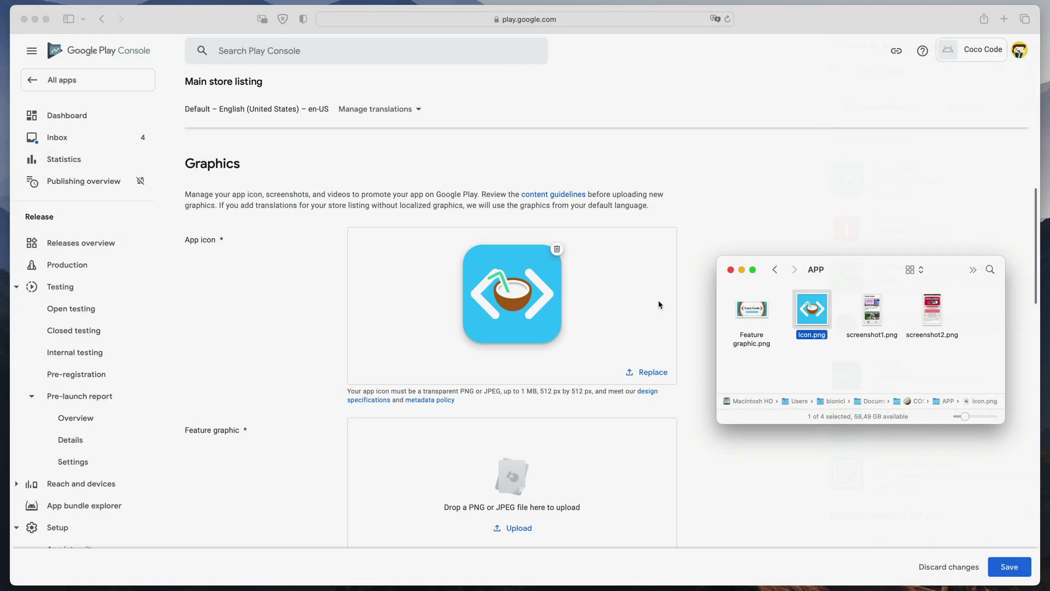
scroll(657, 300, down, 5)
drag(751, 309, 568, 328)
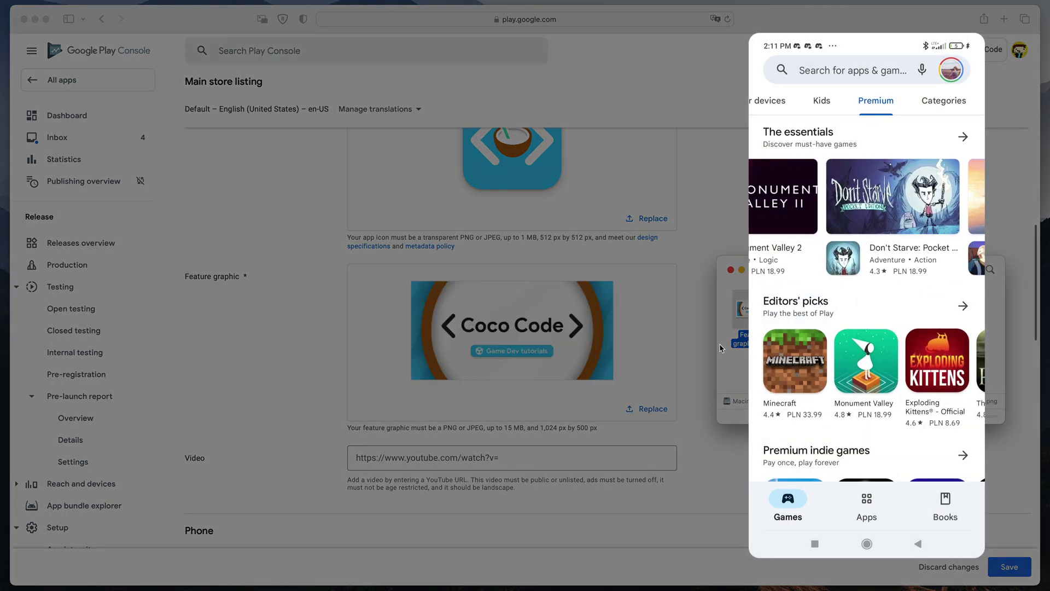
- Add screenshot1.png and screenshot2.png as the two phone screenshots
scroll(701, 348, down, 5)
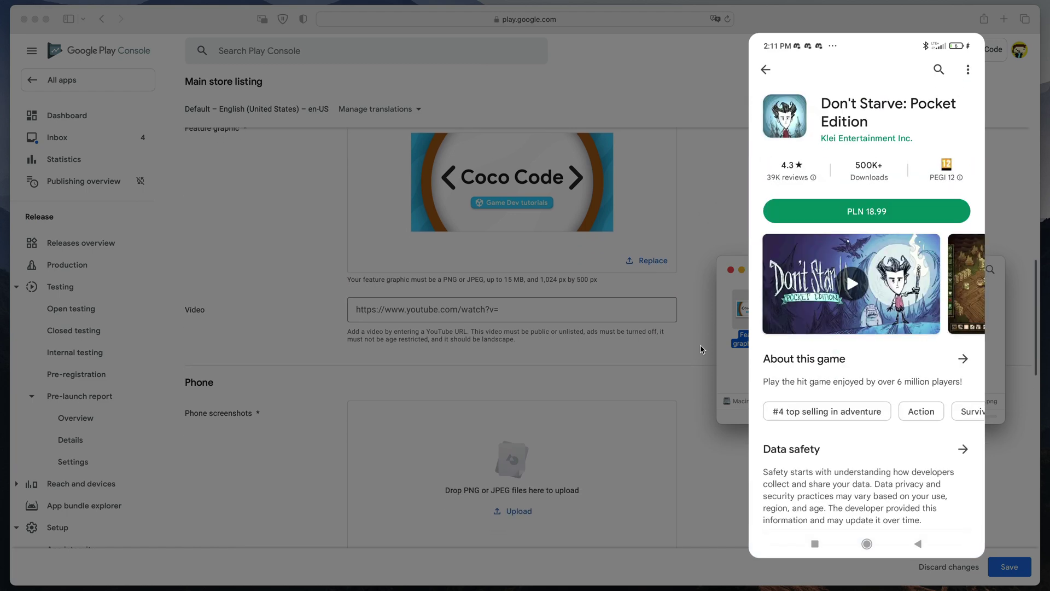
scroll(701, 349, down, 5)
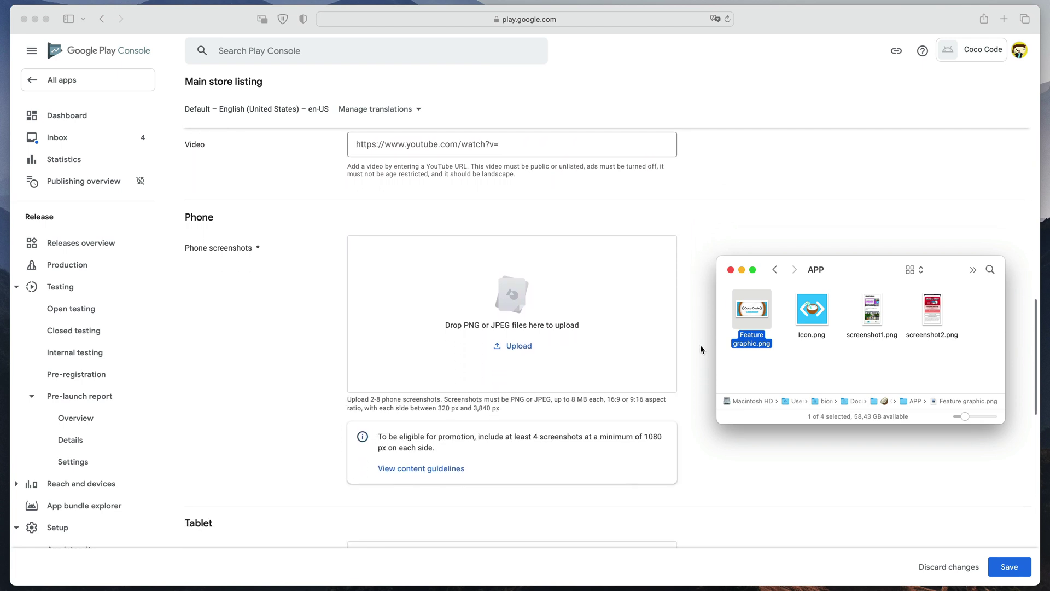
drag(882, 313, 585, 307)
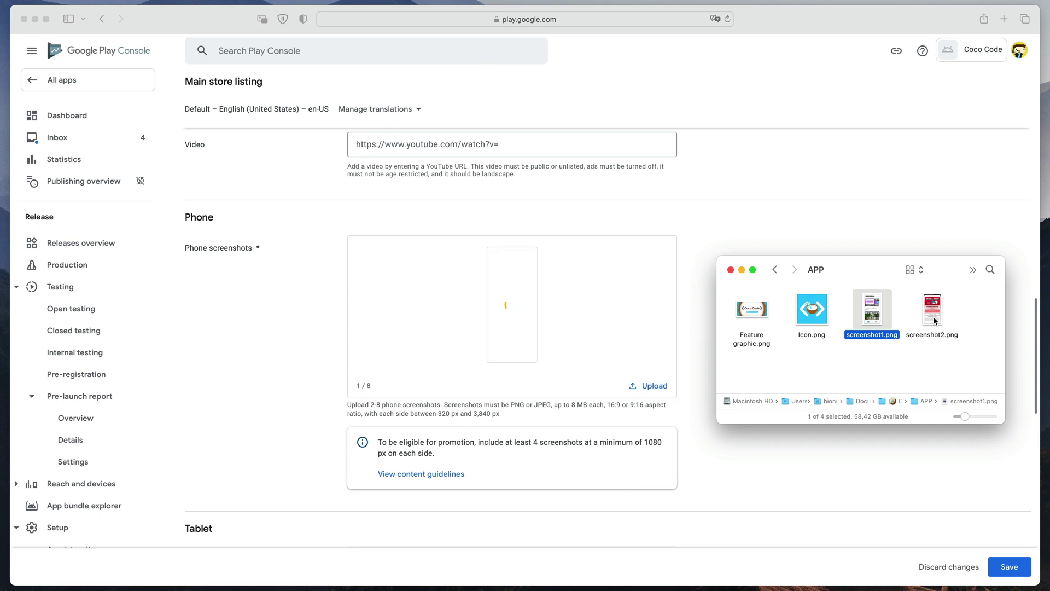
drag(933, 316, 522, 319)
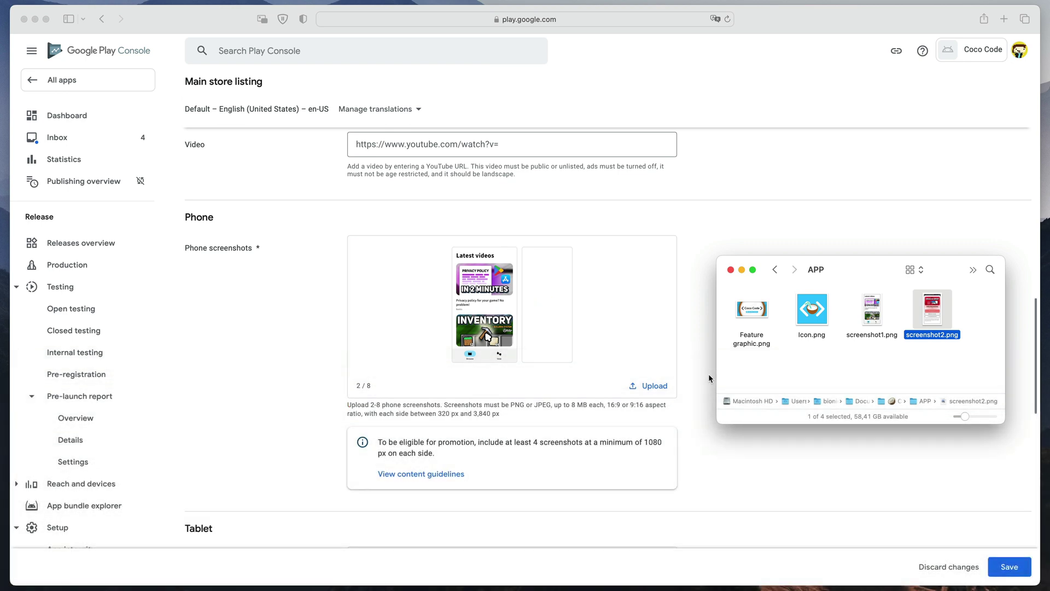
click(708, 373)
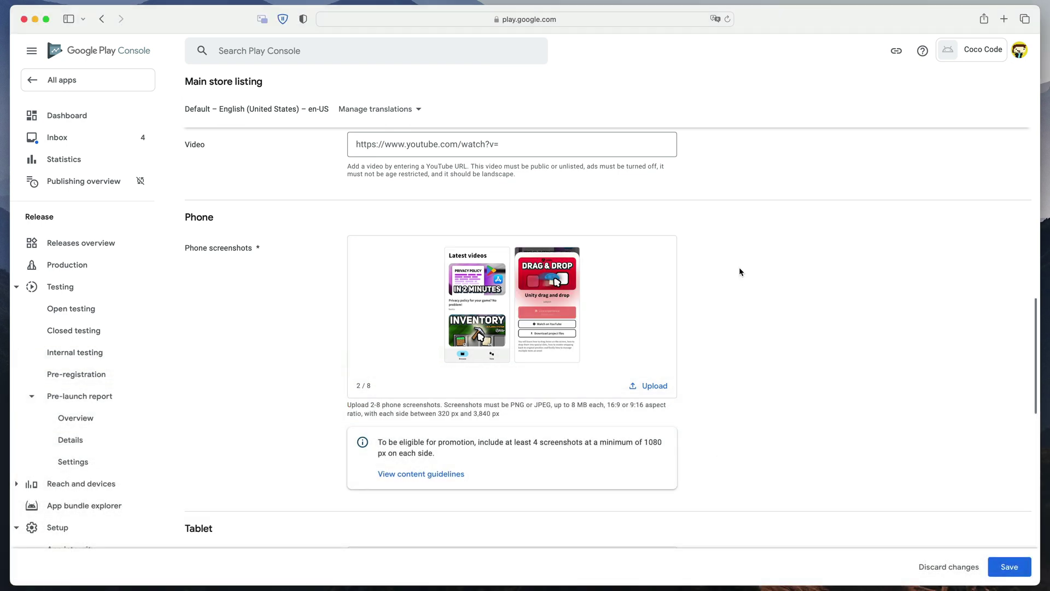
- Save the store listing, review the Coco Code dashboard, then switch to Unity Hub's Installs list
click(1005, 565)
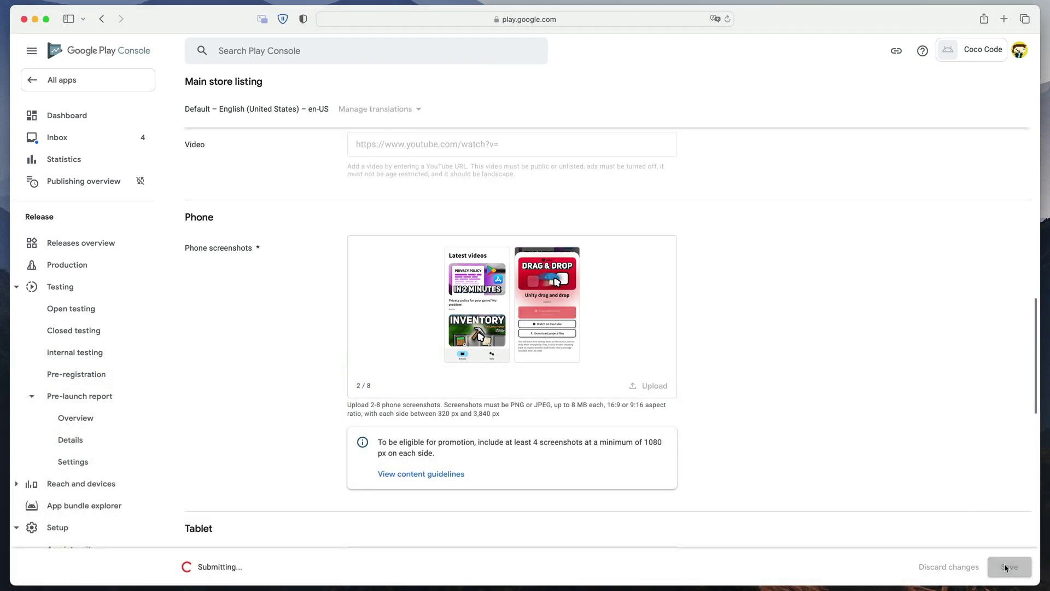
click(96, 116)
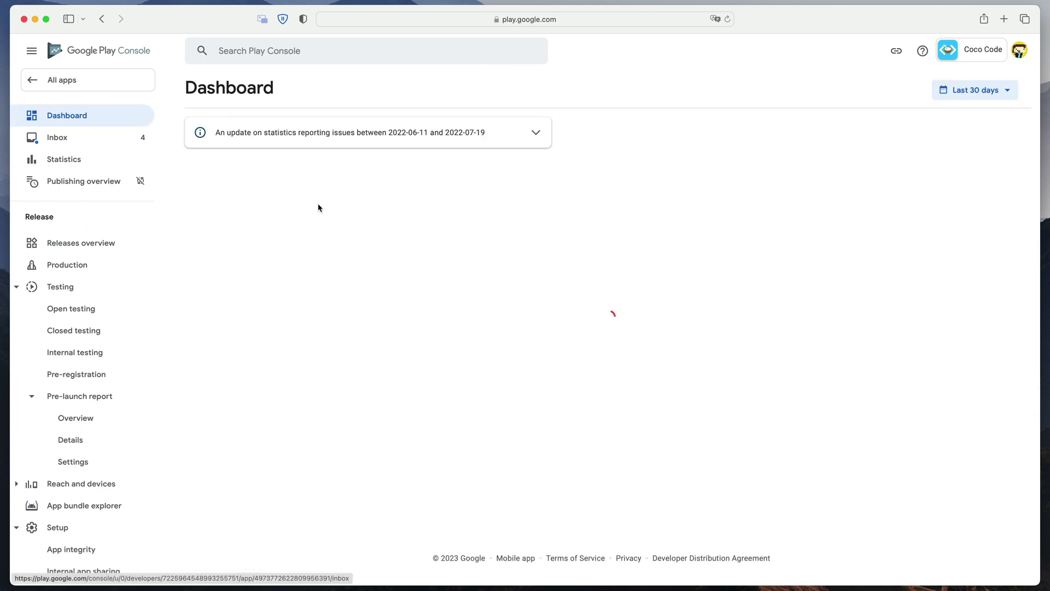
scroll(565, 383, down, 3)
scroll(566, 385, up, 3)
scroll(565, 385, down, 8)
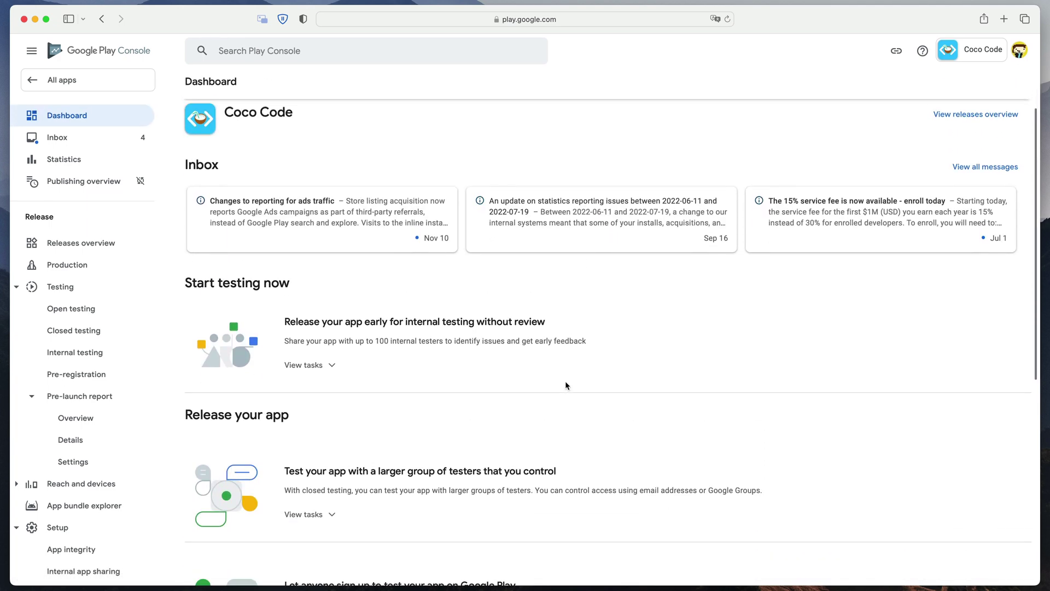
scroll(565, 385, up, 3)
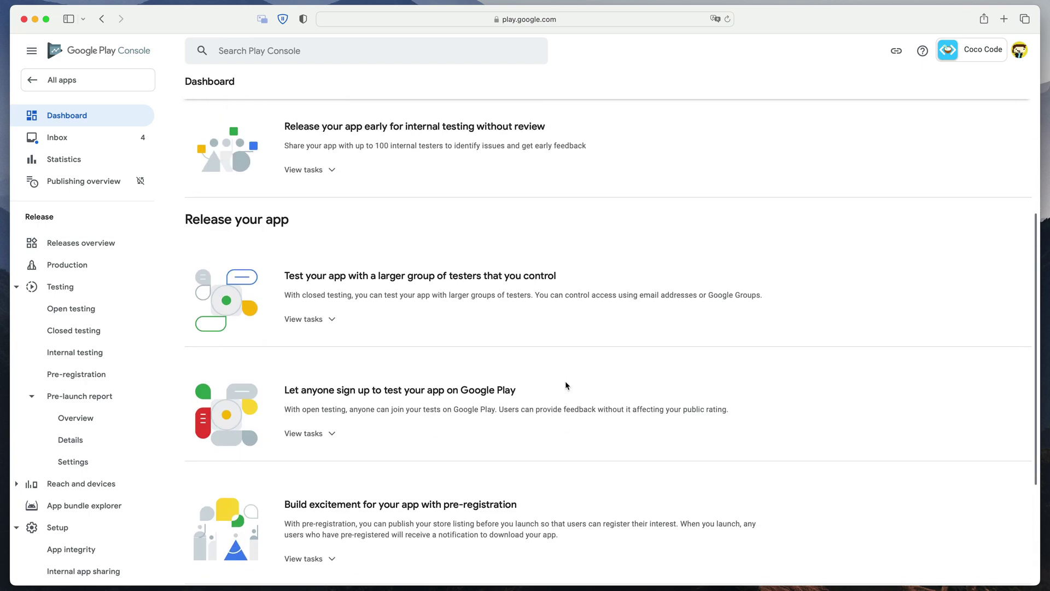
key(ctrl+Left)
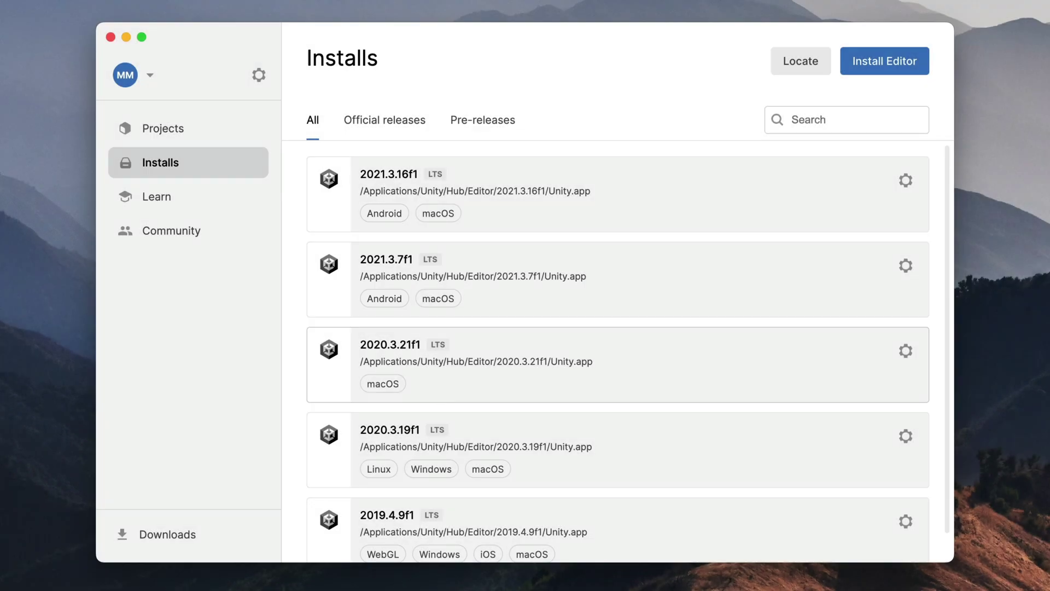
- Add Android Build Support with SDK & NDK Tools and OpenJDK to Unity 2020.3.19f1
click(906, 436)
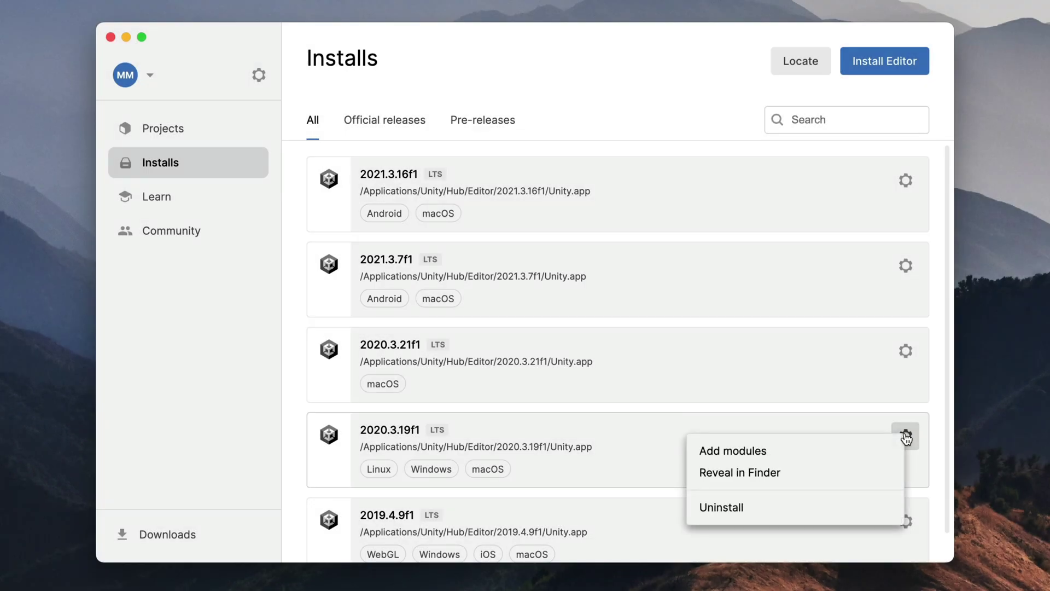
click(781, 452)
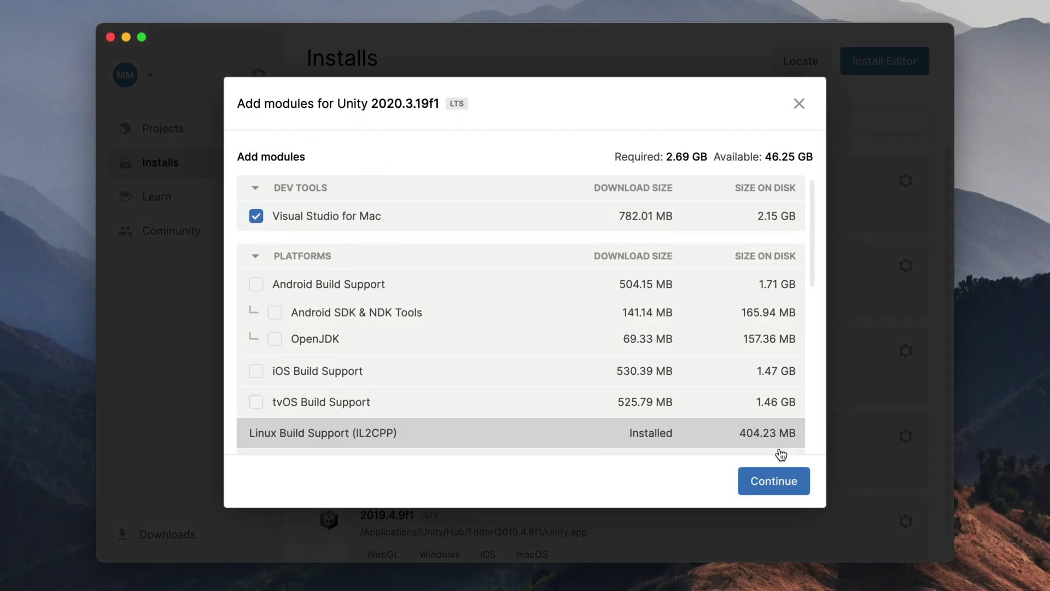
click(256, 285)
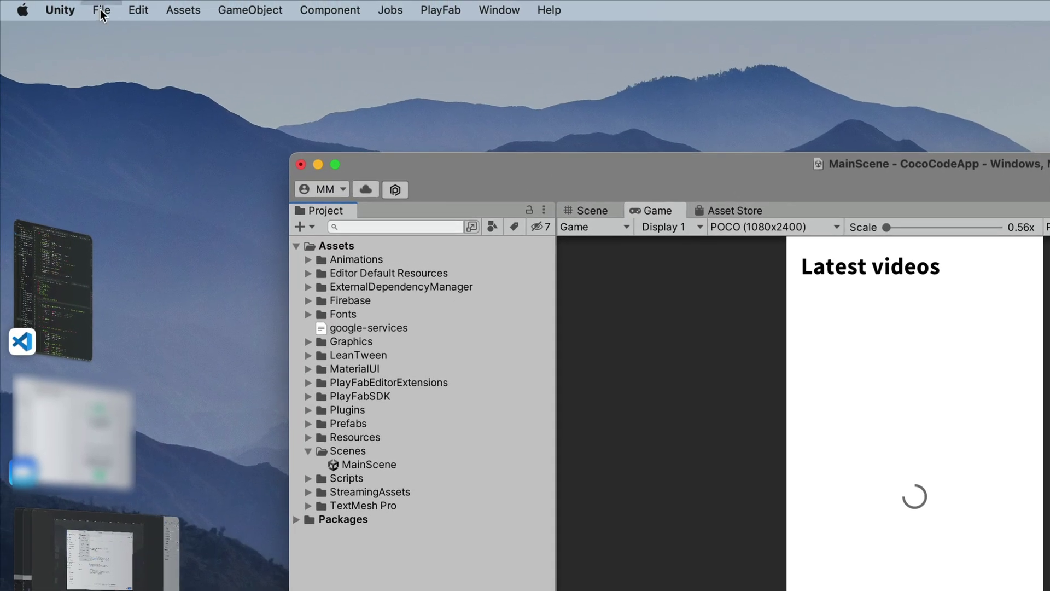
- Switch the build platform to Android and add Scenes/MainScene to Scenes In Build
click(100, 9)
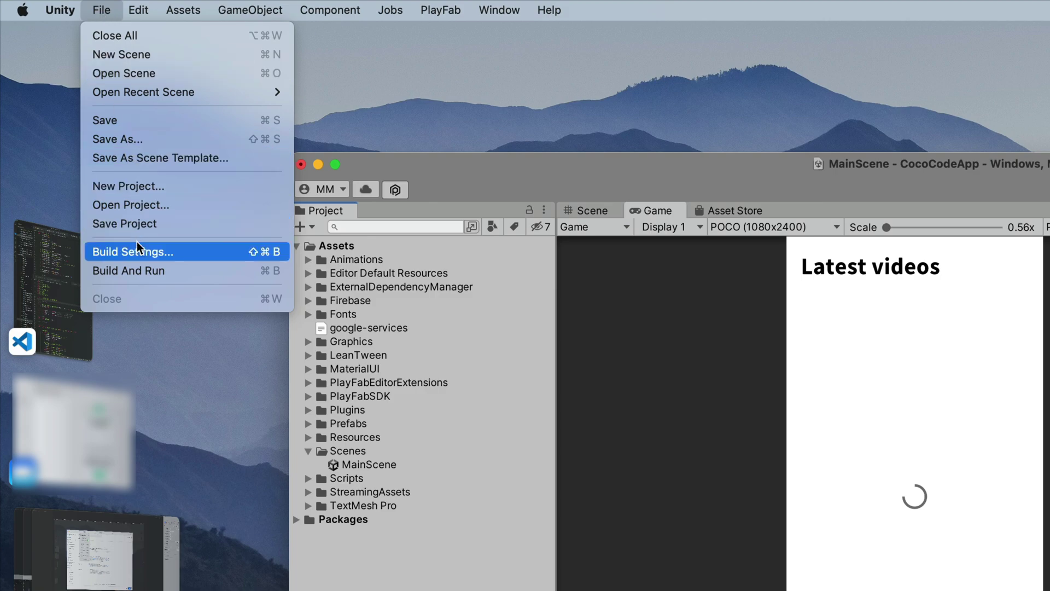
click(137, 249)
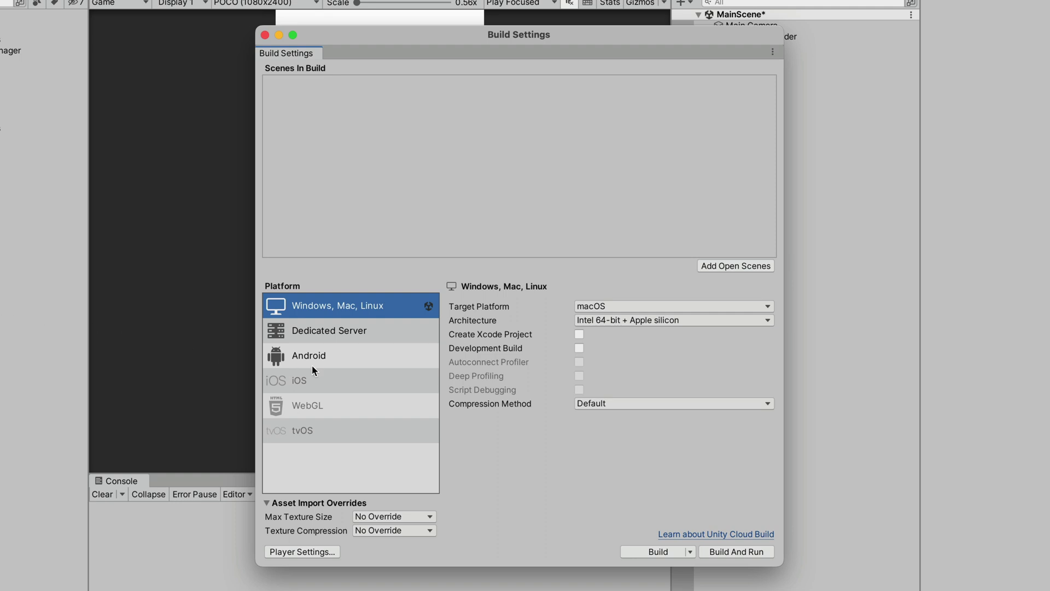
click(404, 360)
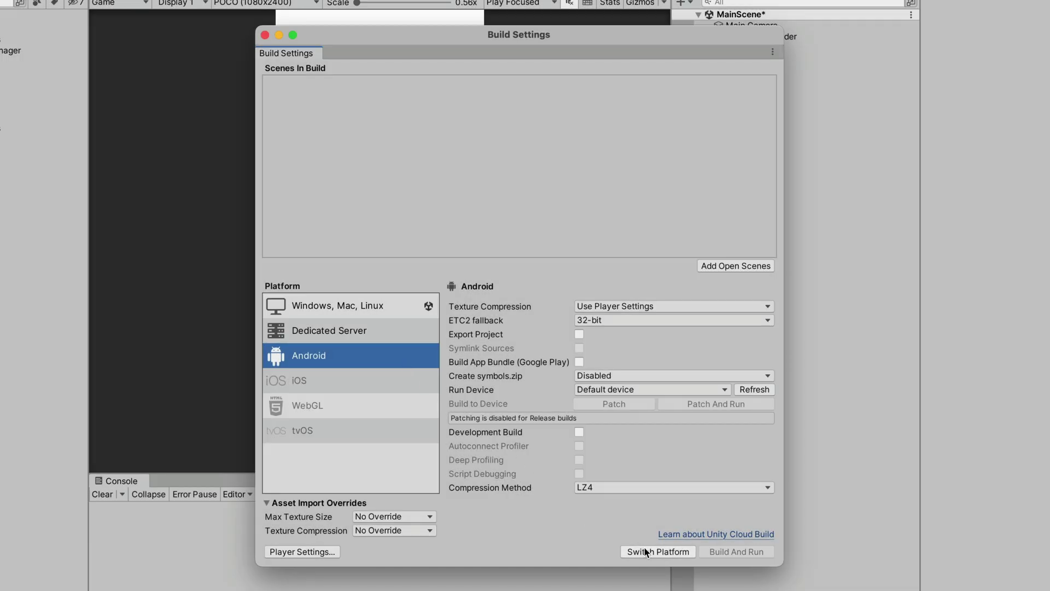
click(645, 551)
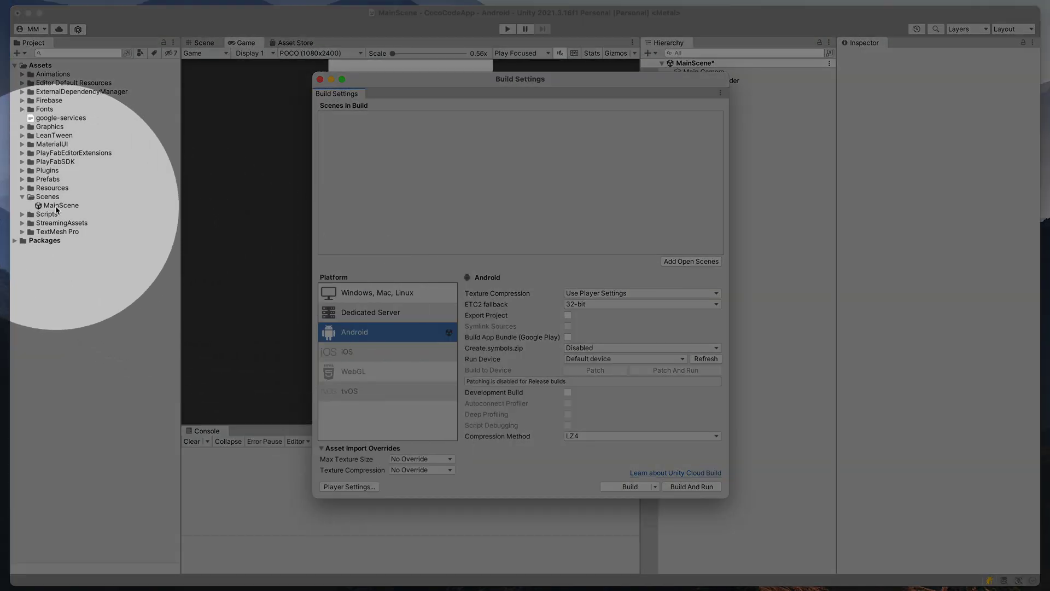
drag(60, 205, 352, 182)
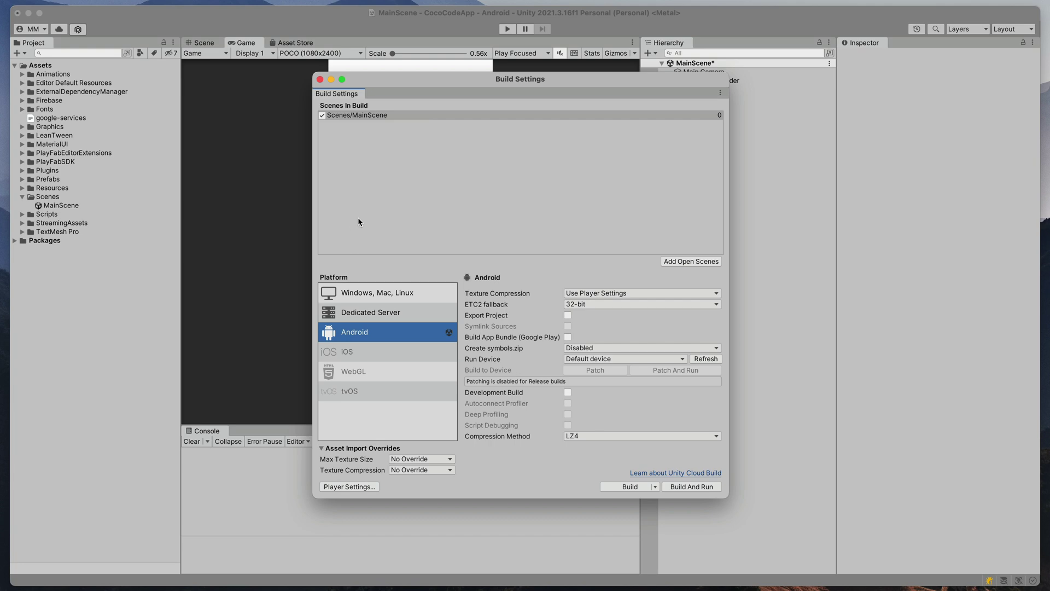
- Set company name Teal Fire and product name Coco Code in Player Settings
click(352, 486)
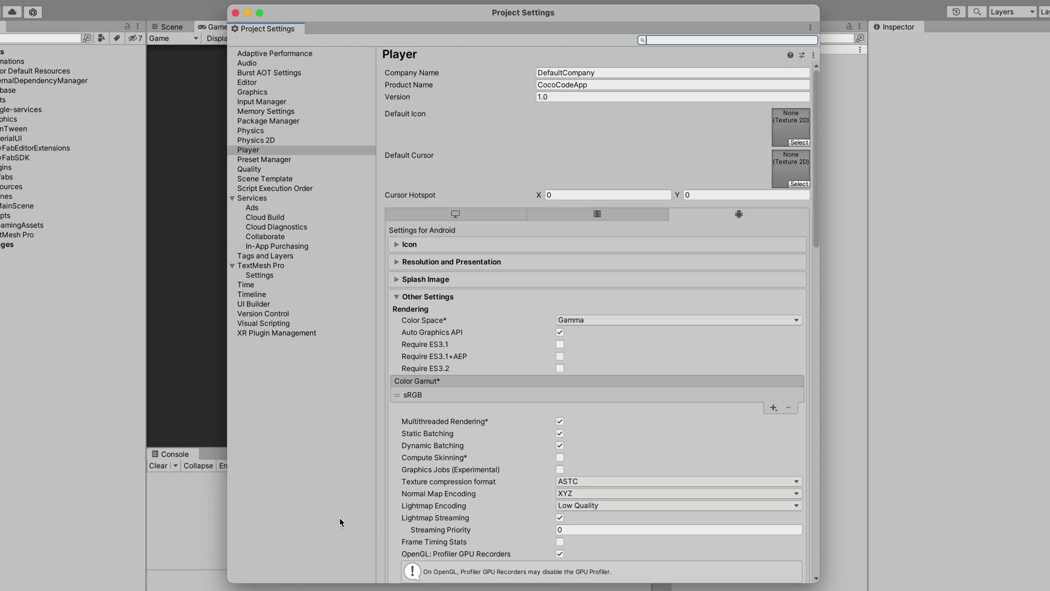
click(612, 74)
text(Teal Fire)
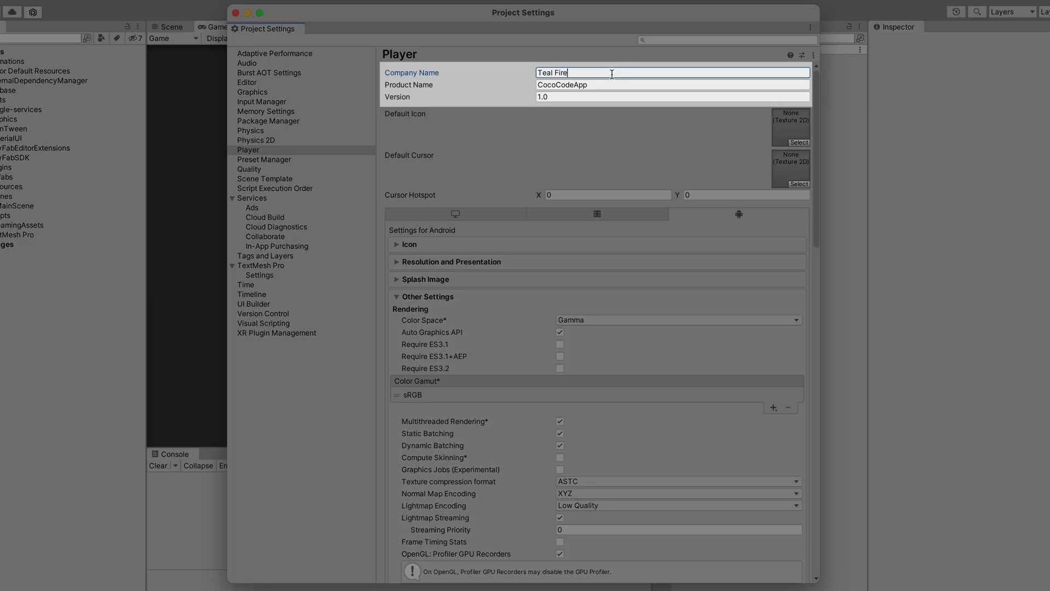
key(Tab)
text(Coco Code)
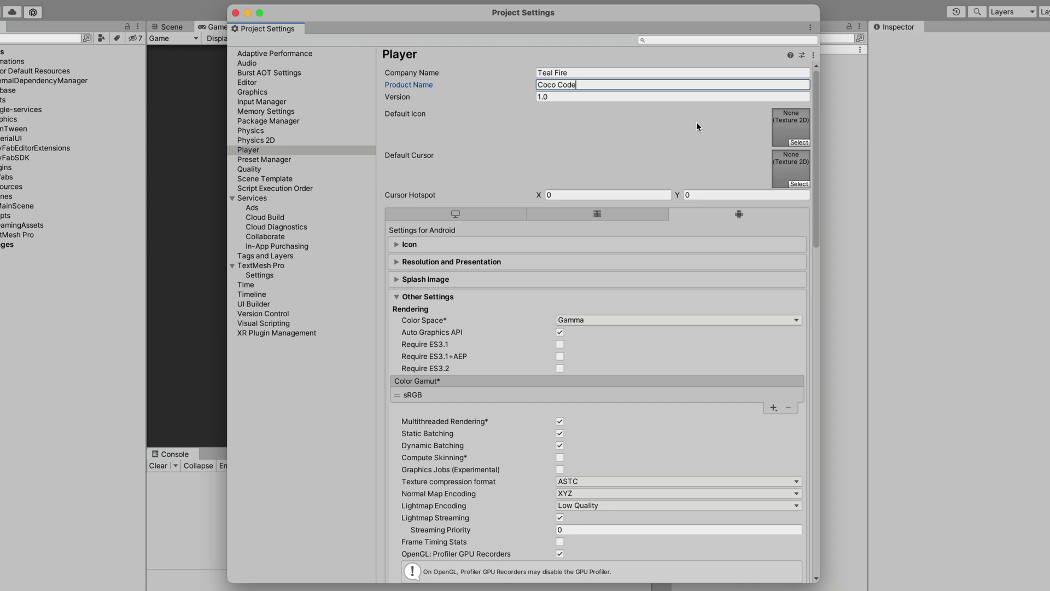
- Set appIcon as the default icon
click(797, 143)
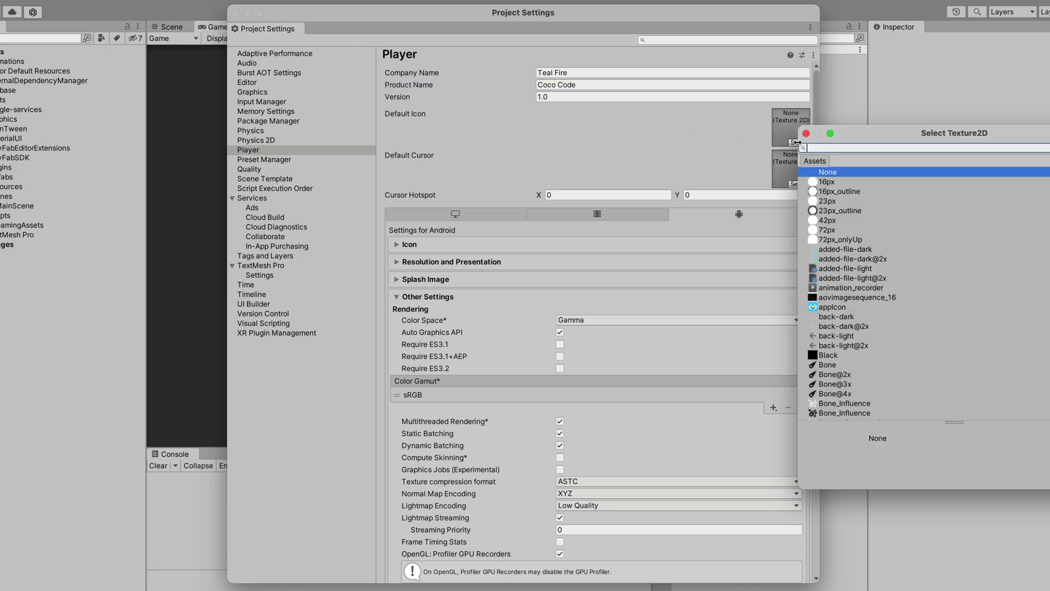
text(app)
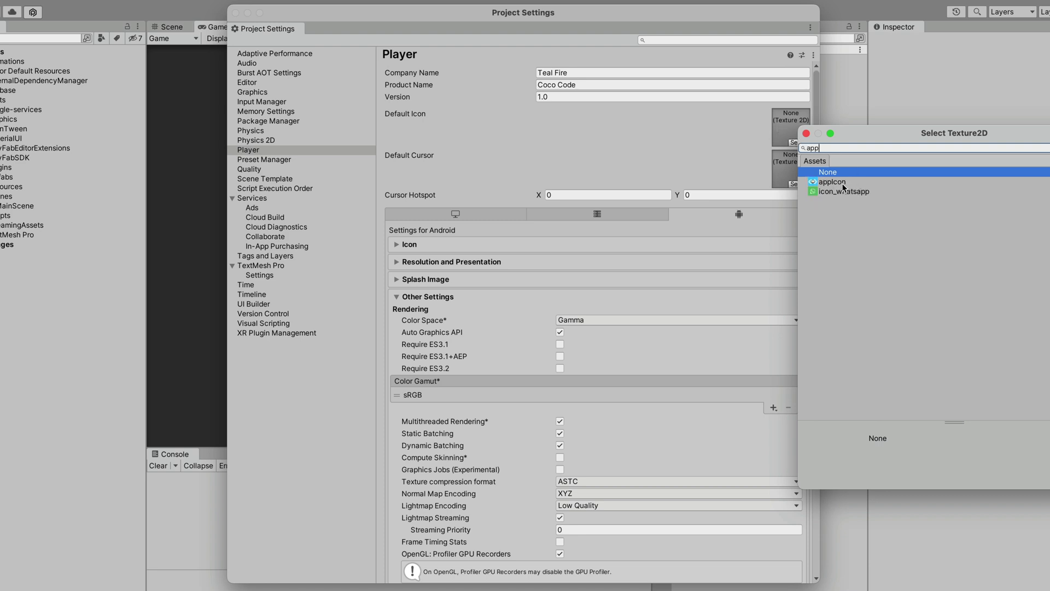
click(841, 182)
click(806, 134)
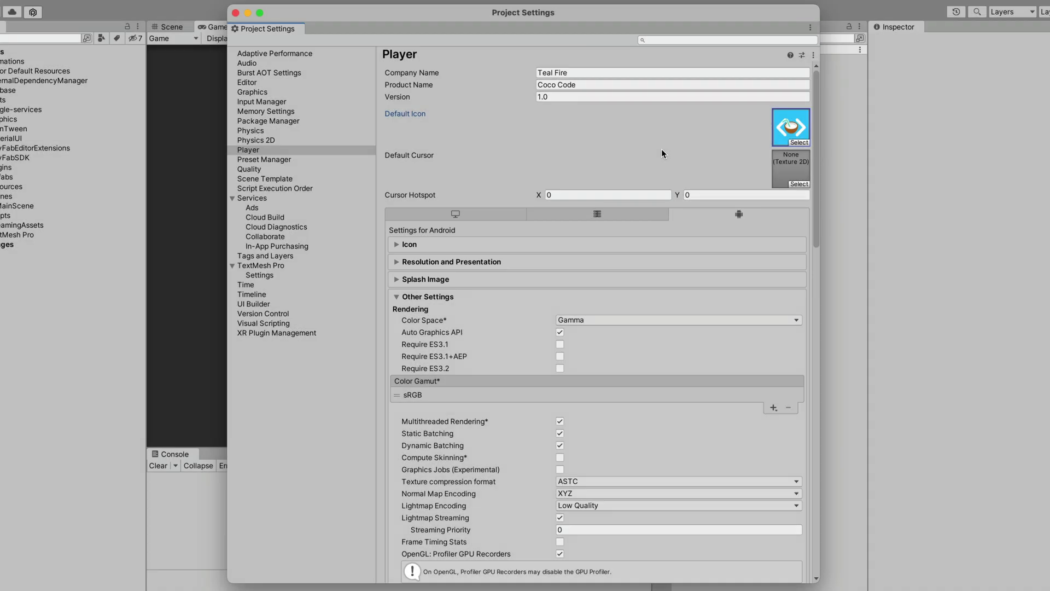
- Set target API level 32, the IL2CPP scripting backend, and enable the ARM64 architecture
drag(816, 198, 810, 354)
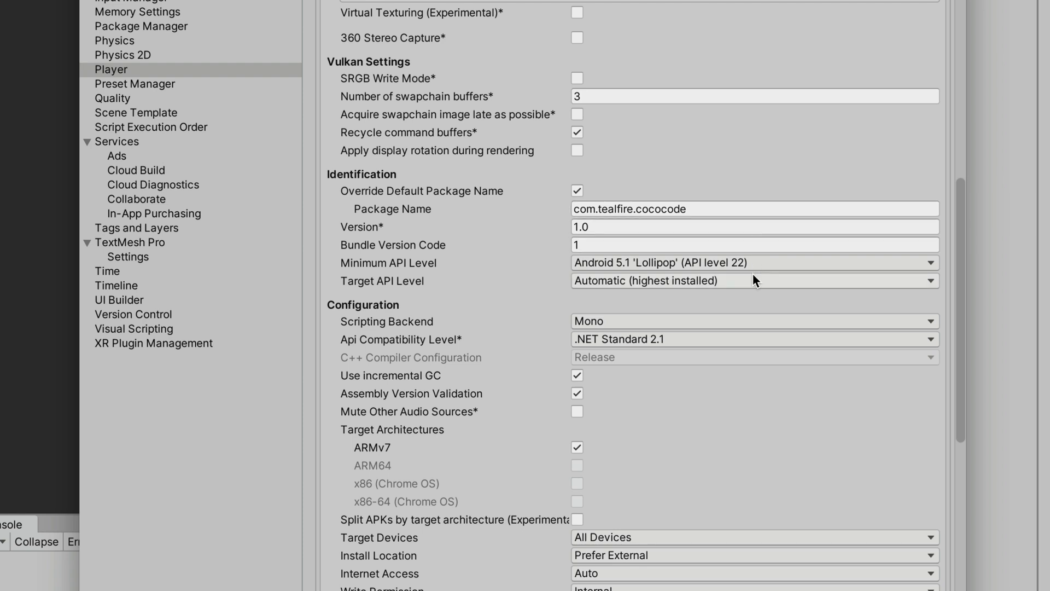
click(754, 280)
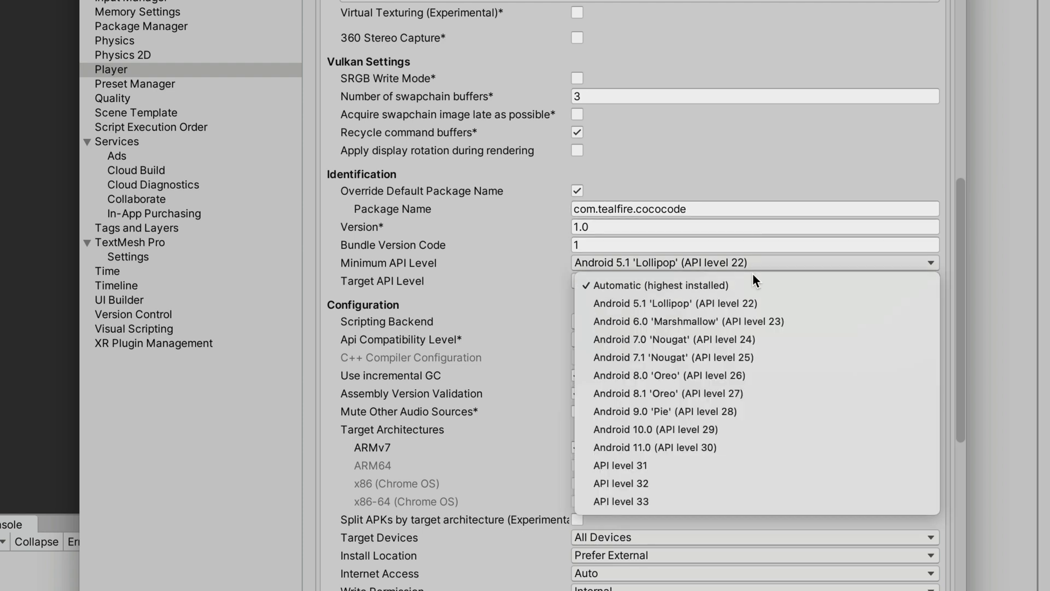
click(726, 479)
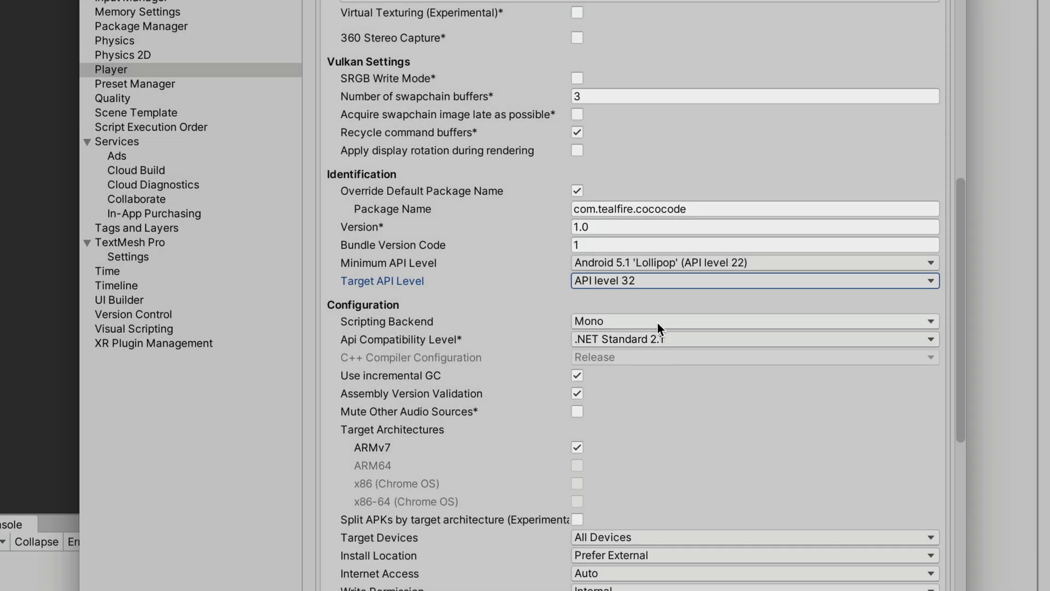
click(657, 321)
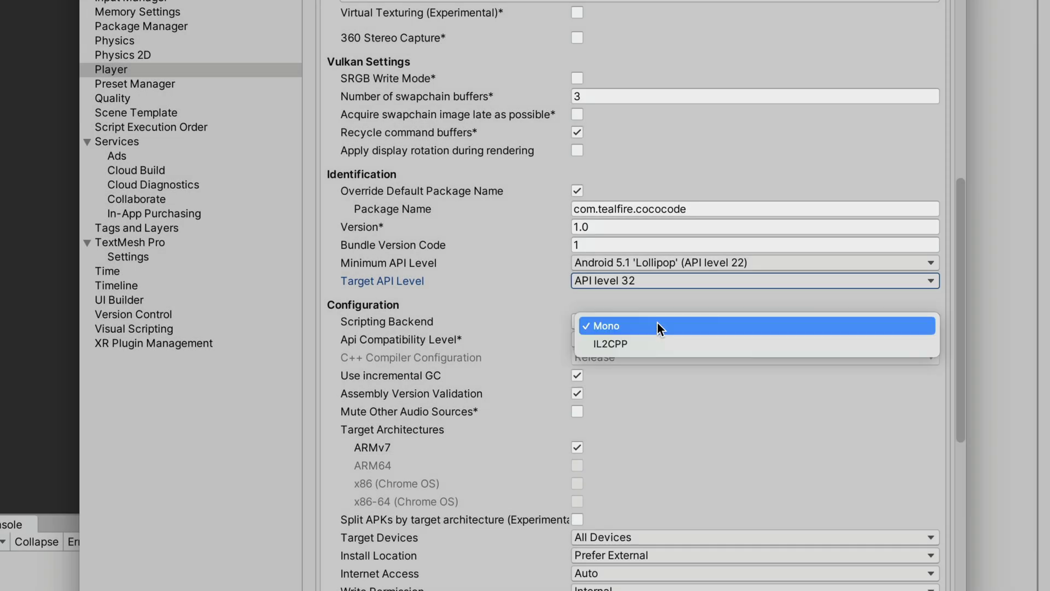
click(658, 340)
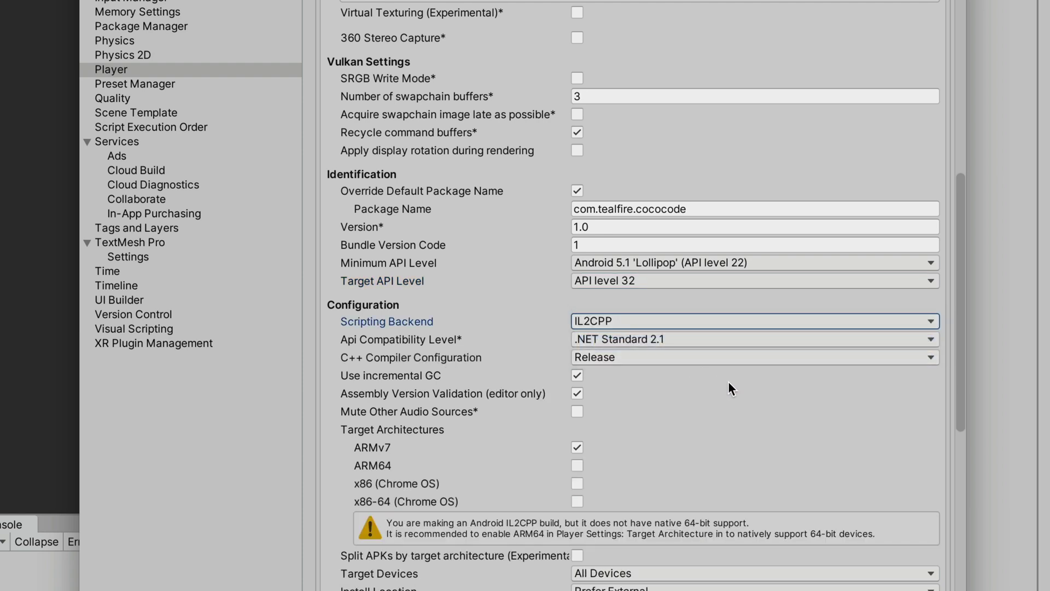
click(579, 461)
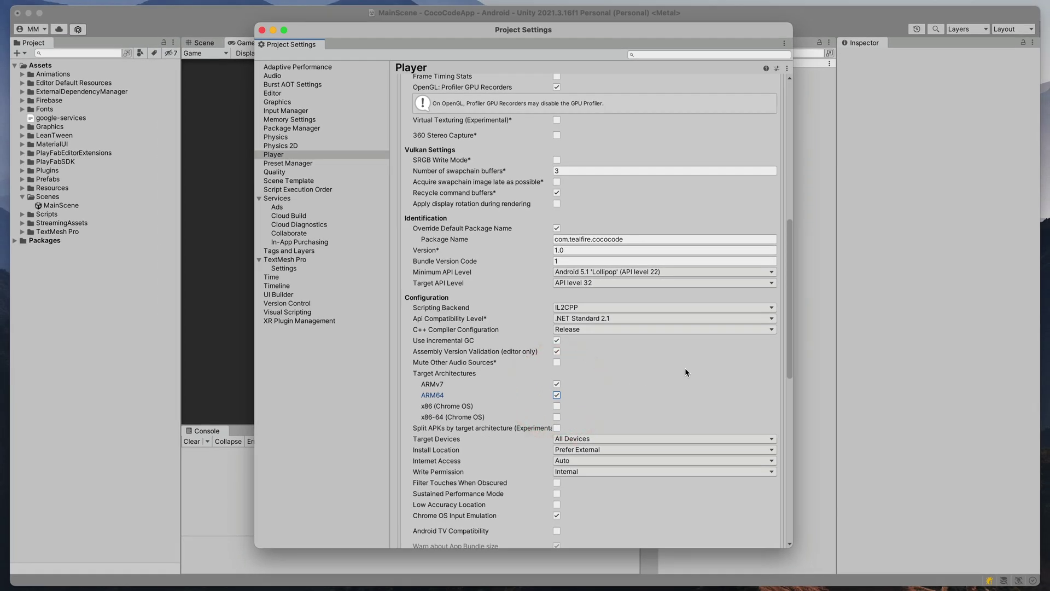
scroll(741, 331, down, 15)
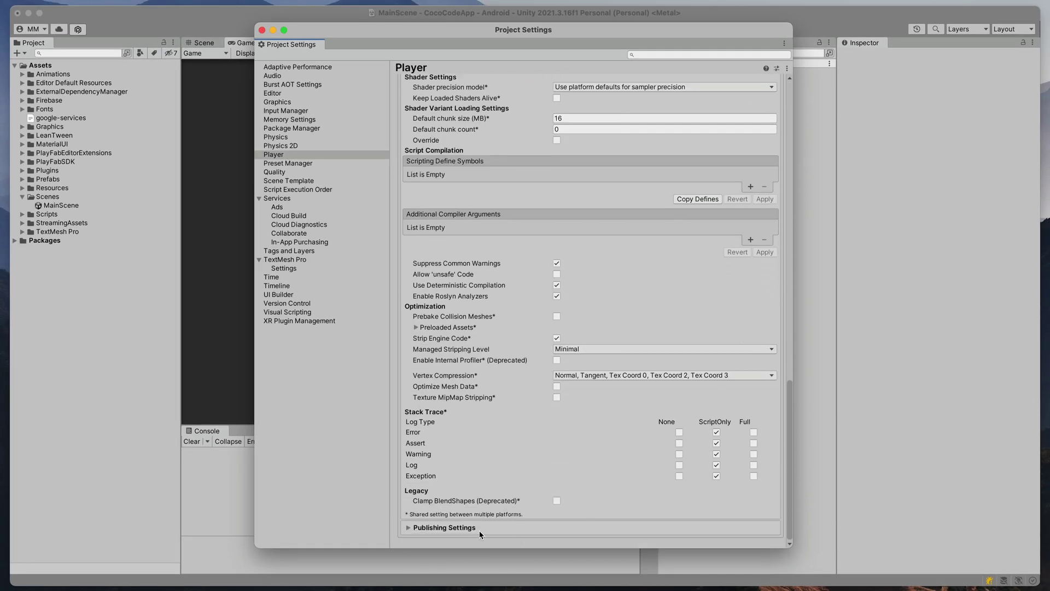
- Create a new keystore saved as user.keystore via the Keystore Manager in Publishing Settings
click(471, 528)
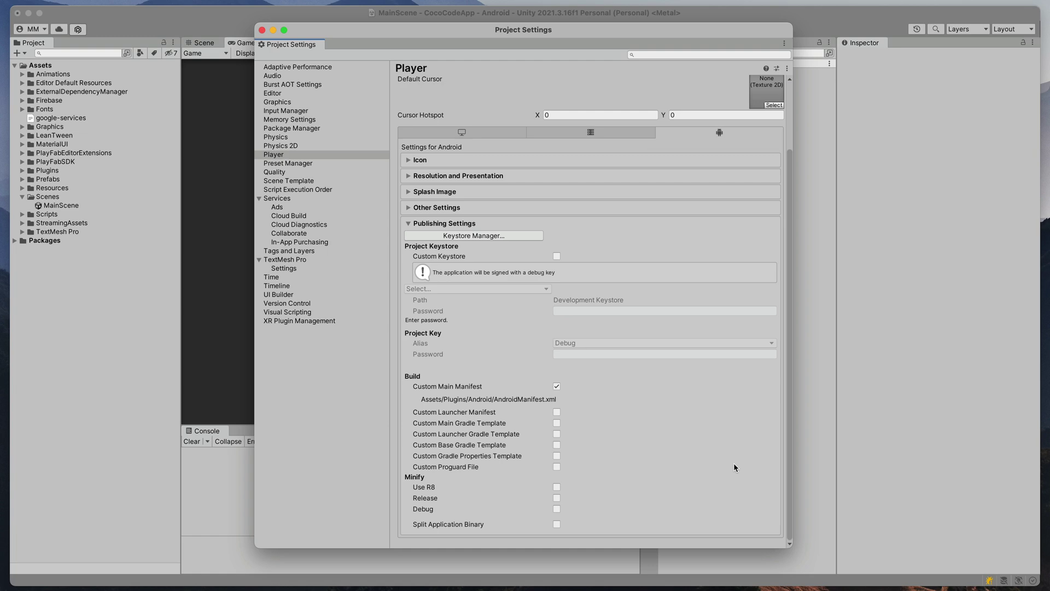
click(473, 235)
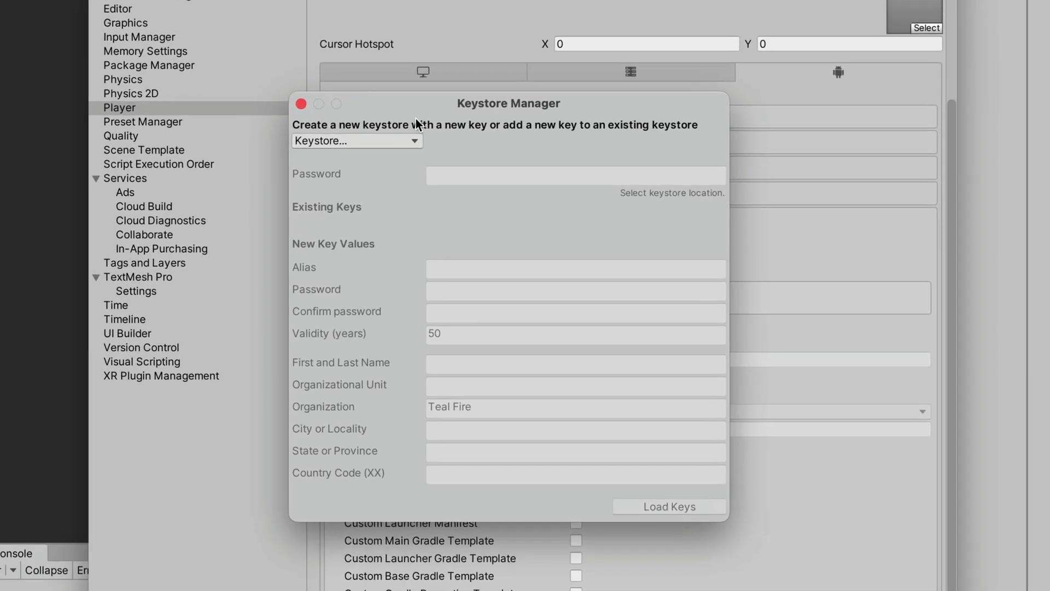
click(346, 142)
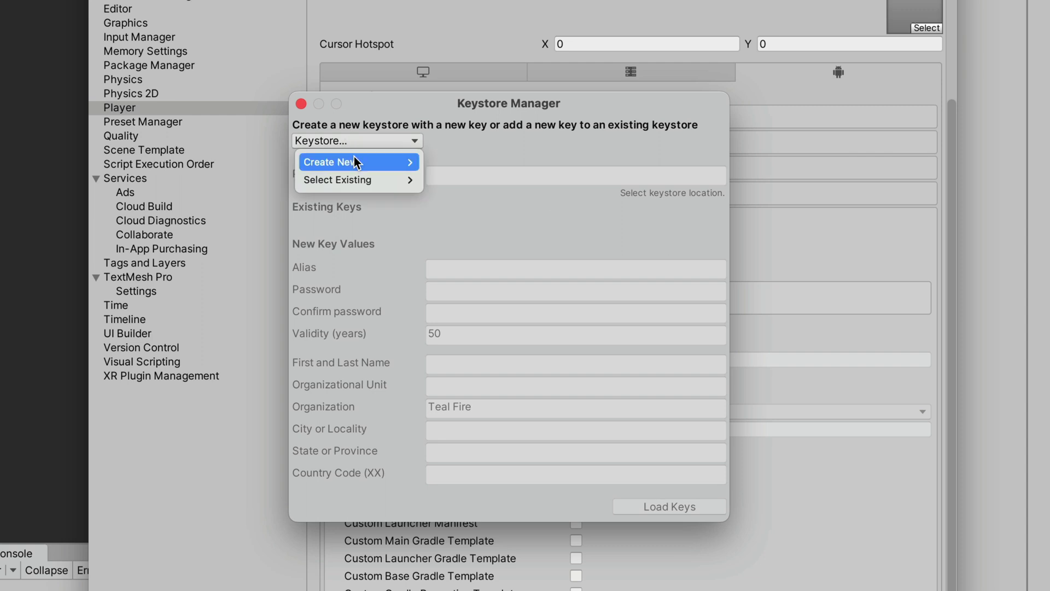
mouse_move(353, 157)
click(441, 167)
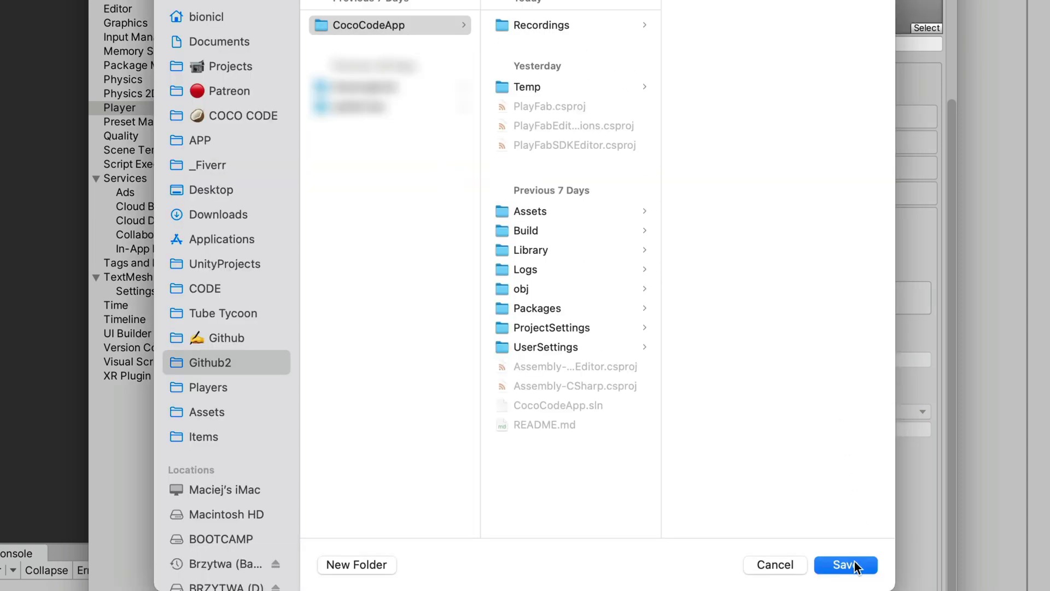
click(854, 563)
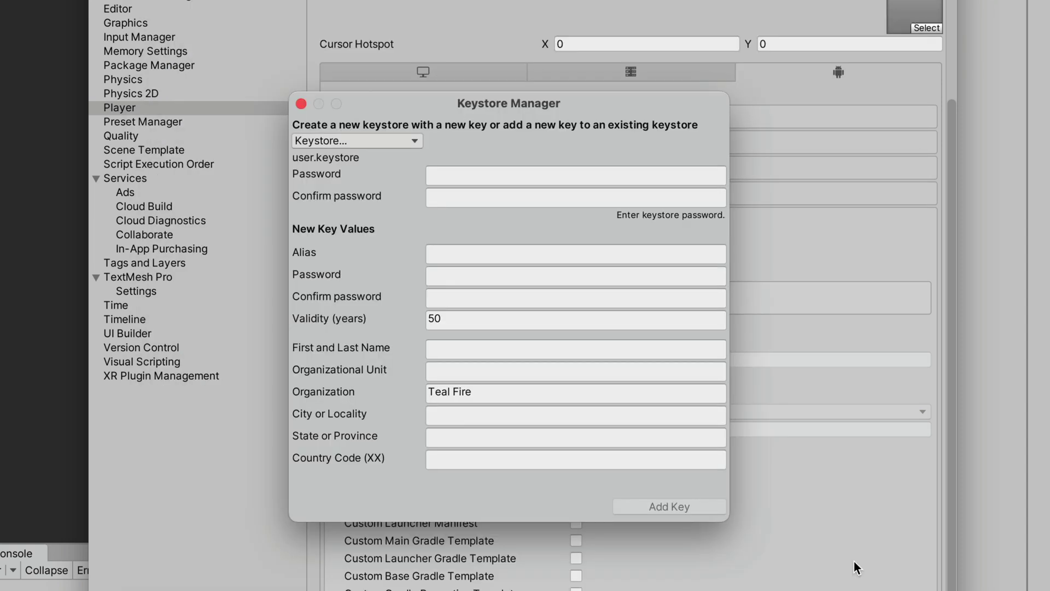
- Set the keystore password, add key alias 'Coco Code App' with its password, and use it
click(614, 176)
text(************)
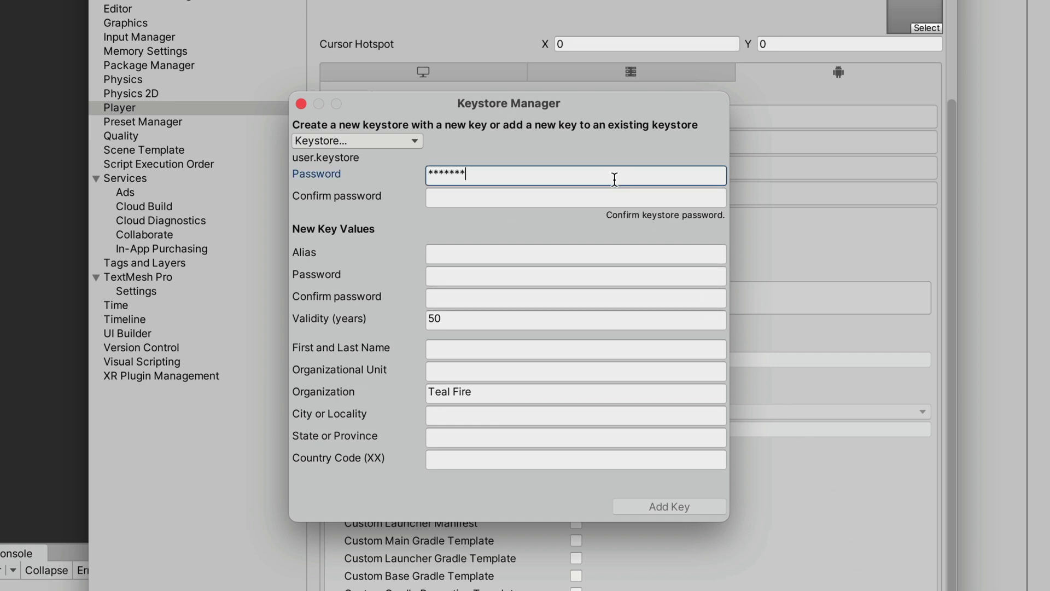
key(Tab)
text(************)
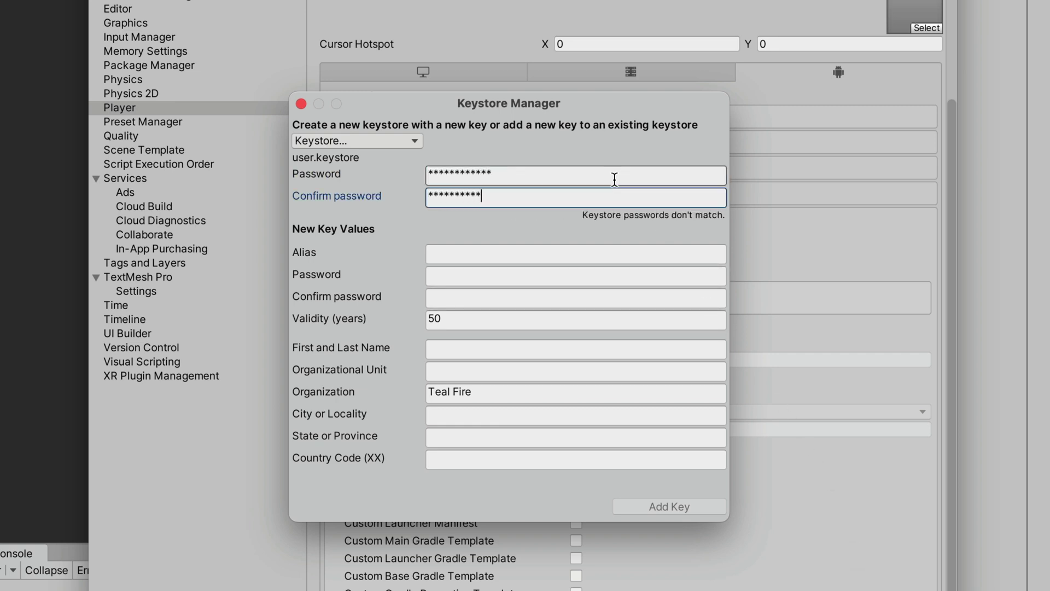
click(519, 252)
text(Coco Code App)
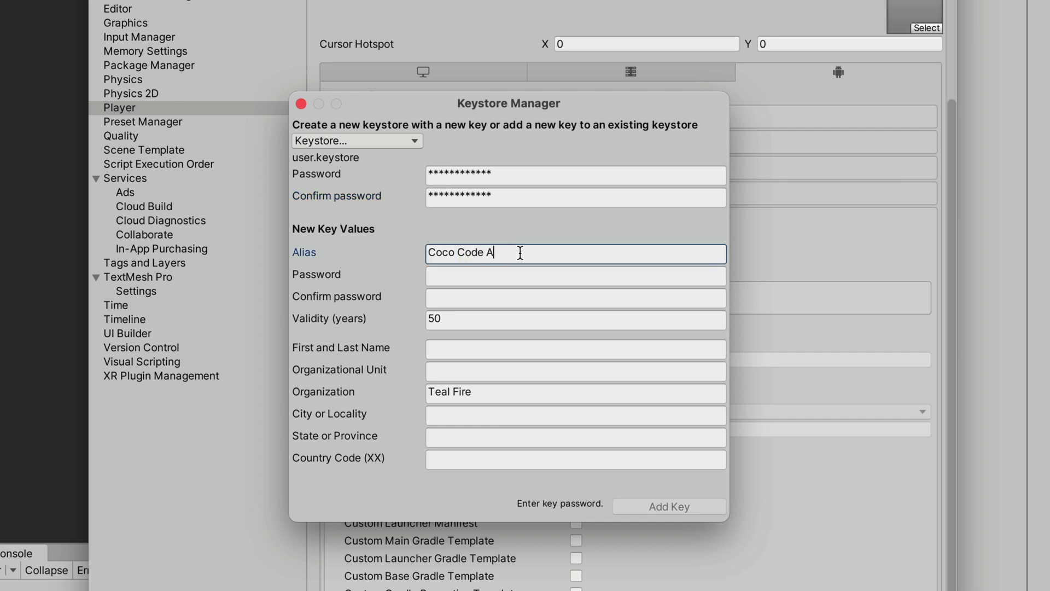
key(Tab)
text(************)
key(Tab)
text(************)
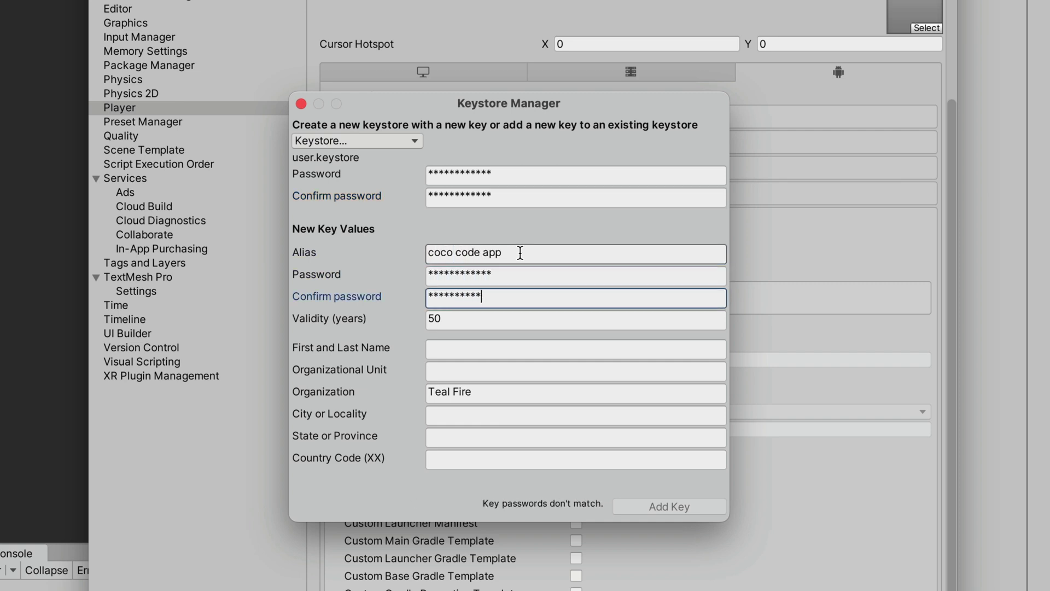
click(670, 505)
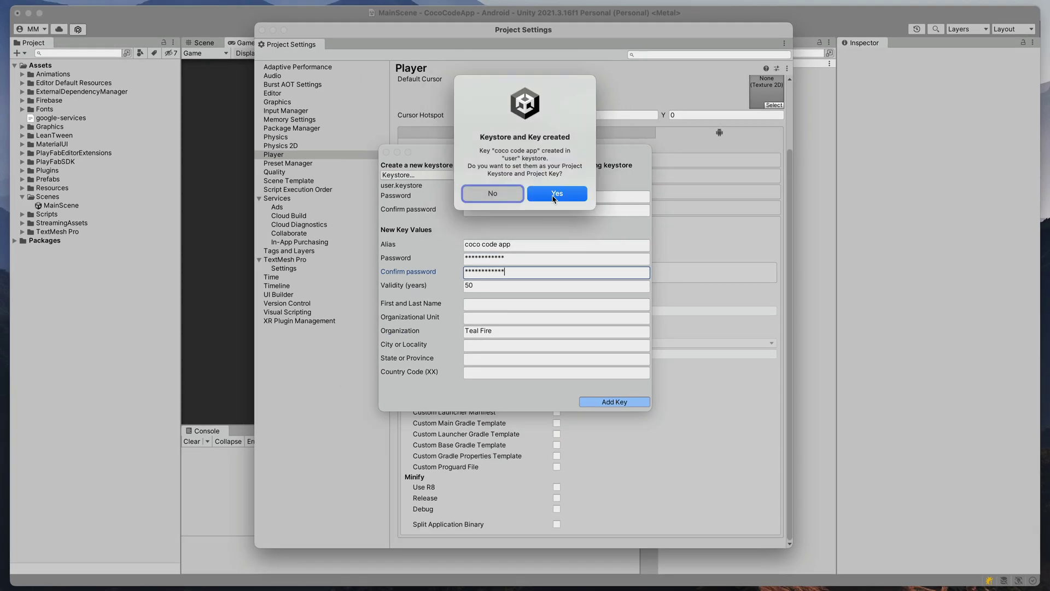
click(554, 195)
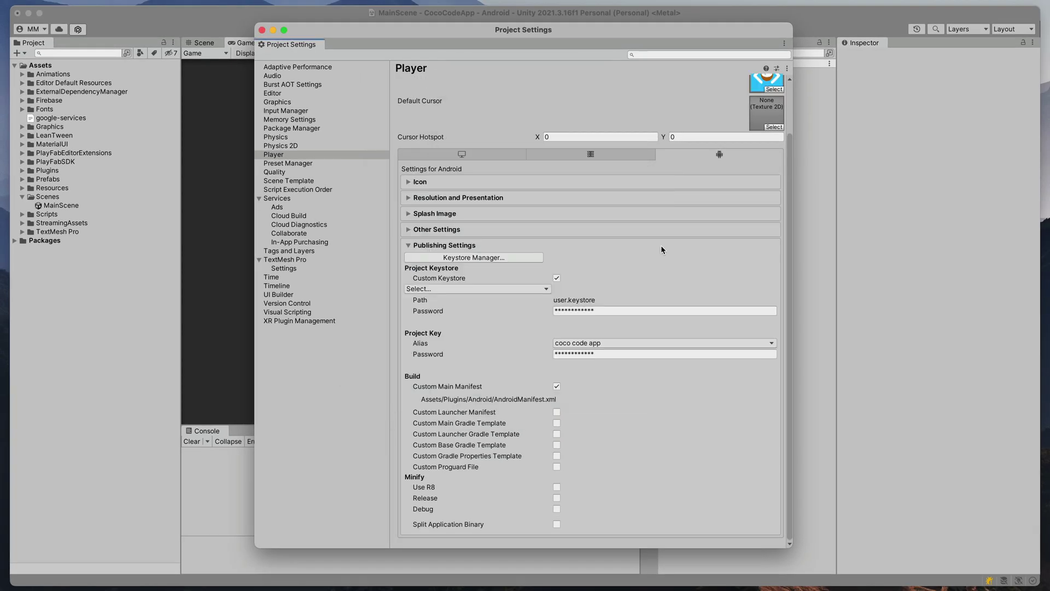
- Enable Build App Bundle (Google Play) with a Public symbols.zip in Build Settings
click(262, 30)
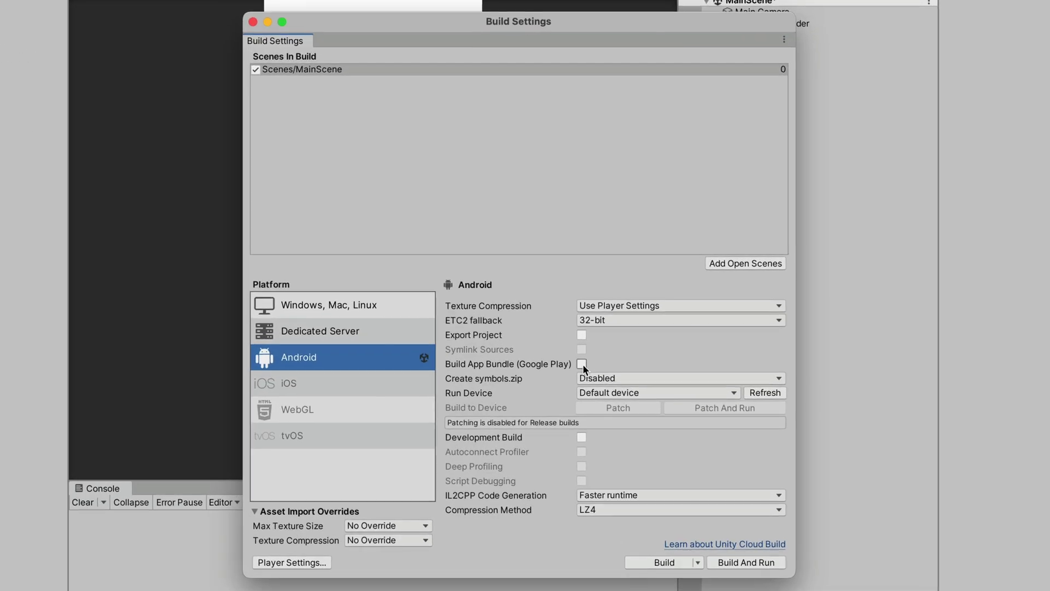
click(568, 337)
click(602, 377)
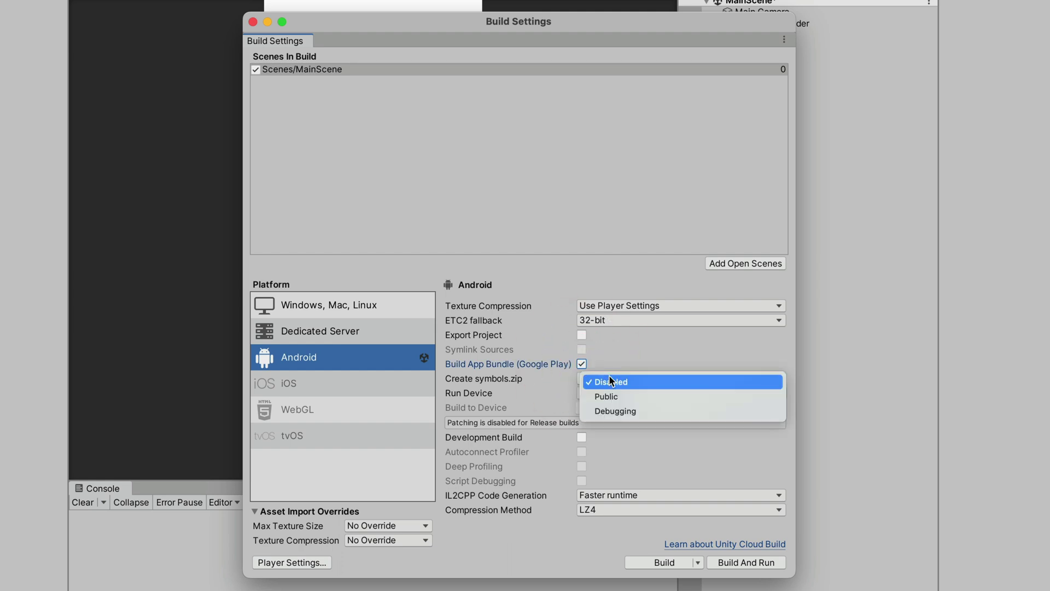
click(611, 395)
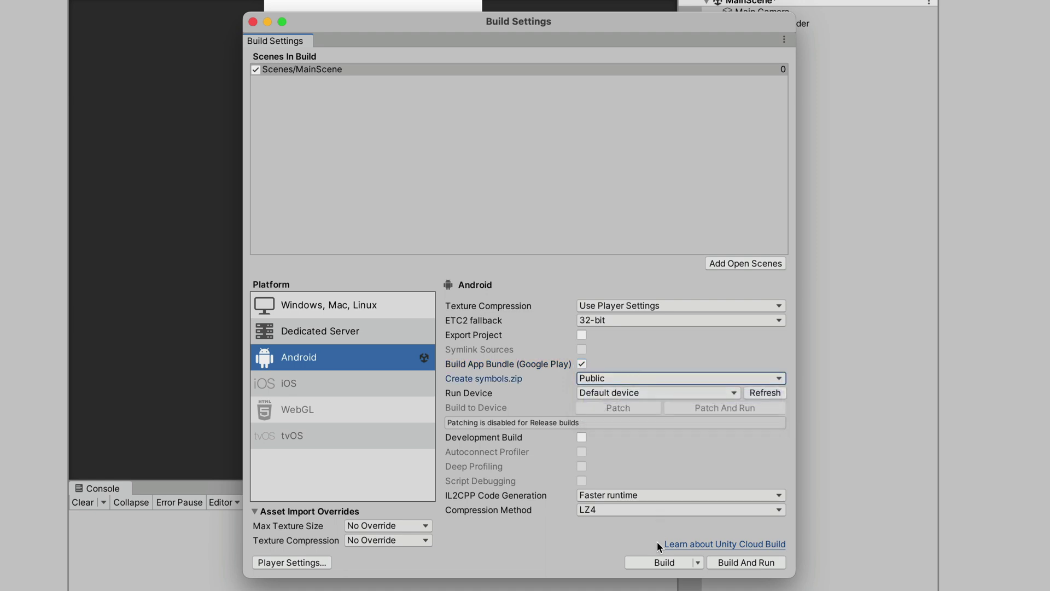
- Build the Android bundle as Build1, saving the modified scene
click(655, 559)
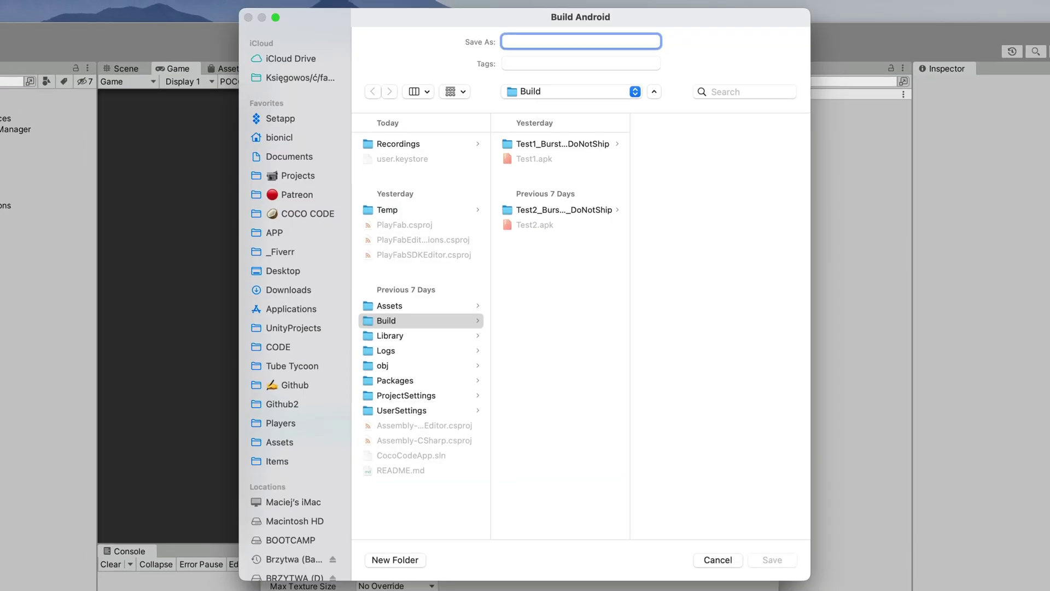
text(Build1)
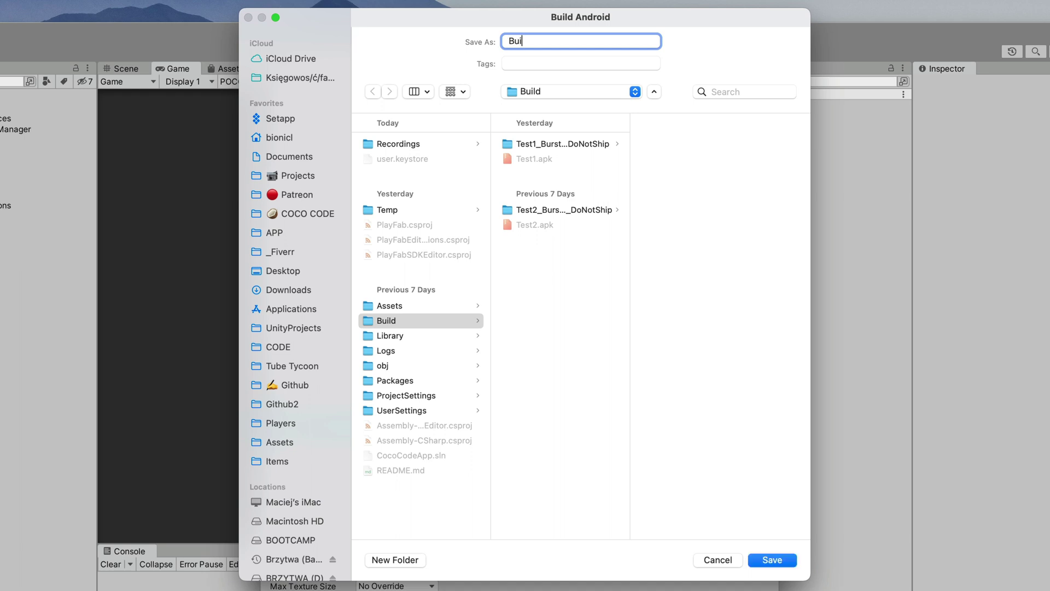
click(772, 560)
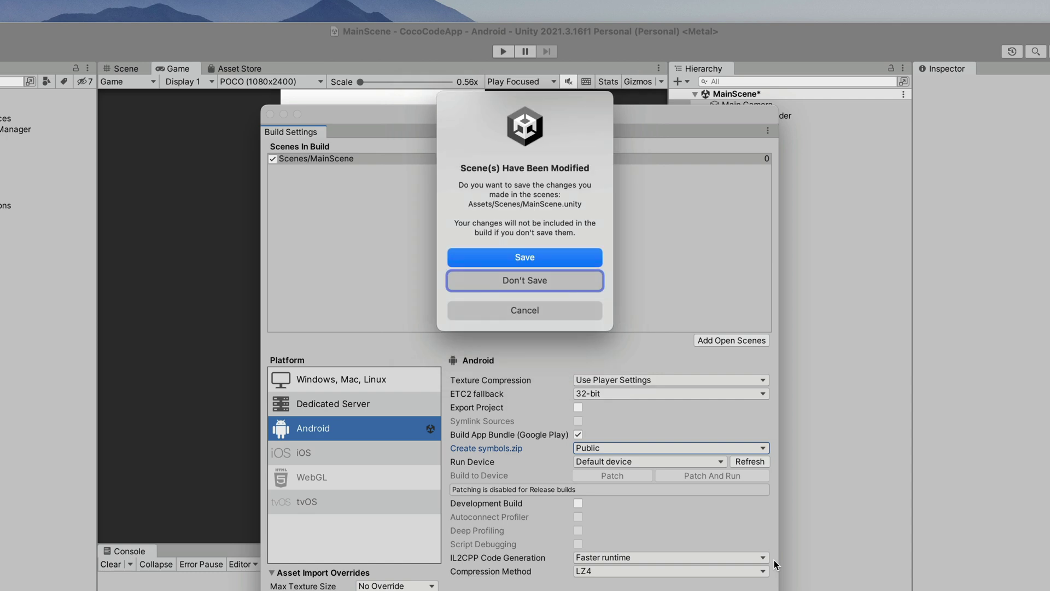
click(566, 257)
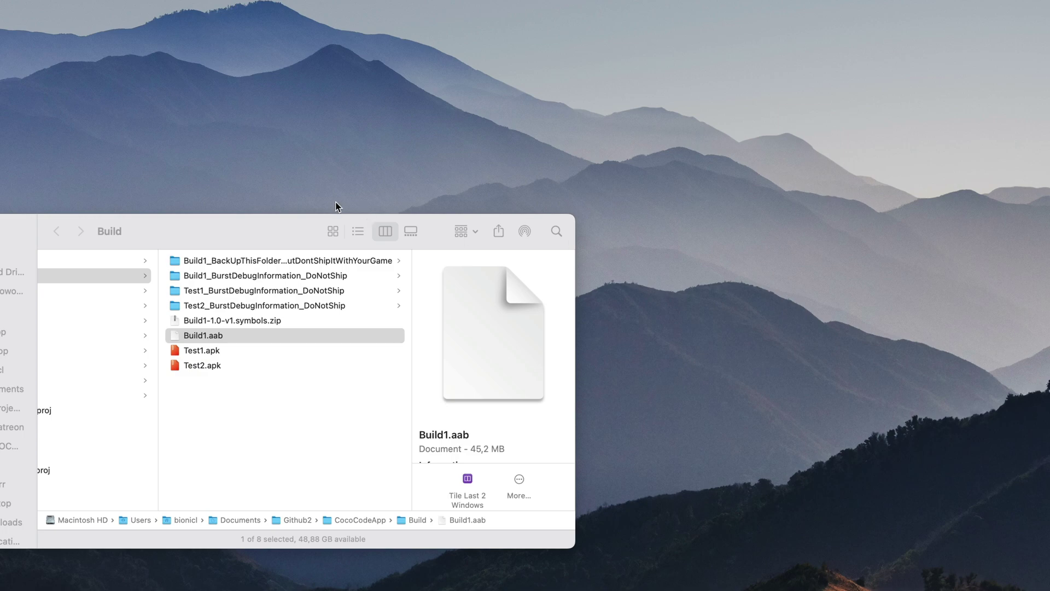
- Select both Build1.aab and Build1-1.0-v1.symbols.zip in the Build folder
click(265, 229)
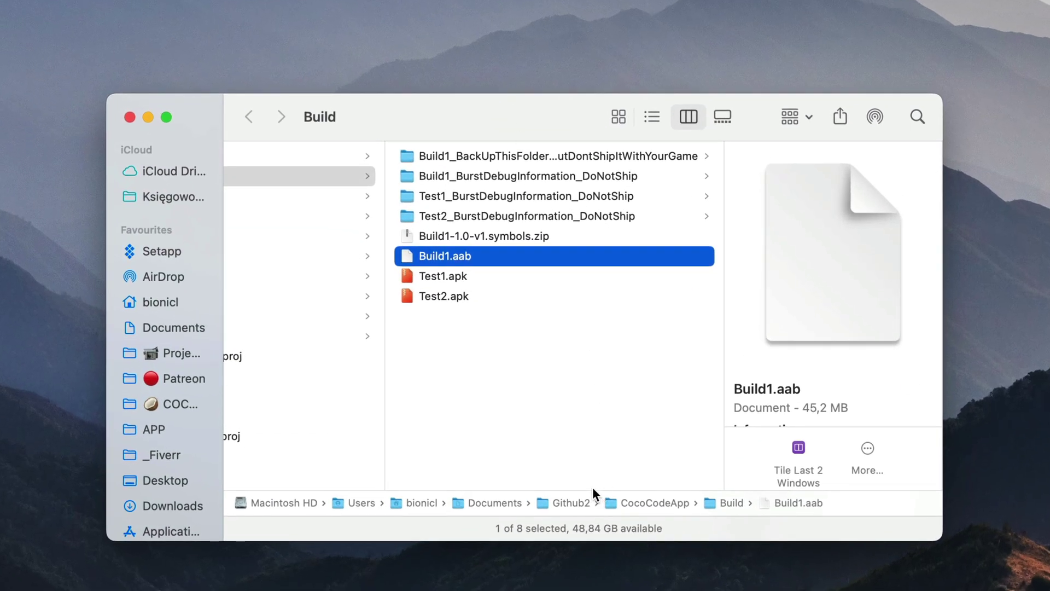
super+click(592, 235)
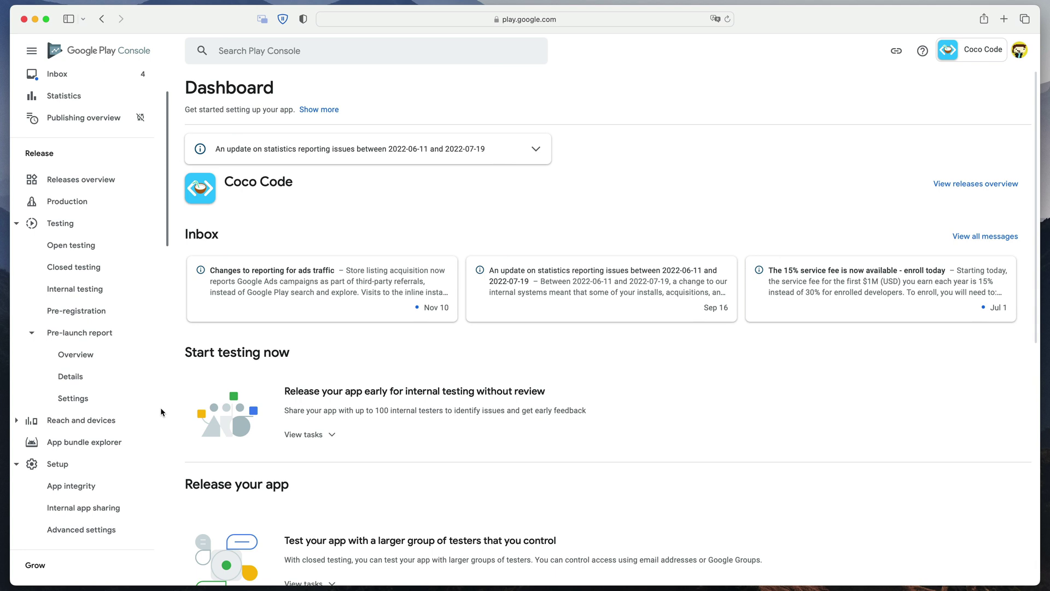
- Add the Me list as testers on the Internal testing track
click(115, 300)
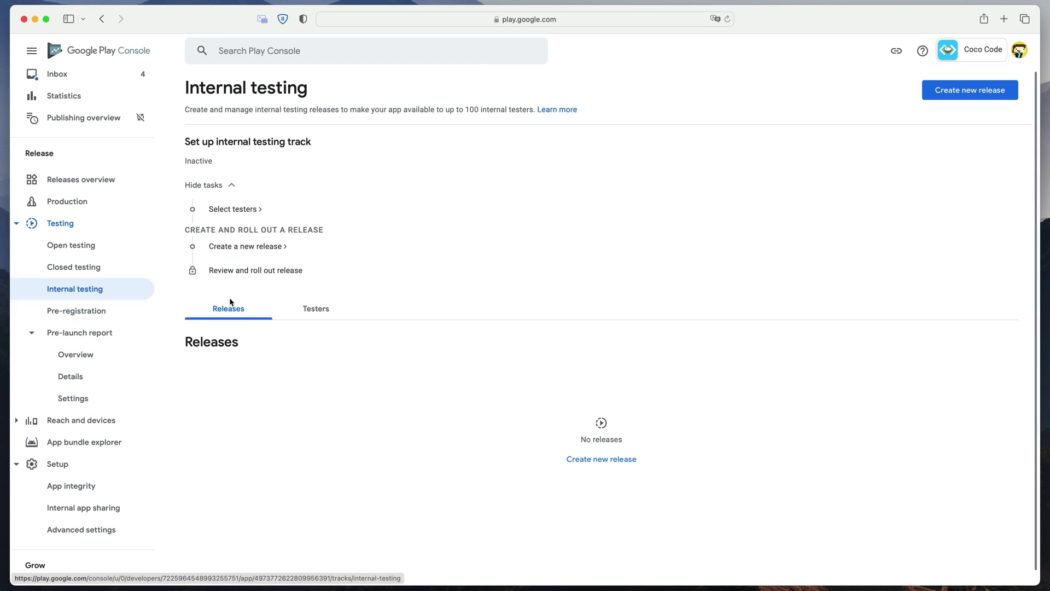
click(327, 308)
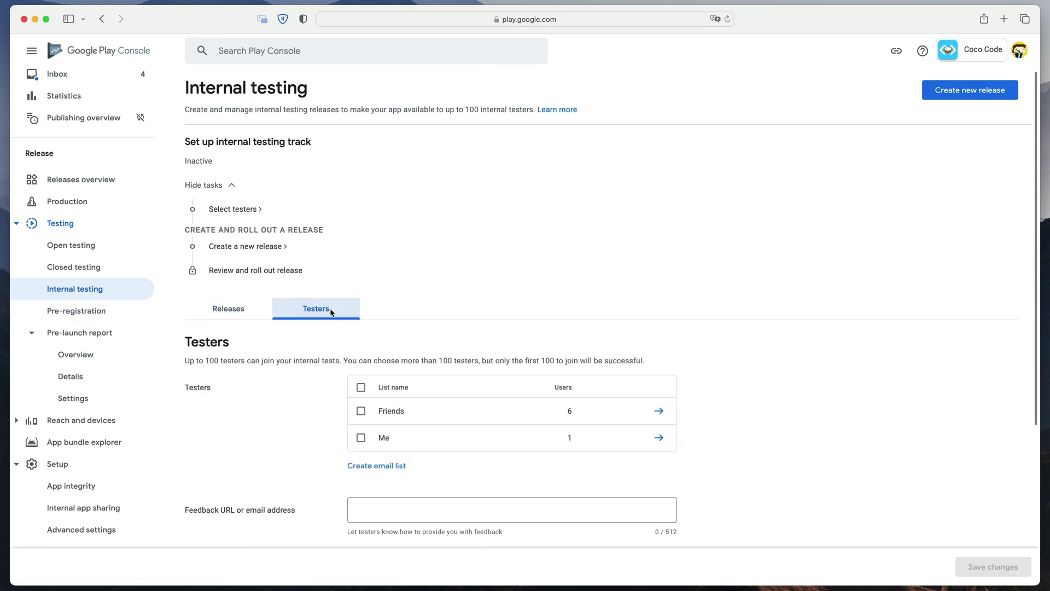
scroll(331, 311, down, 3)
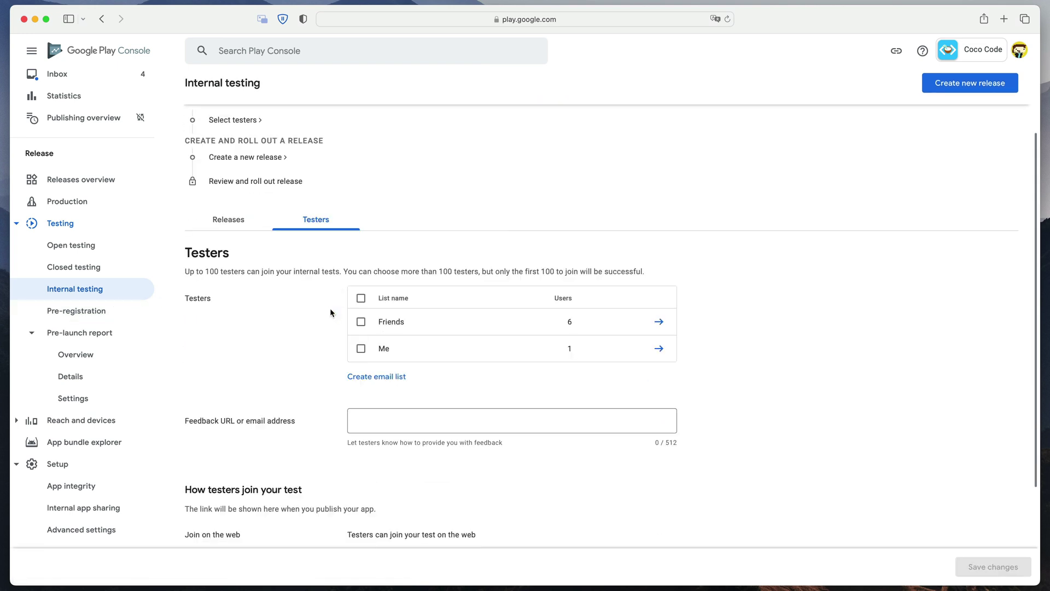
click(362, 349)
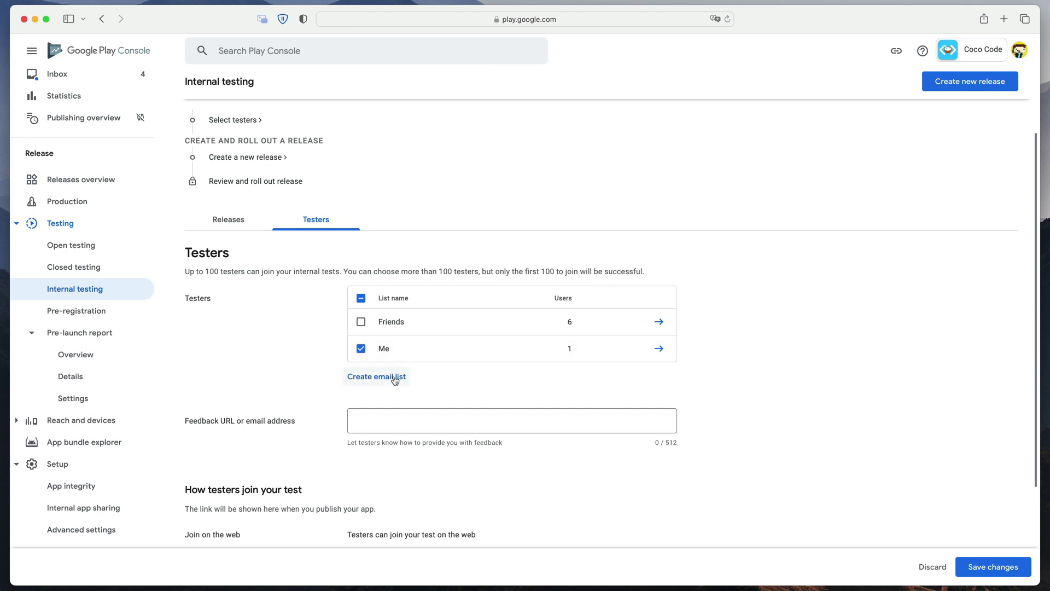
- Create a 'Testers' email list with a tester's address and save both tester lists
click(376, 377)
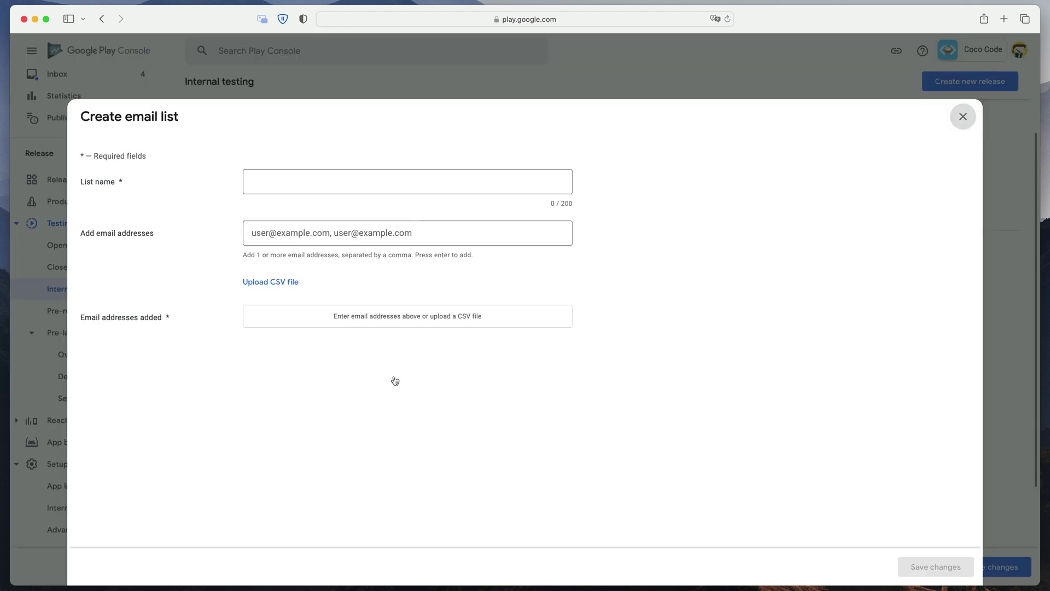
click(338, 185)
text(Testers)
key(Tab)
text(bcm@)
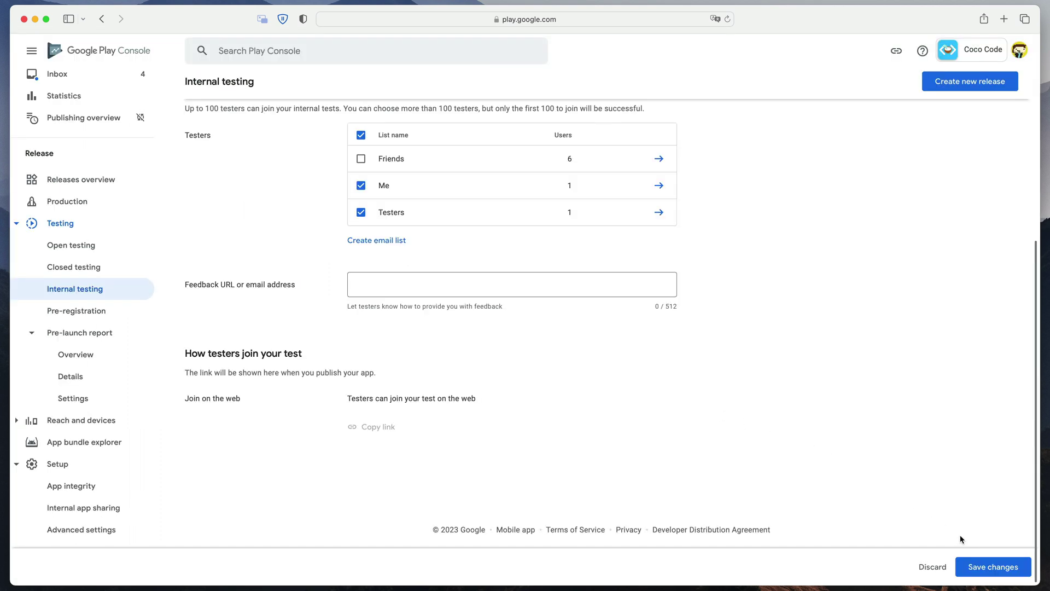
click(964, 565)
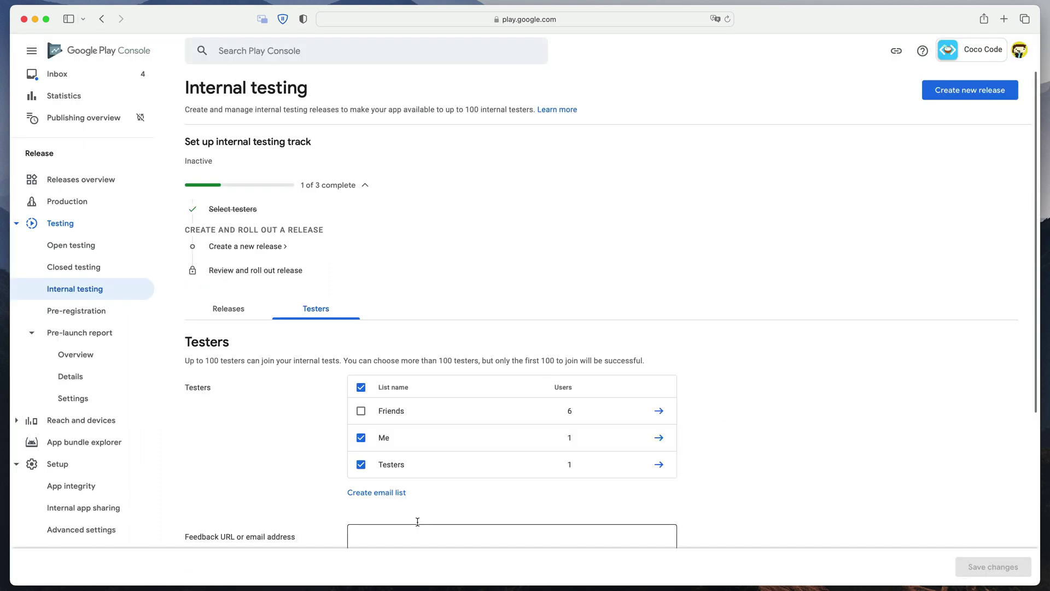
click(246, 320)
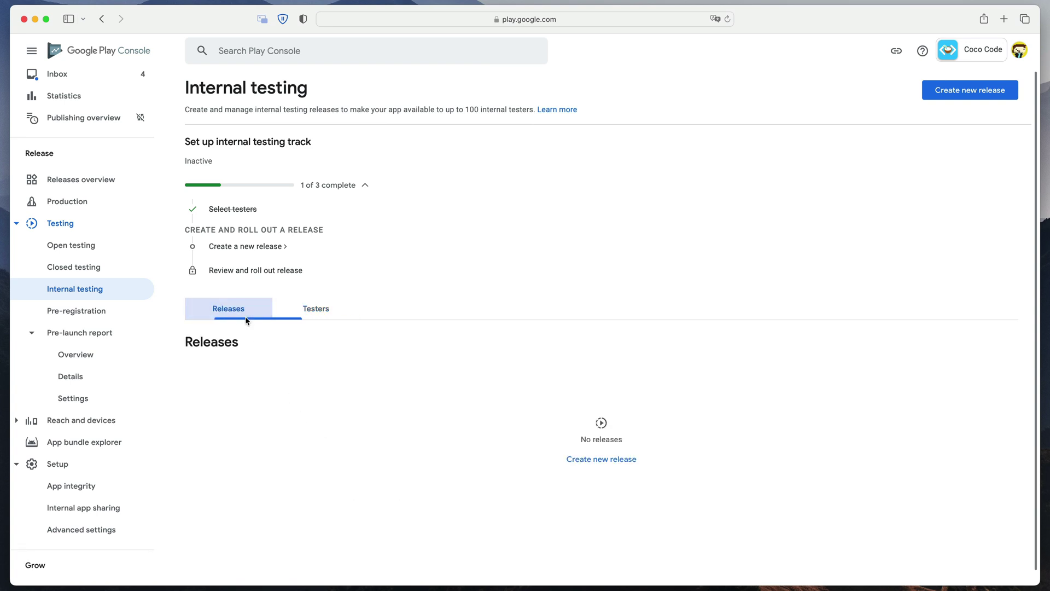
- Start a new internal testing release and upload Build1.aab as its app bundle
click(602, 463)
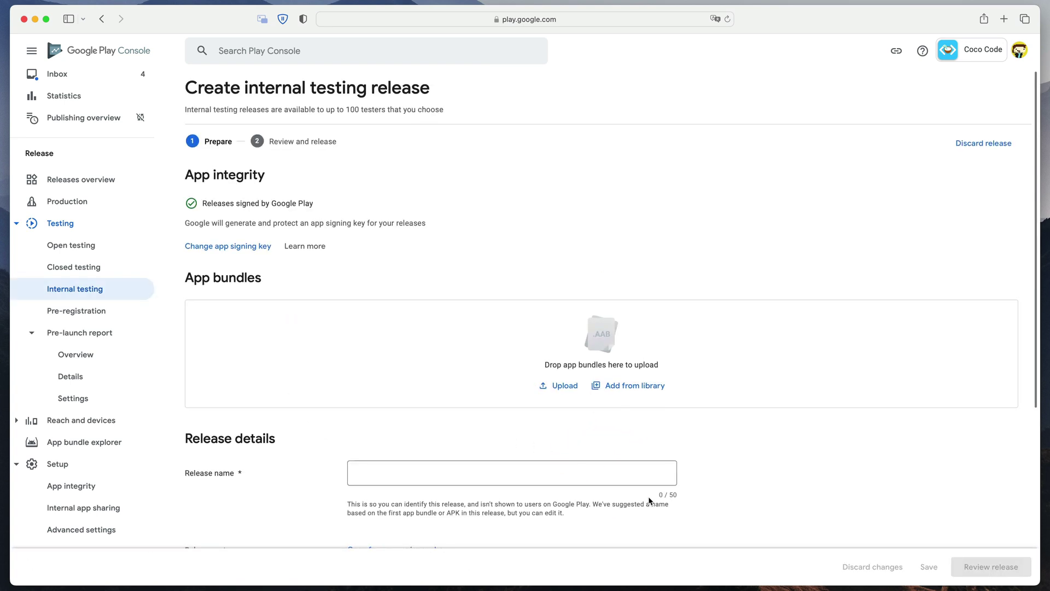
key(super+Tab)
drag(155, 433, 471, 367)
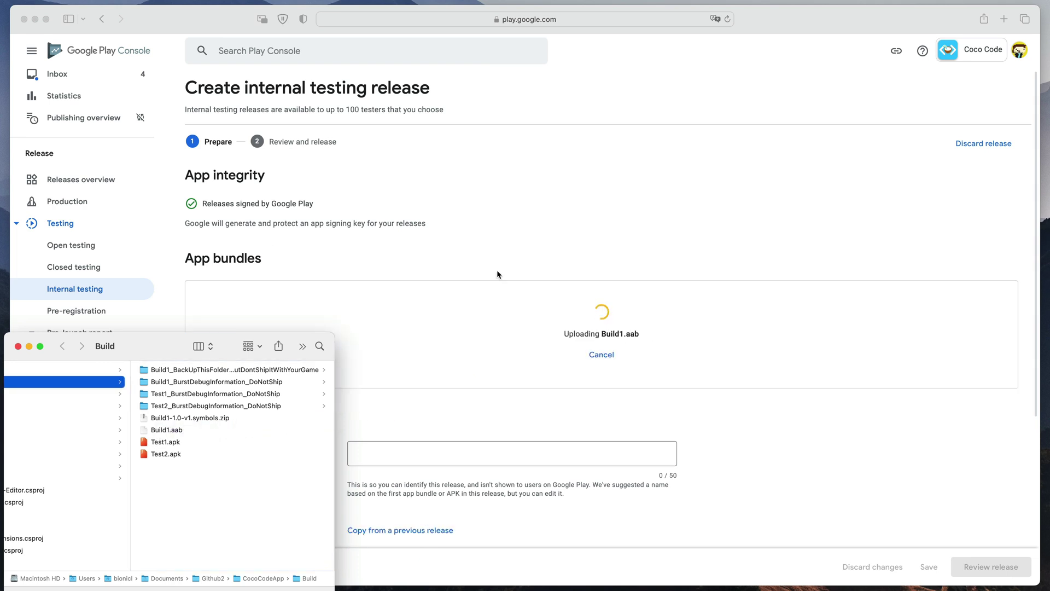
- Attach Build1-1.0-v1.symbols.zip as the bundle's native debug symbols
scroll(497, 270, down, 5)
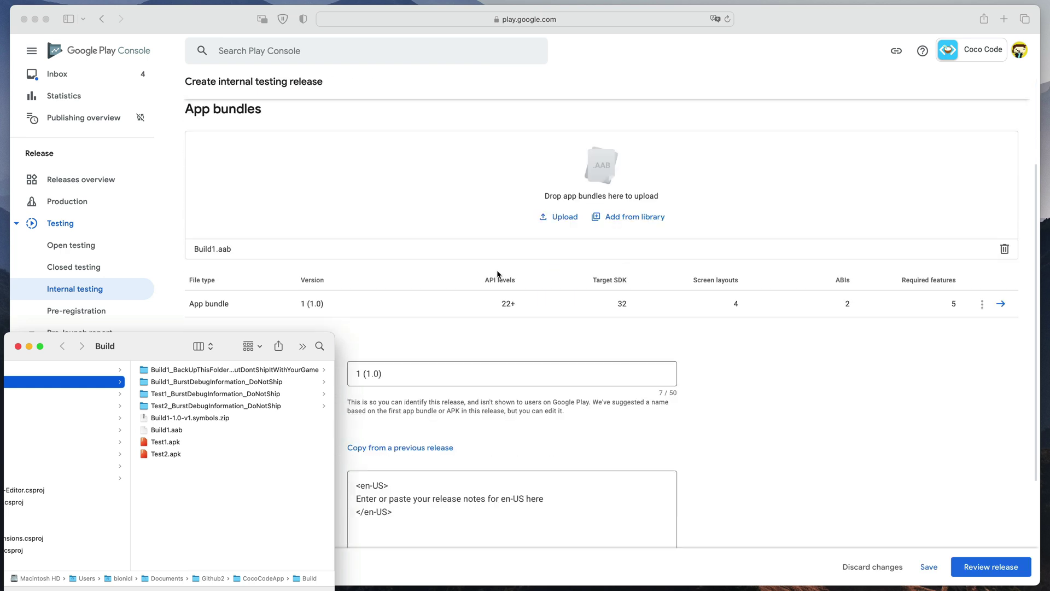
click(983, 263)
click(983, 263)
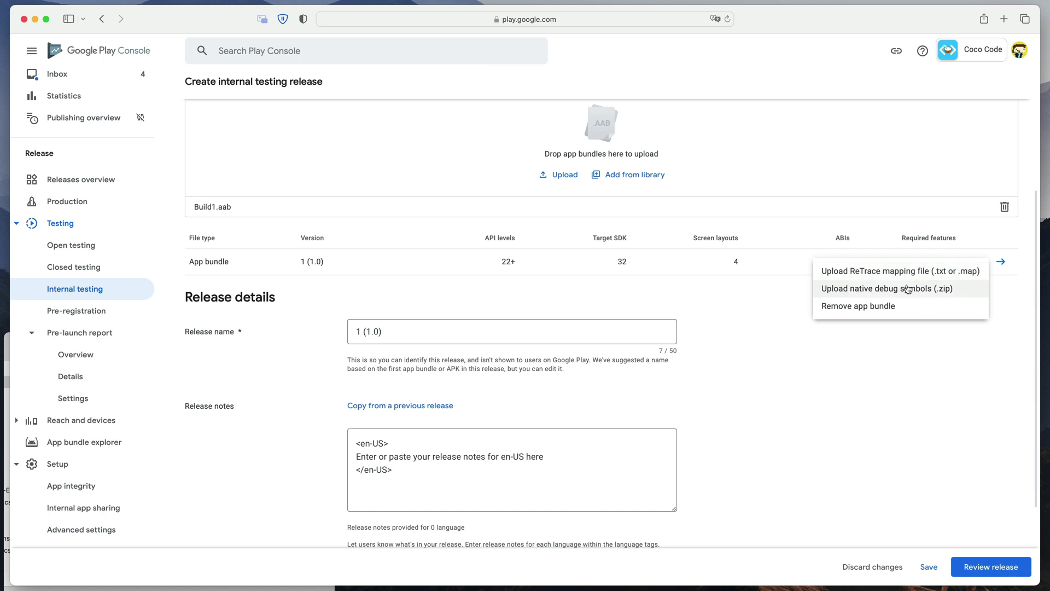
click(874, 290)
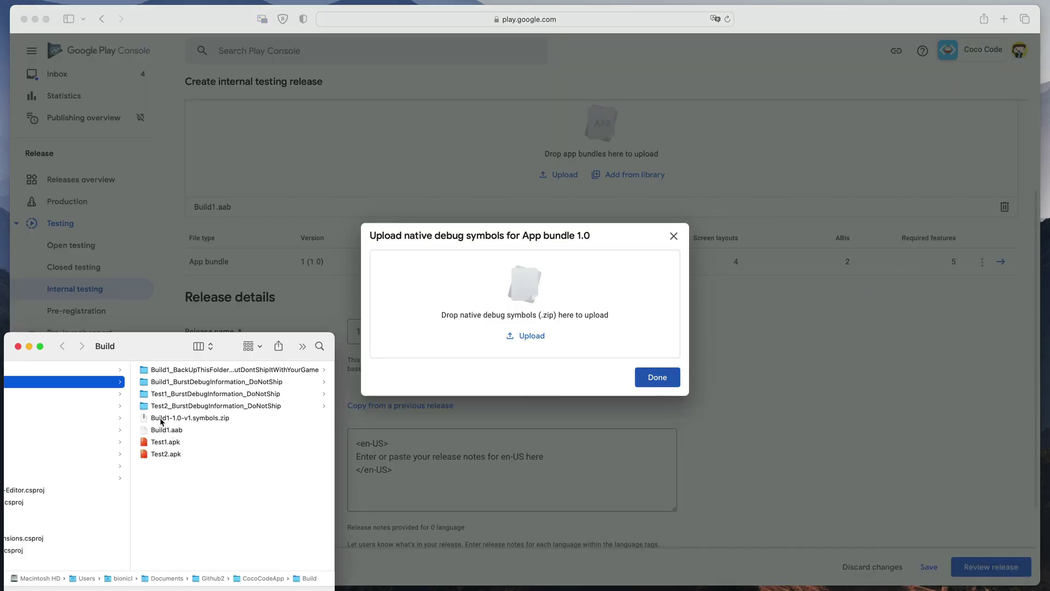
drag(162, 421, 481, 322)
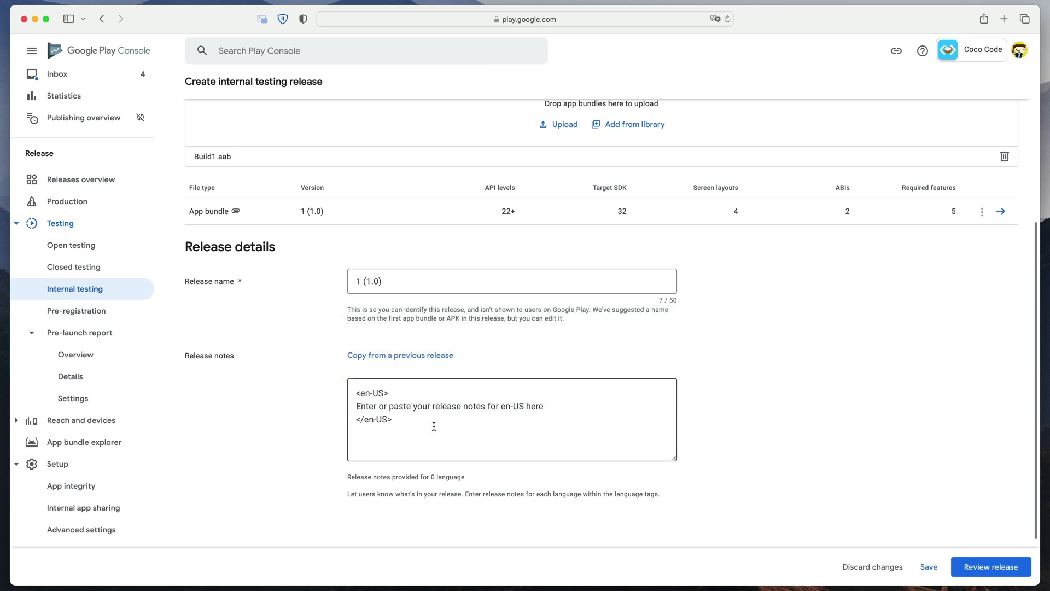
- Remove the placeholder release notes line, leaving the note 'Initial build'
drag(556, 405, 353, 404)
key(BackSpace)
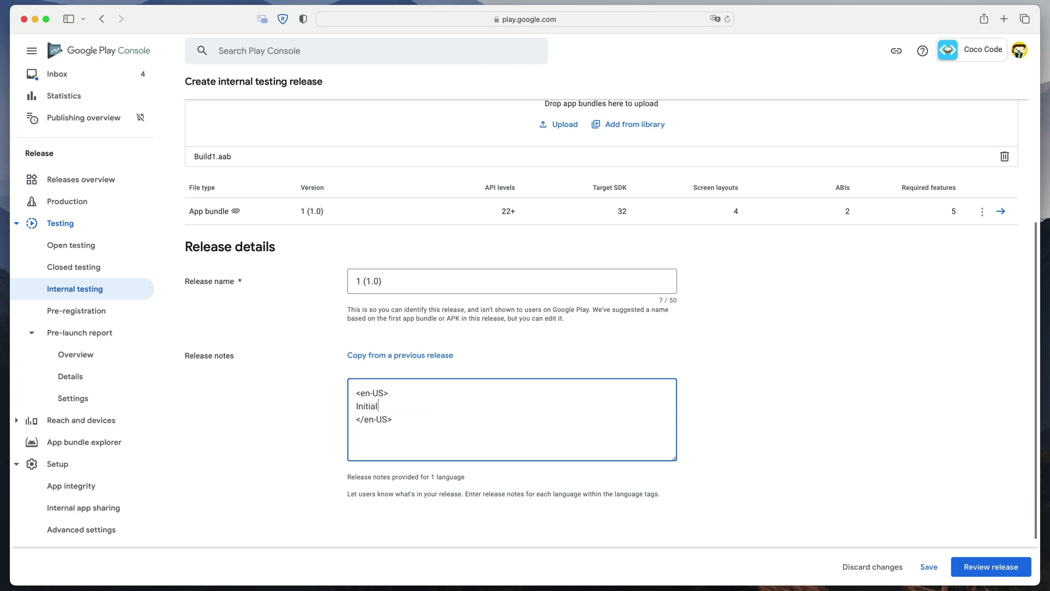
scroll(929, 488, down, 3)
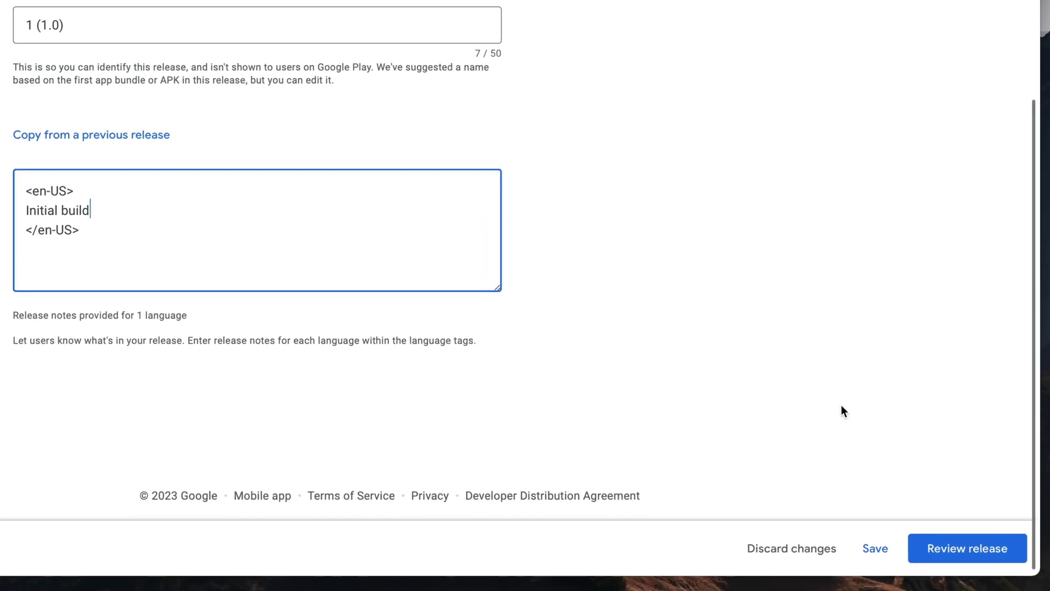
- Review release 1 (1.0) and roll it out to internal testing
click(991, 567)
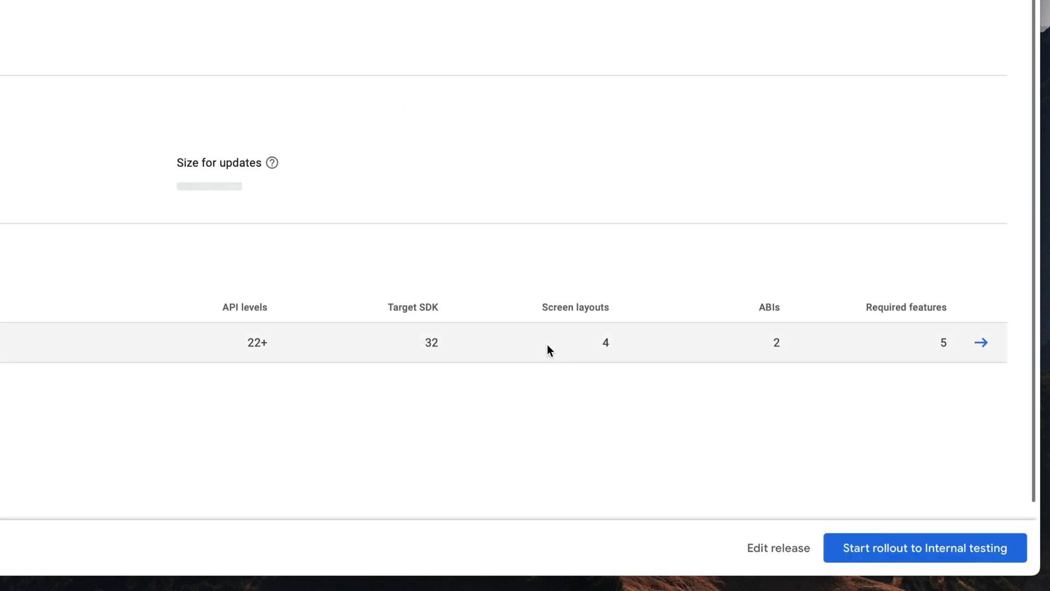
click(865, 552)
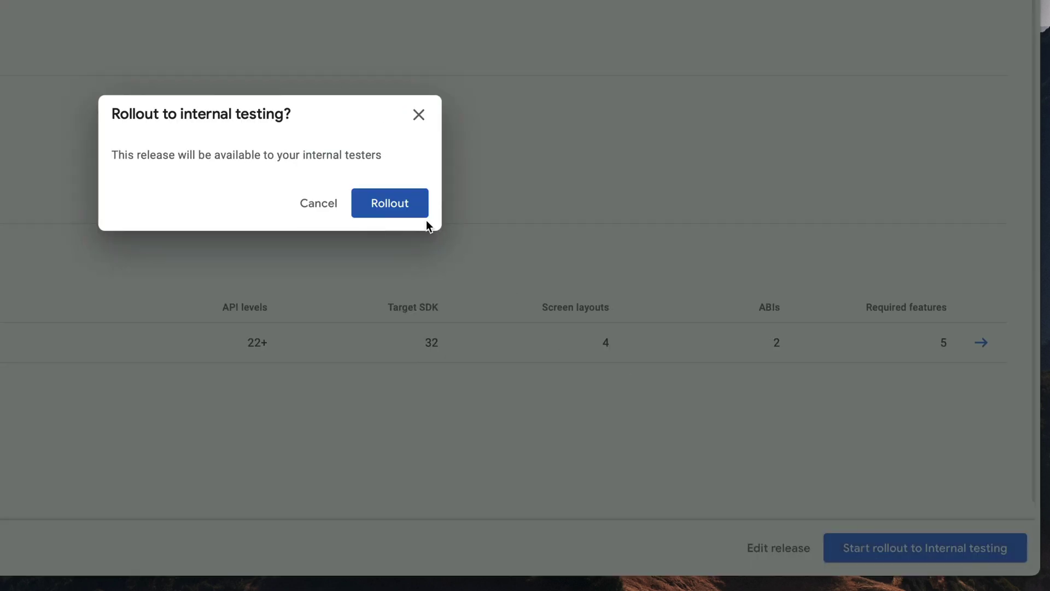
click(412, 213)
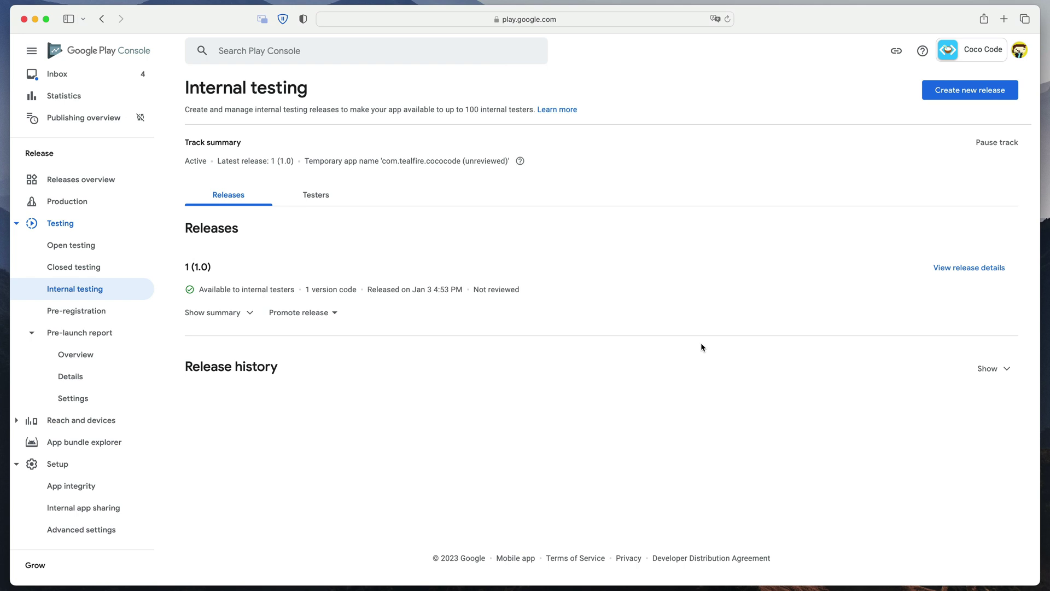
- Copy the web join link from the internal track's testers list
click(315, 198)
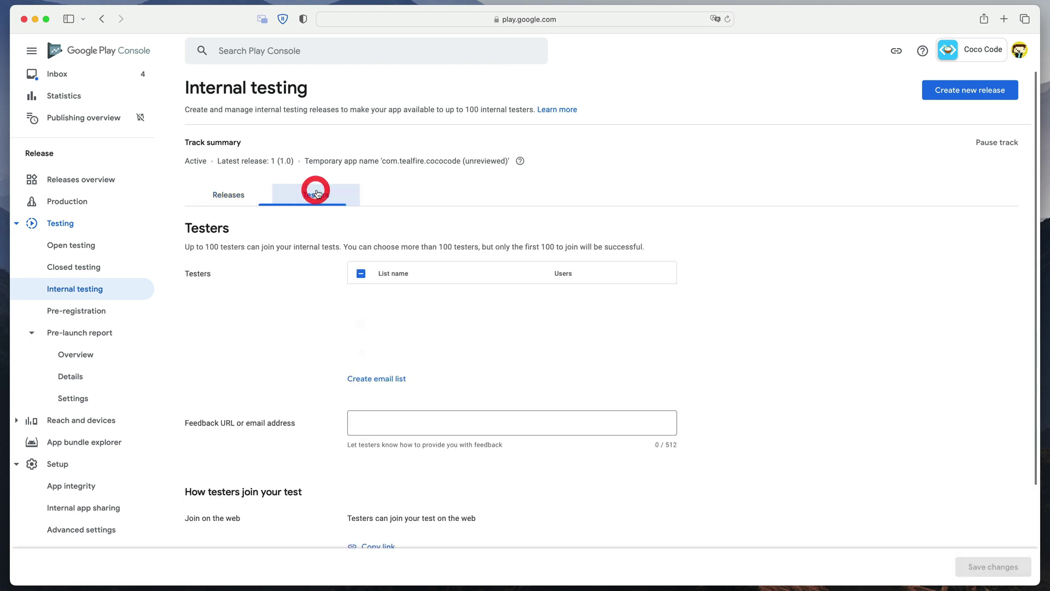
scroll(324, 247, down, 3)
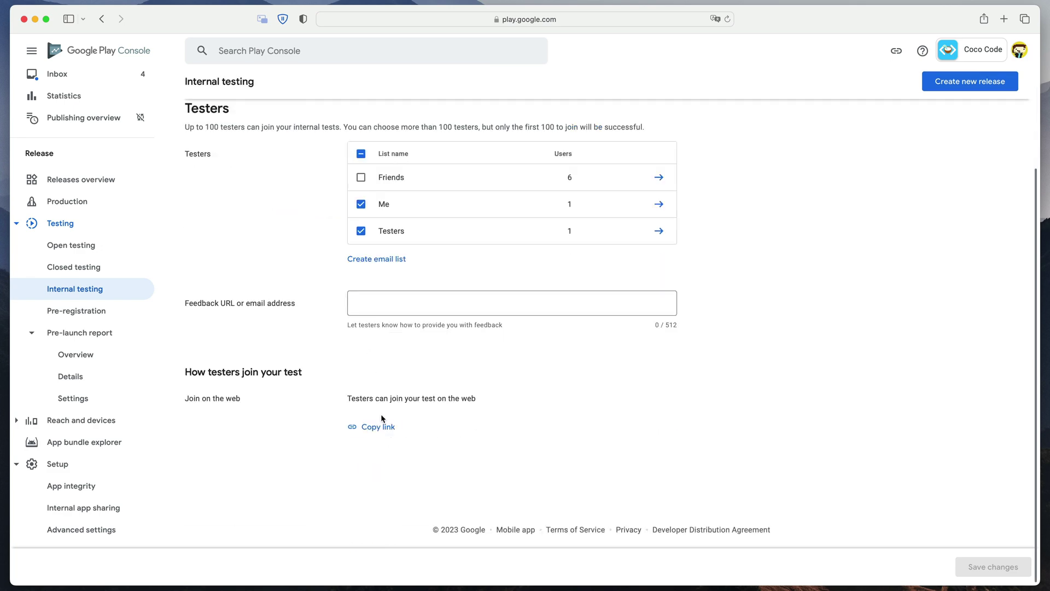
click(377, 433)
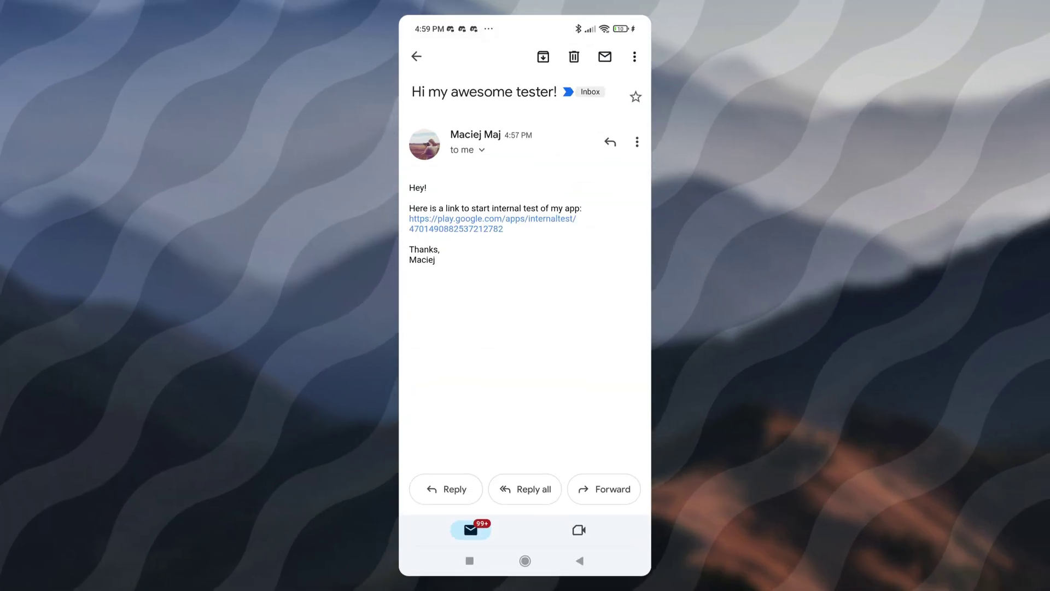
- Follow the emailed internal test link and accept the invite for com.tealfire.cococode
click(492, 223)
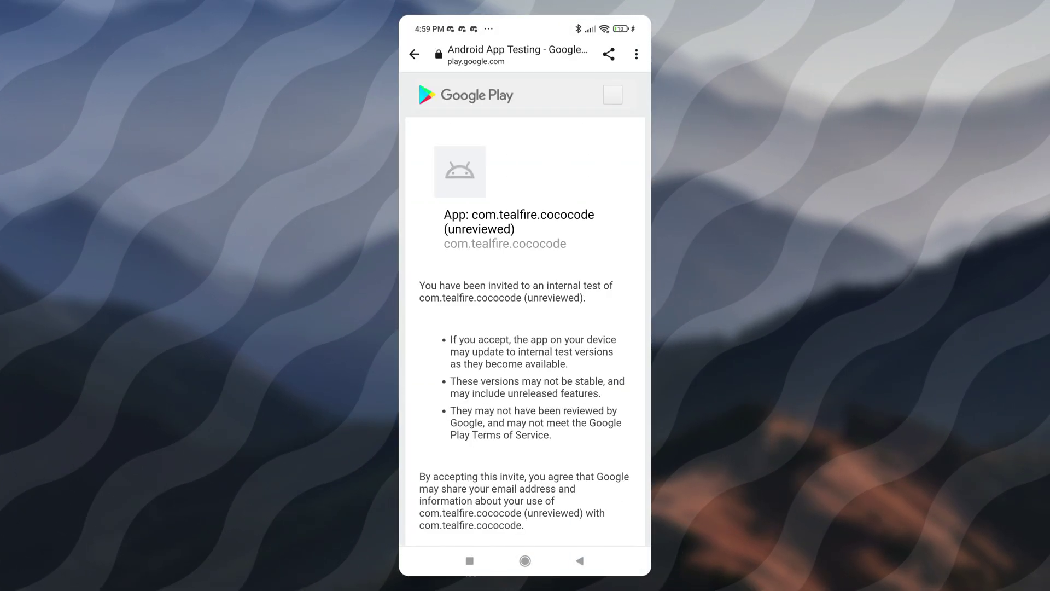
scroll(525, 306, down, 3)
click(572, 489)
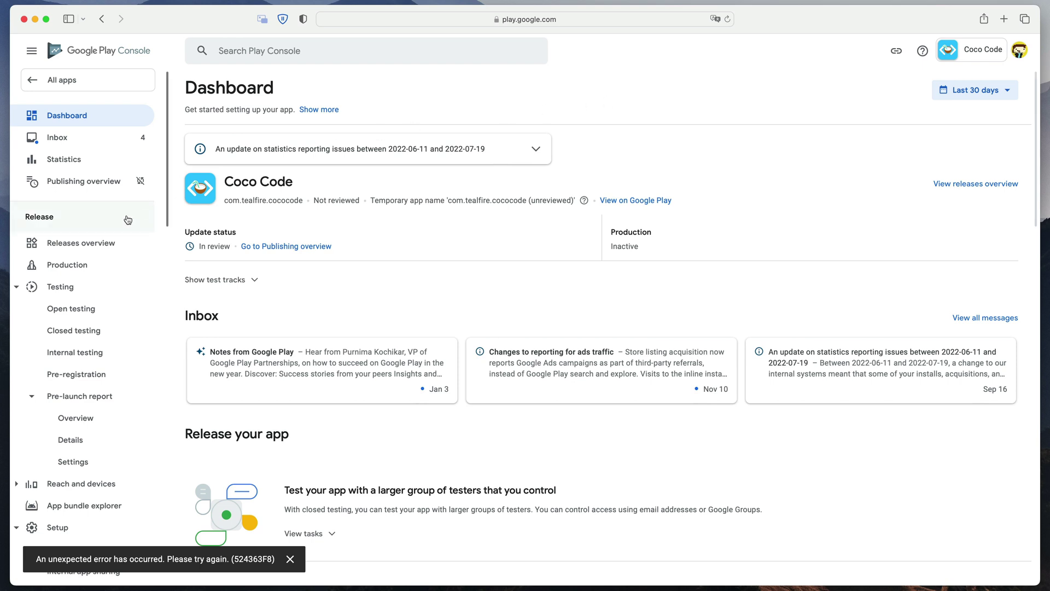
- Make the Production track available in all 177 countries / regions
click(73, 266)
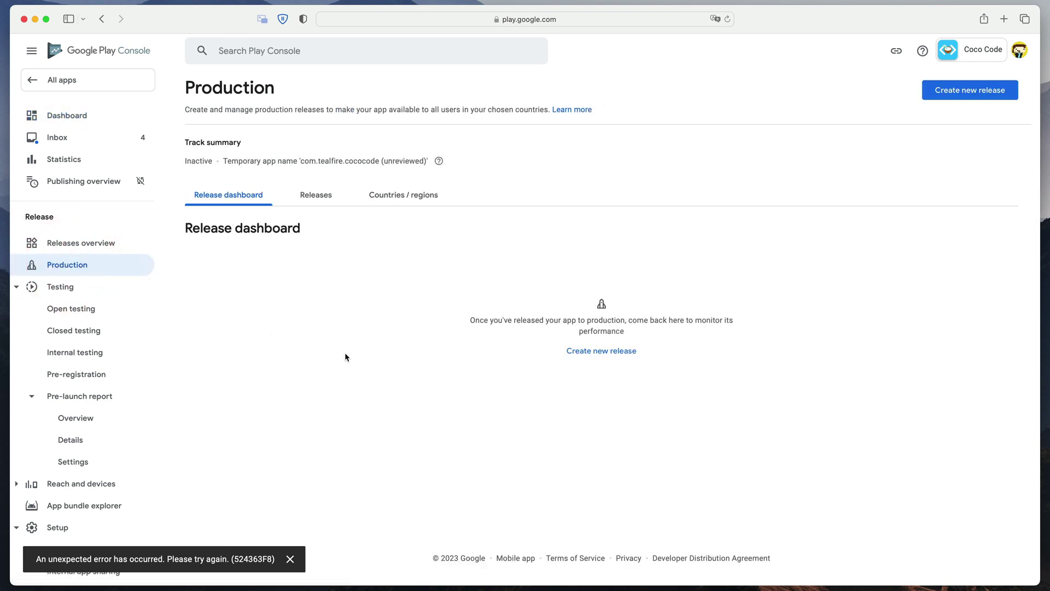
click(344, 356)
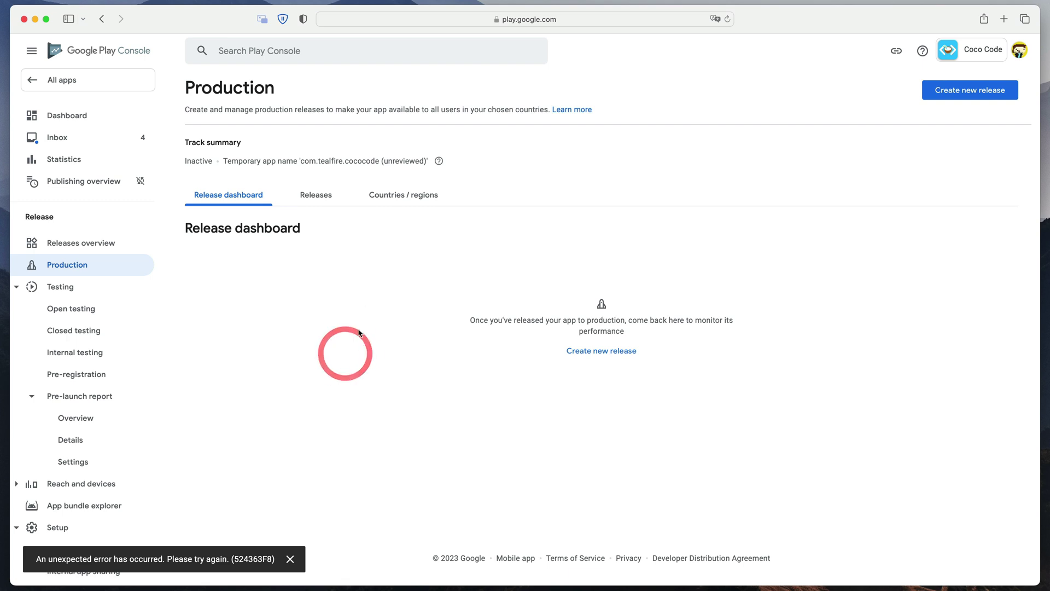
click(396, 198)
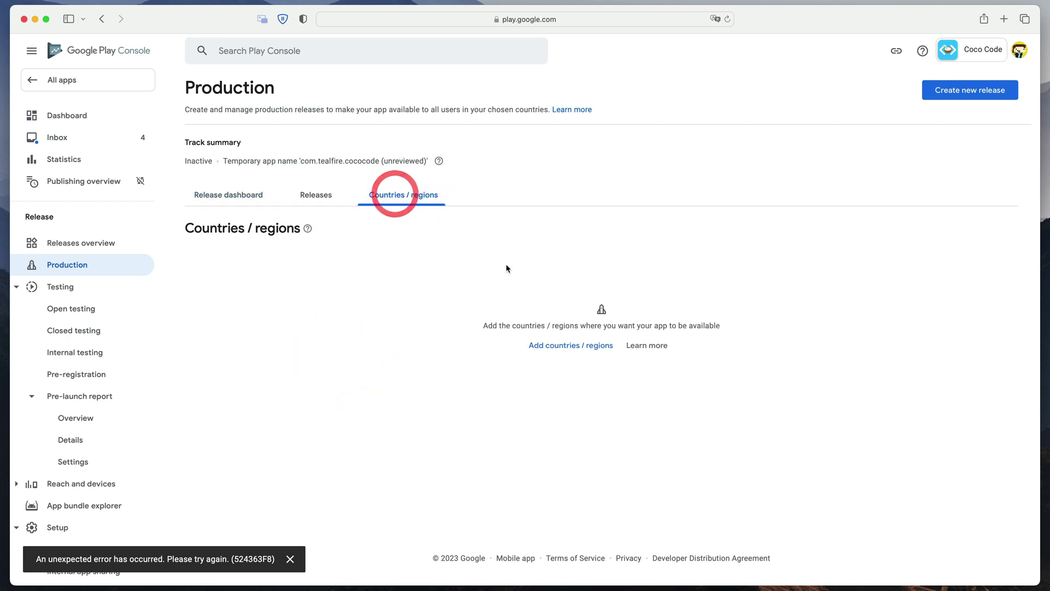
click(596, 348)
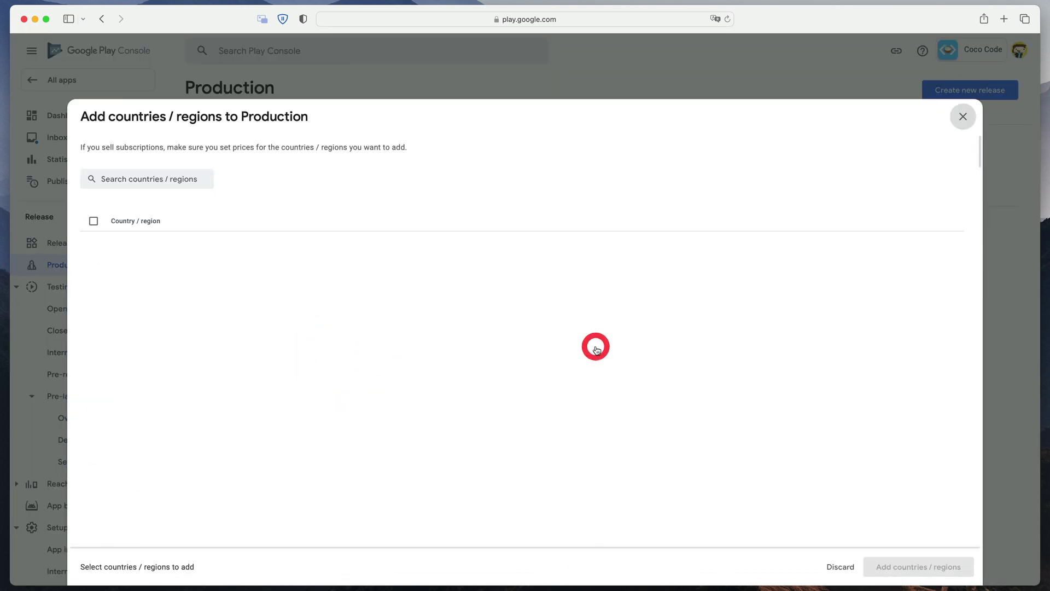
click(93, 221)
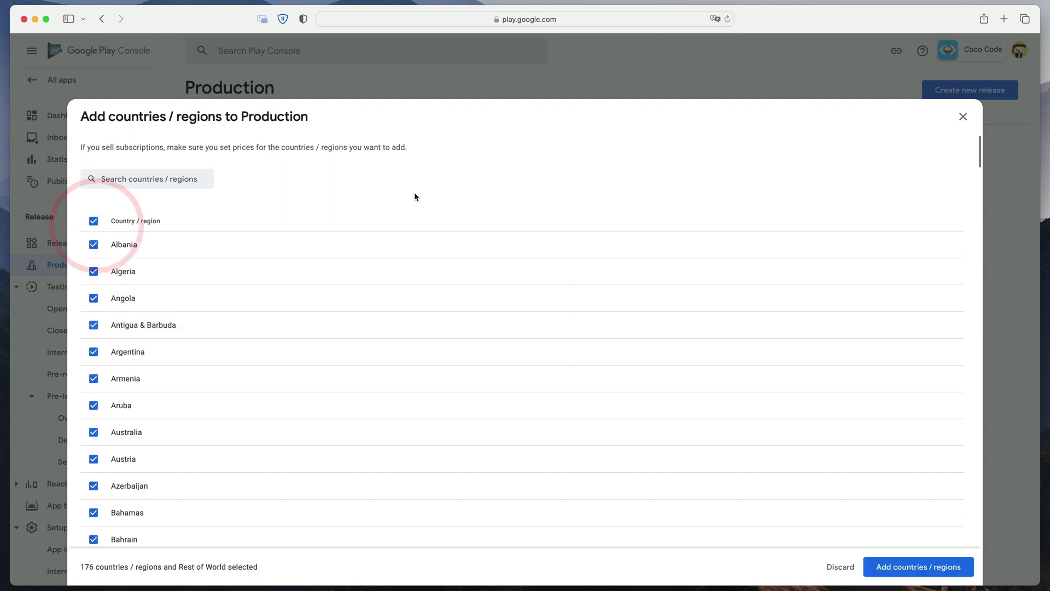
click(919, 567)
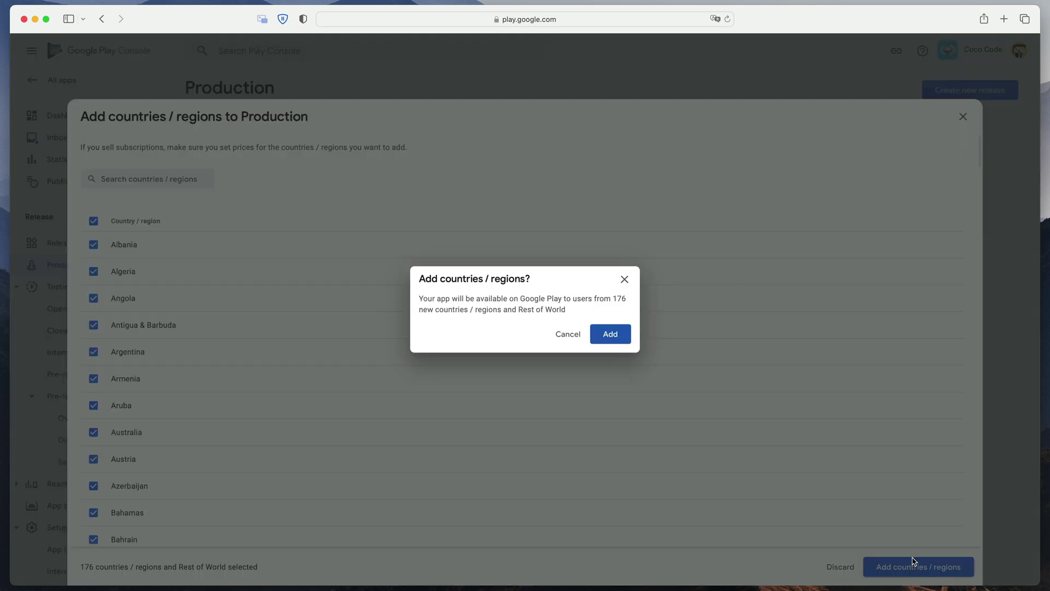
click(611, 334)
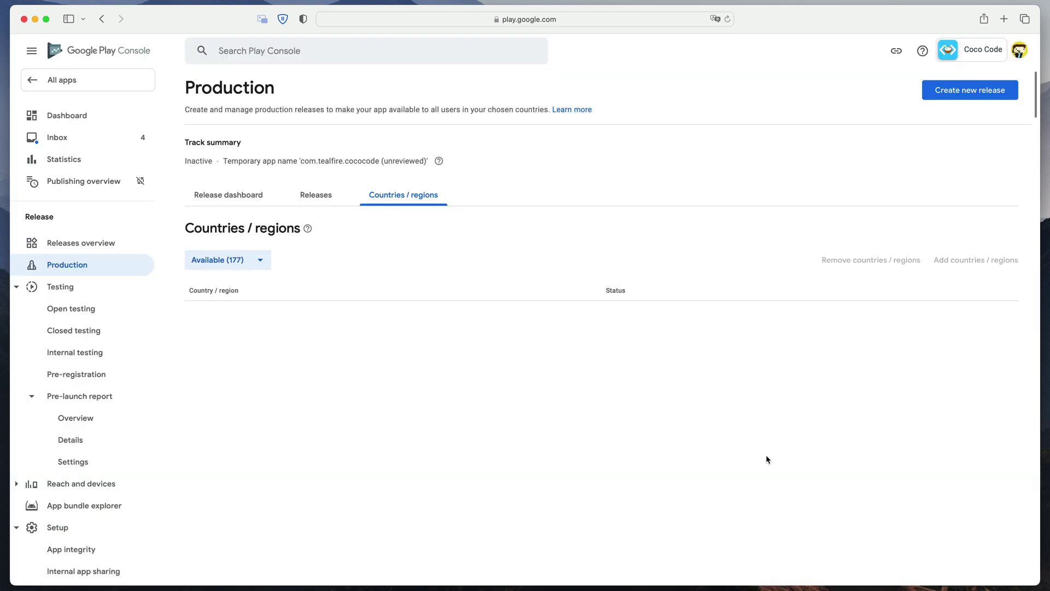
click(302, 203)
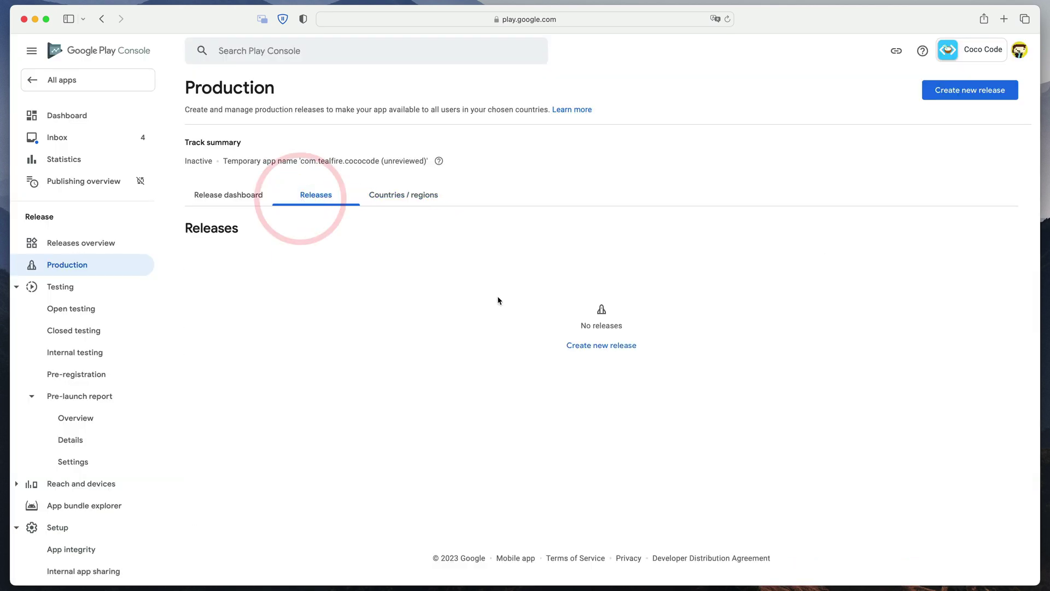
- Start a production release using the 1.0 app bundle from the library
click(599, 347)
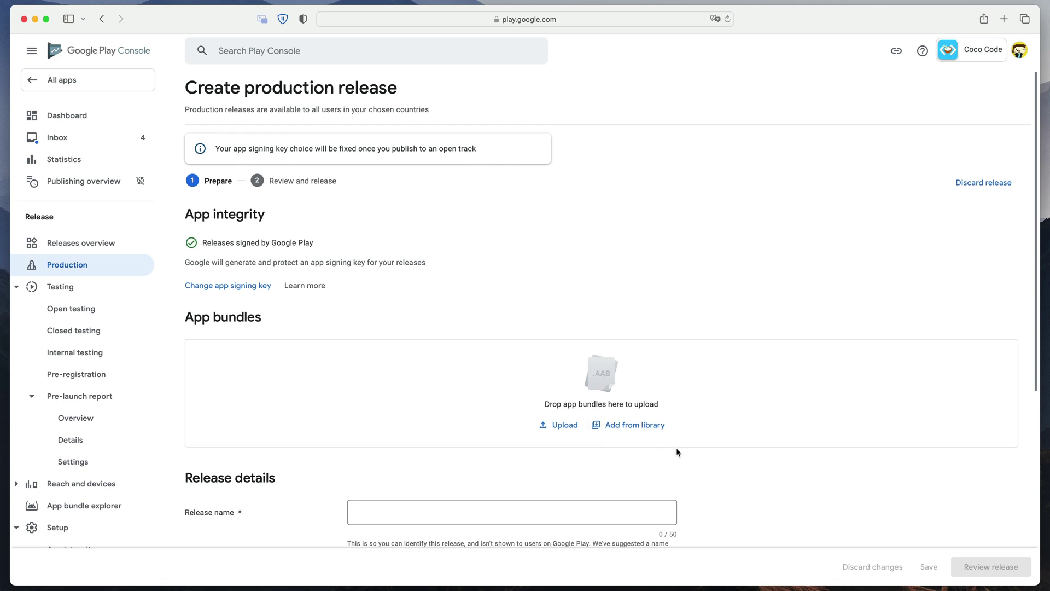
click(628, 432)
click(93, 170)
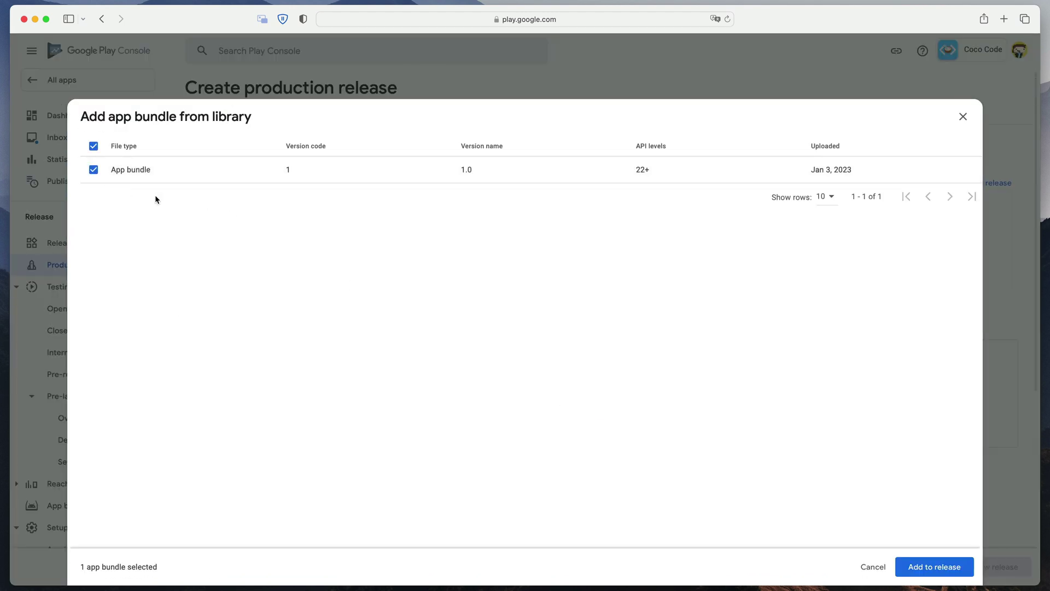
click(925, 565)
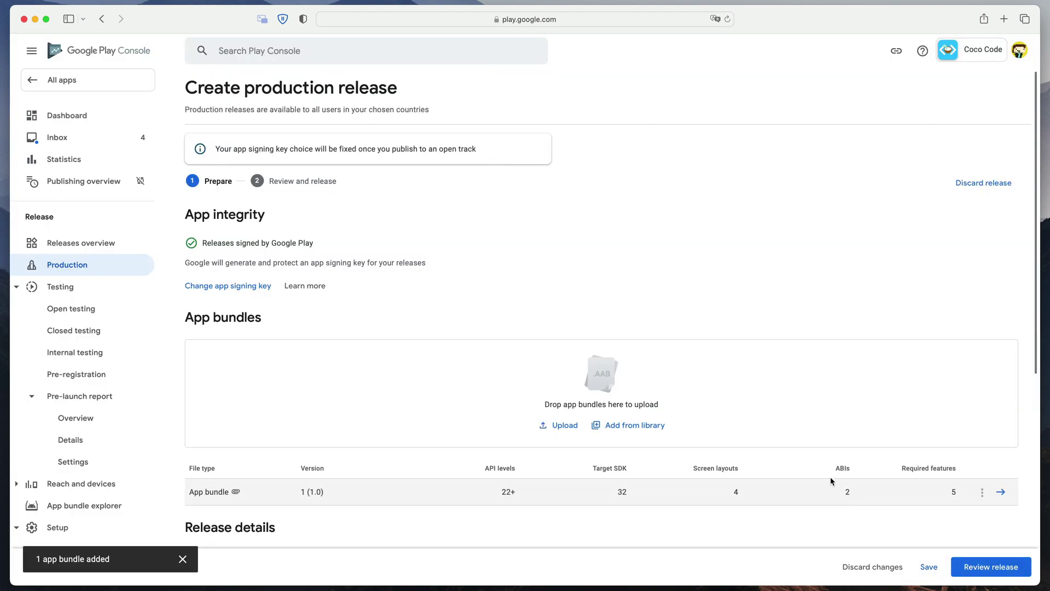
- Set the release notes to 'Initial release' and roll release 1 (1.0) out to production
scroll(796, 464, down, 4)
scroll(795, 463, down, 3)
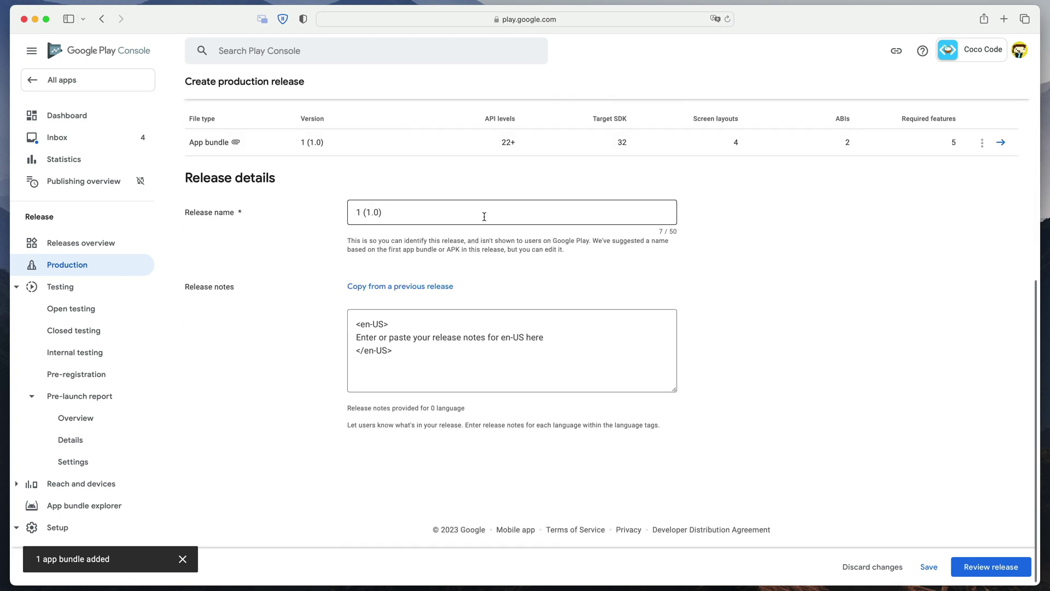
drag(546, 337, 356, 337)
text(Initial re)
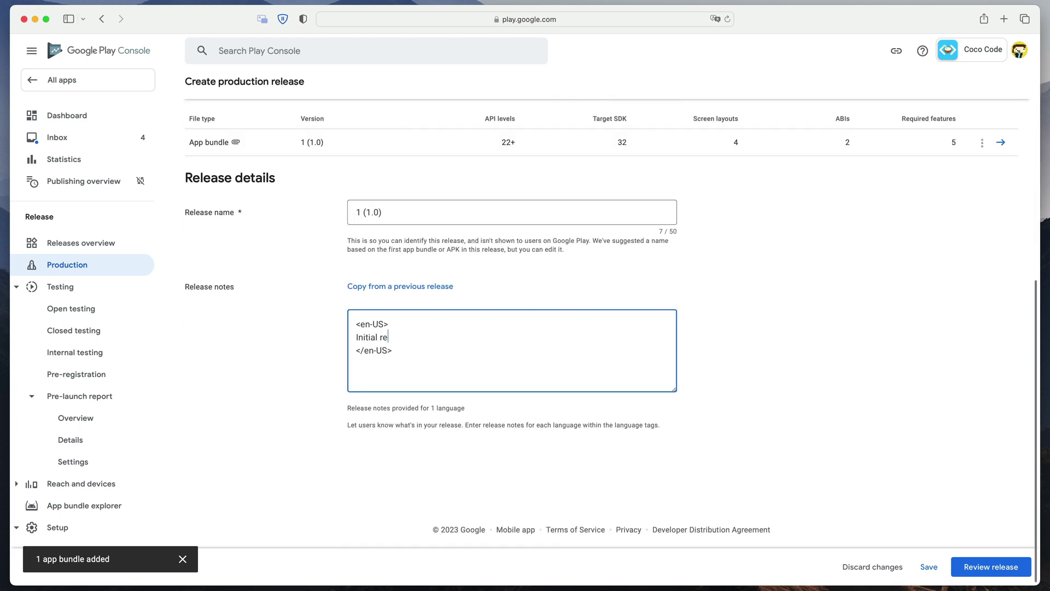
text(lease)
click(991, 564)
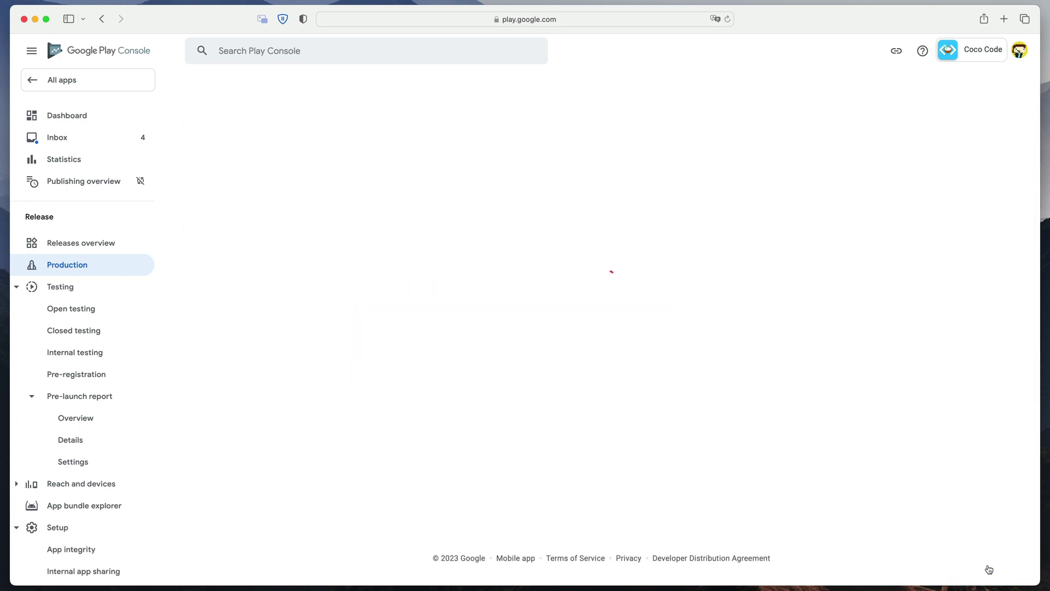
click(959, 569)
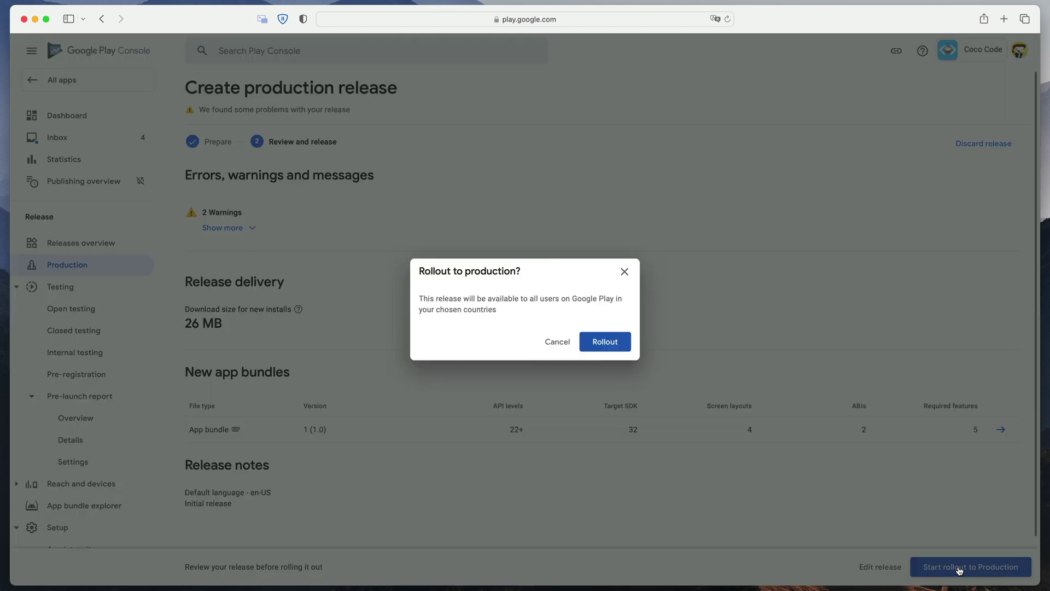
click(626, 351)
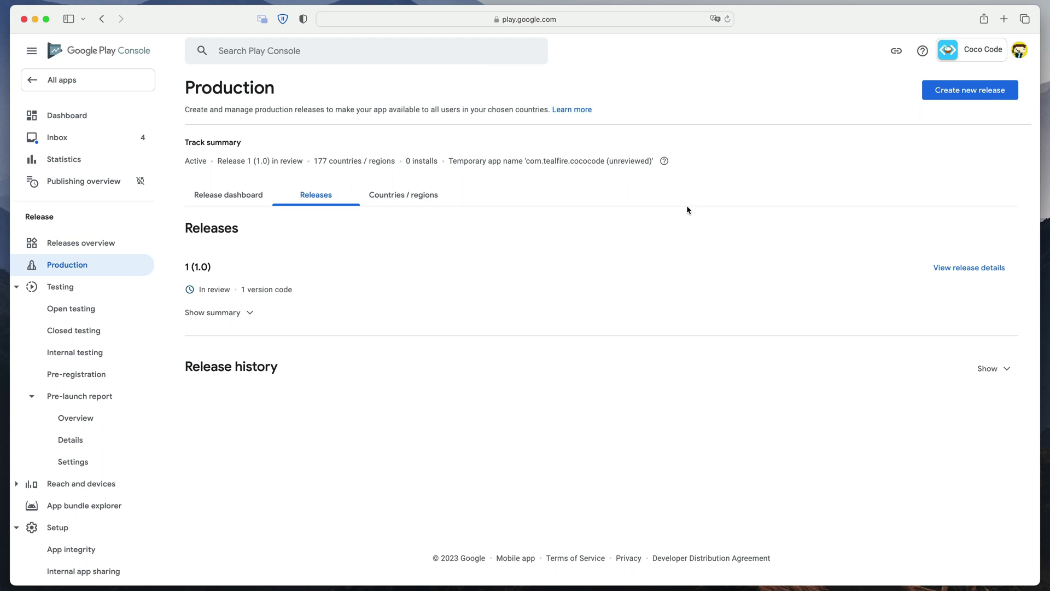
- Turn managed publishing on in the Publishing overview so updates go live manually
click(104, 184)
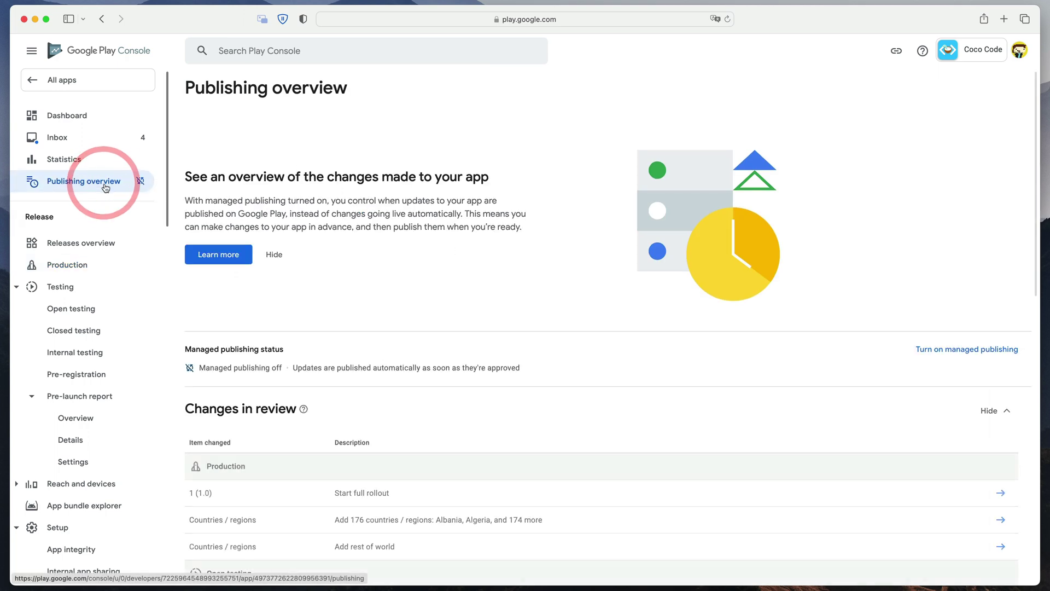
scroll(872, 262, down, 3)
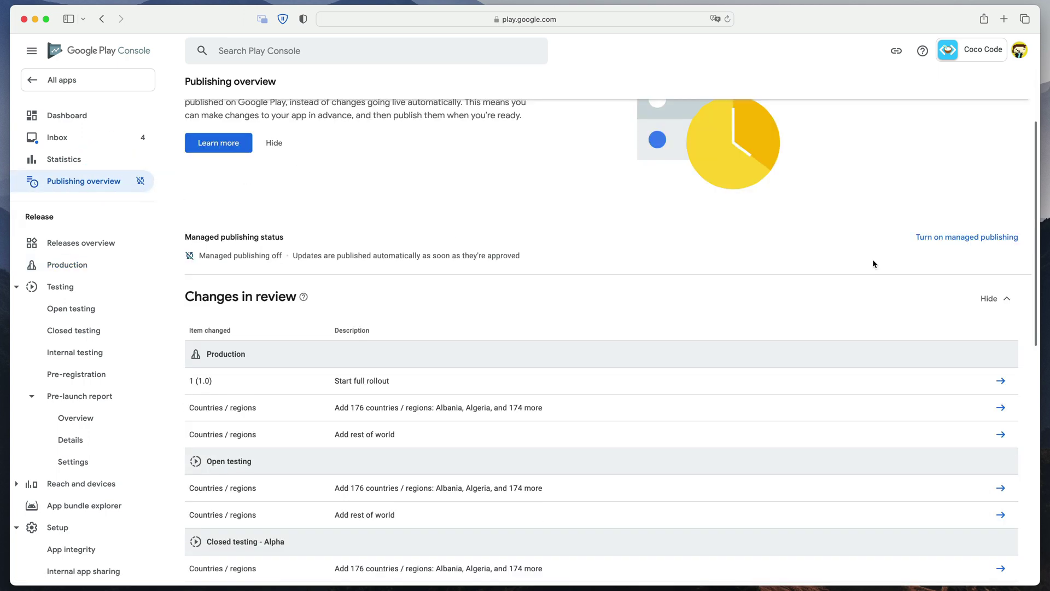
click(952, 239)
click(163, 193)
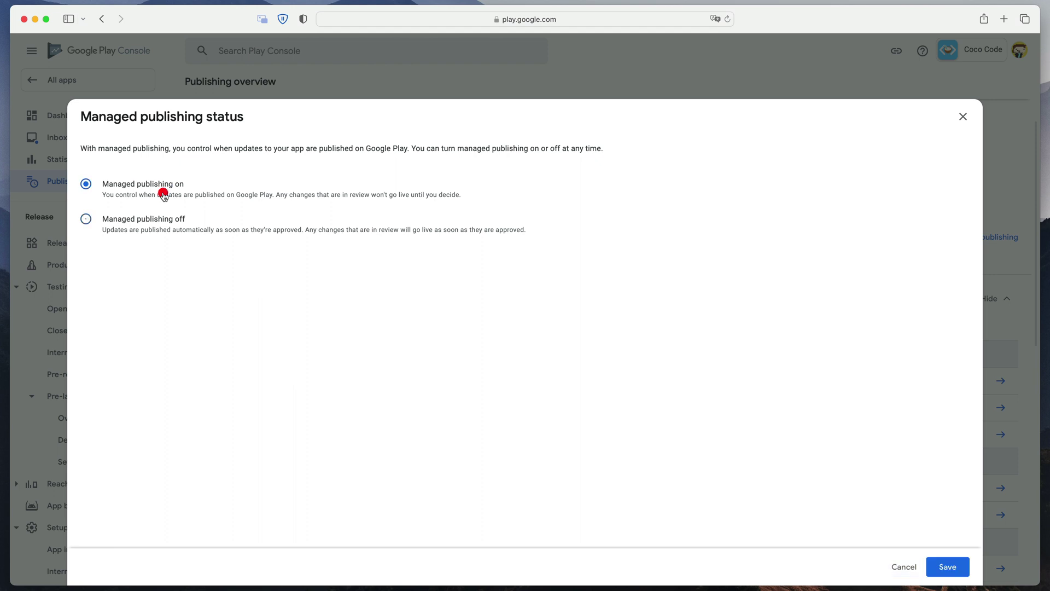
click(946, 566)
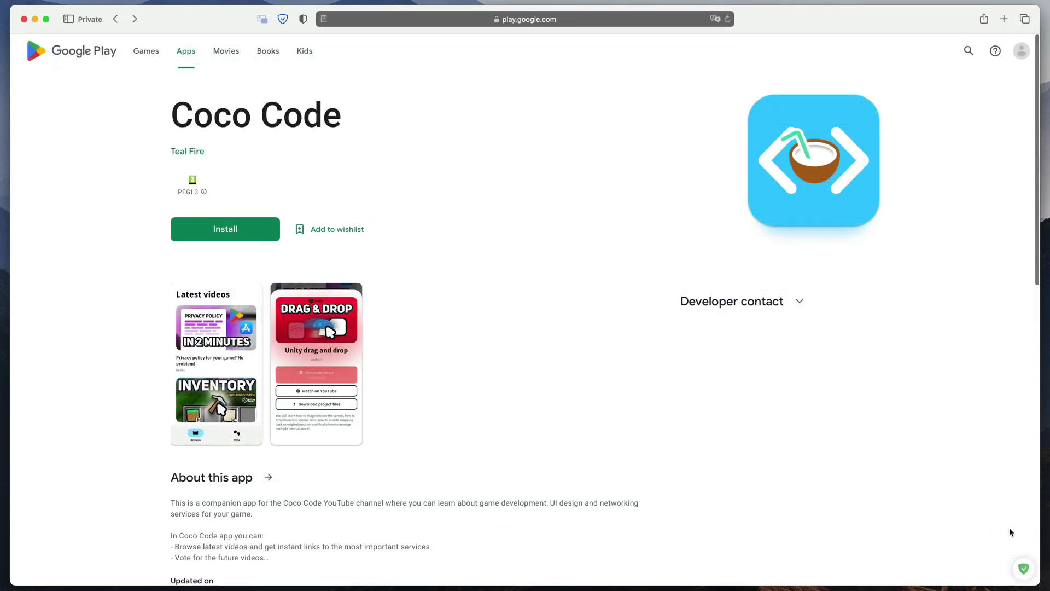
scroll(1010, 531, down, 2)
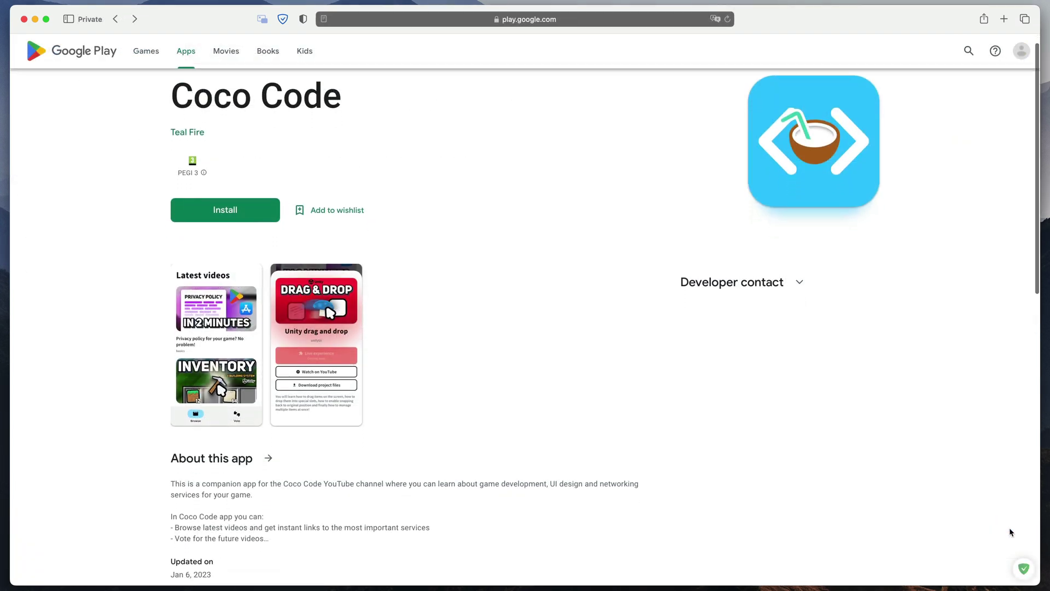
scroll(1010, 531, down, 3)
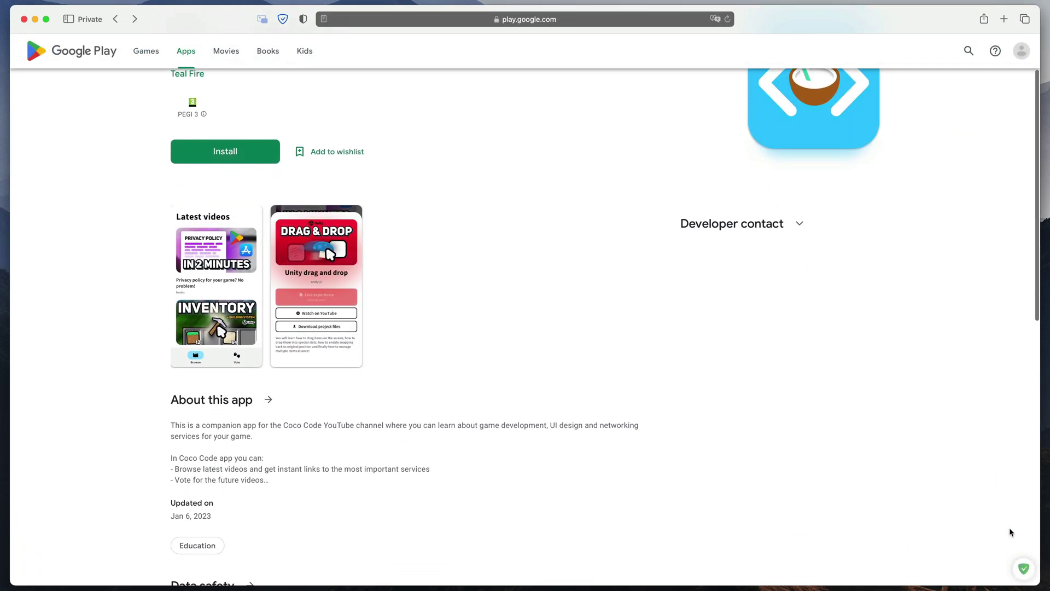
scroll(1009, 530, down, 3)
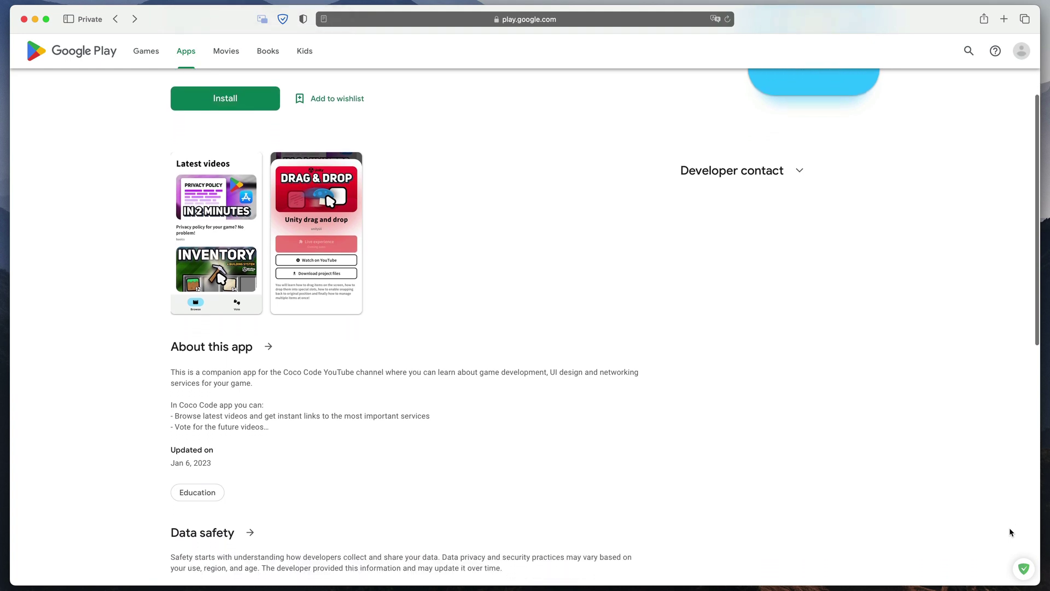
scroll(1010, 531, down, 3)
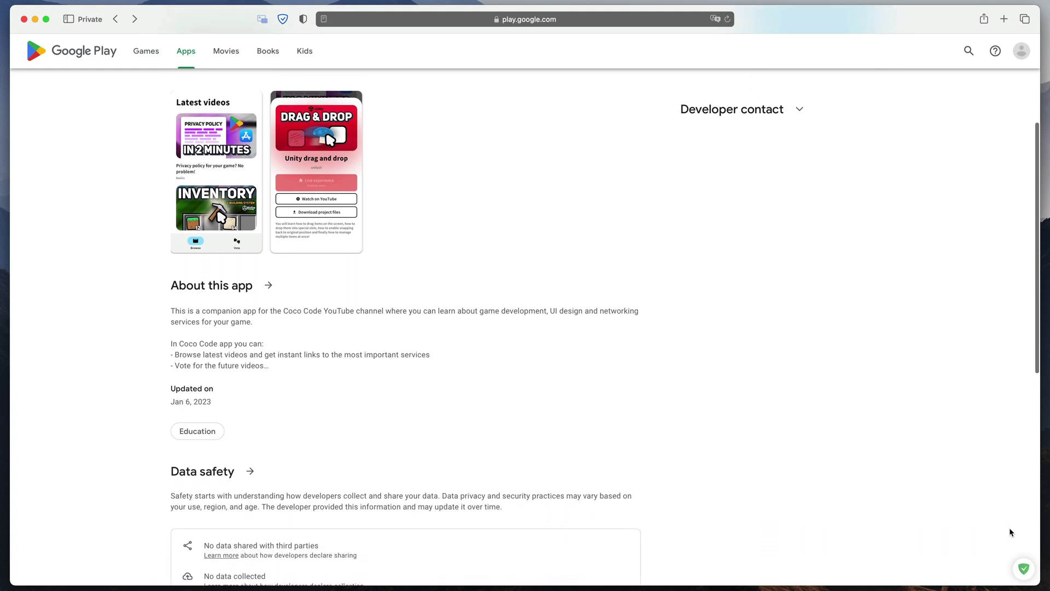
scroll(1009, 532, down, 3)
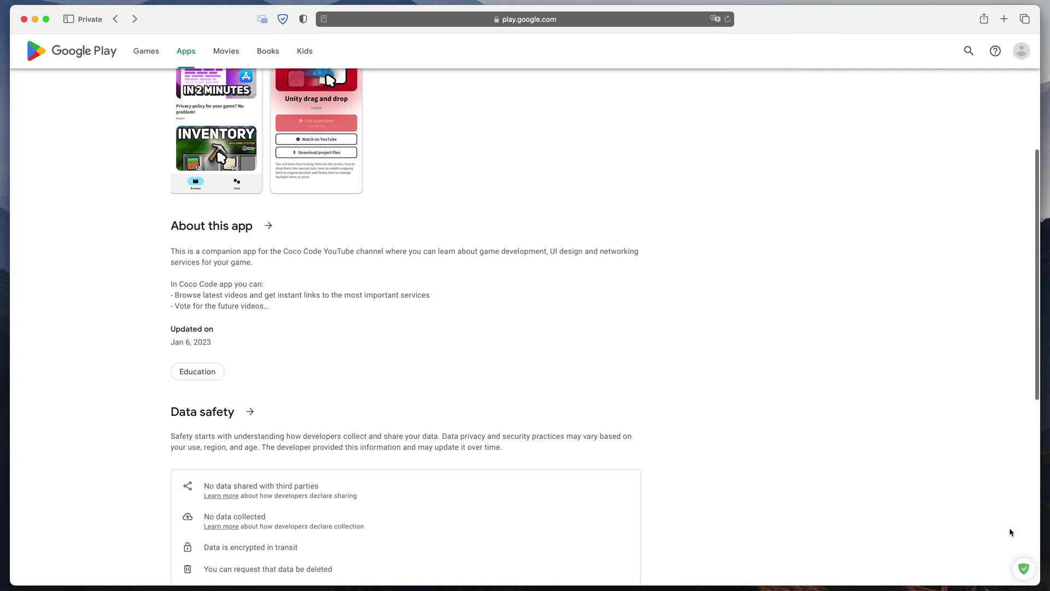
scroll(1009, 528, down, 1)
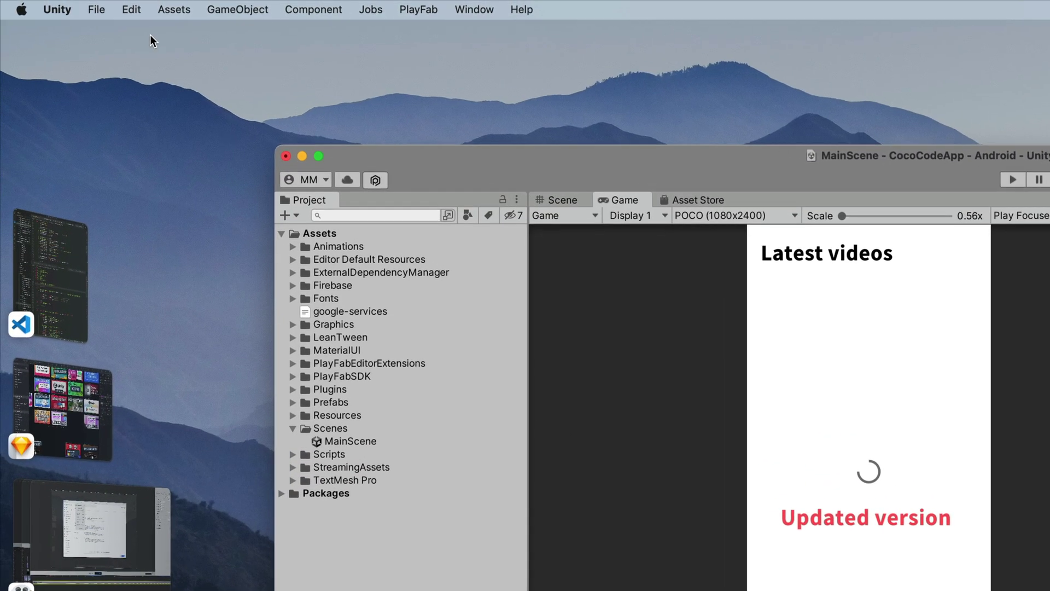
- In Player Settings, change Version to 1.1 and Bundle Version Code to 2
click(97, 9)
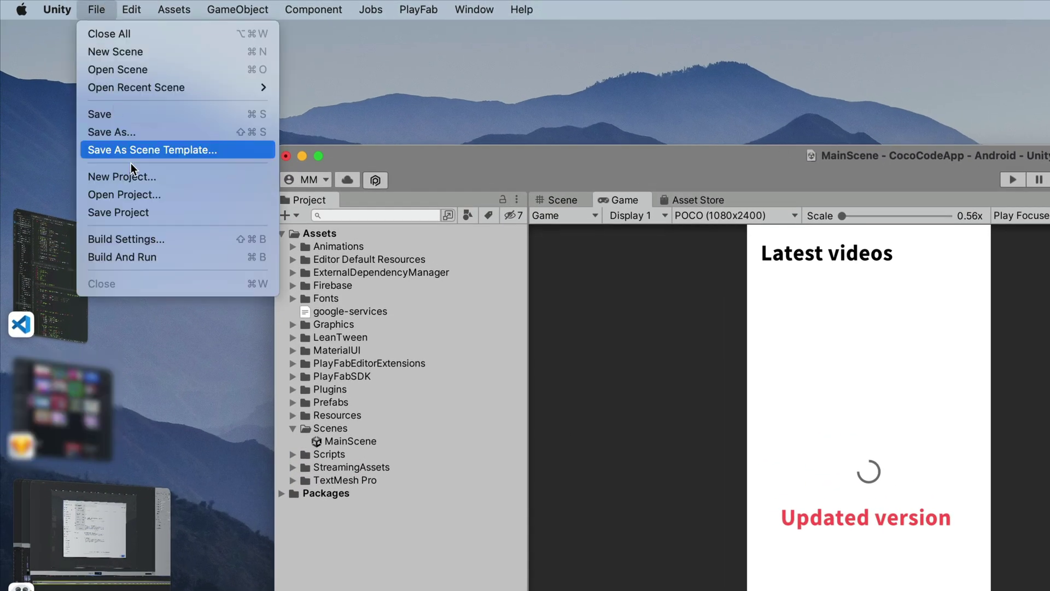
click(152, 244)
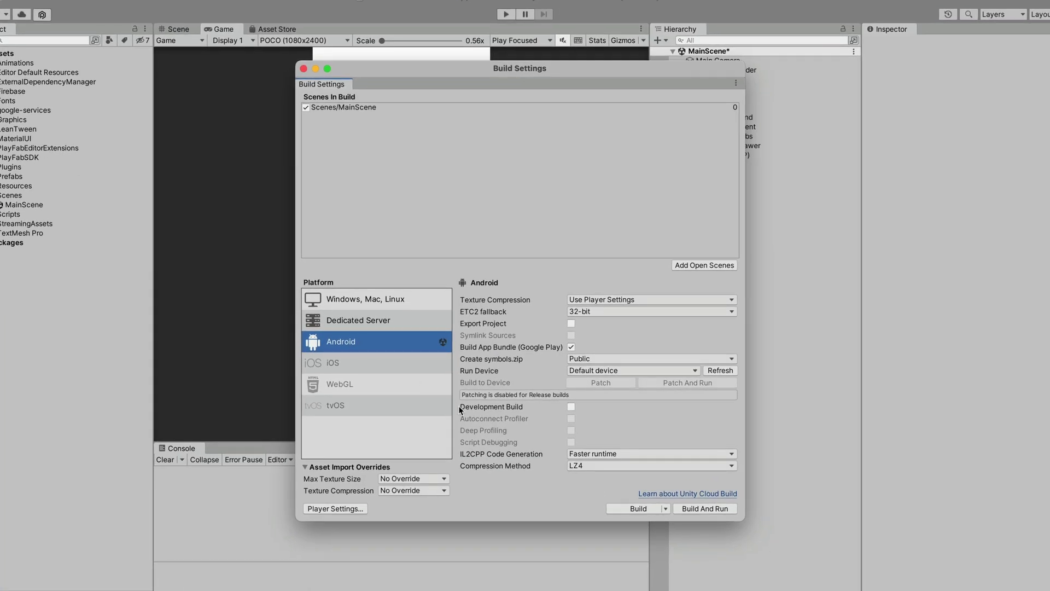
click(344, 509)
scroll(697, 458, down, 10)
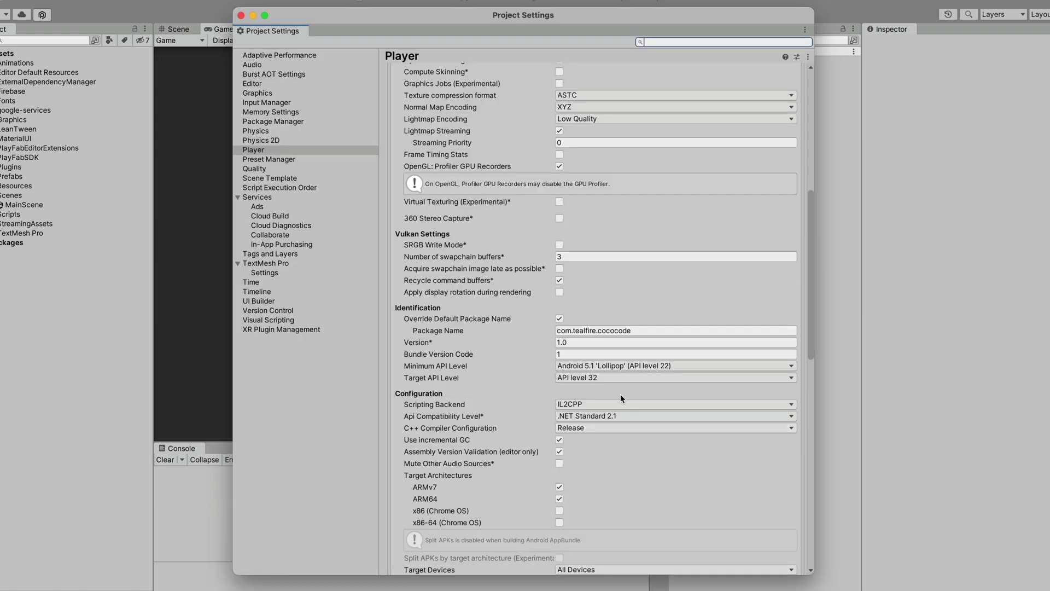
click(564, 342)
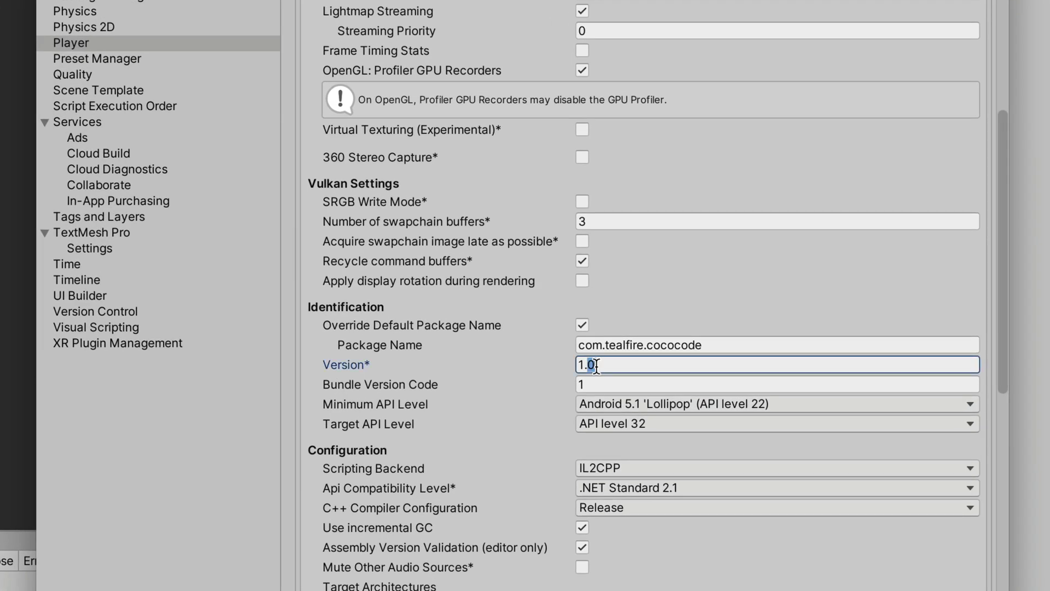
text(1)
click(677, 386)
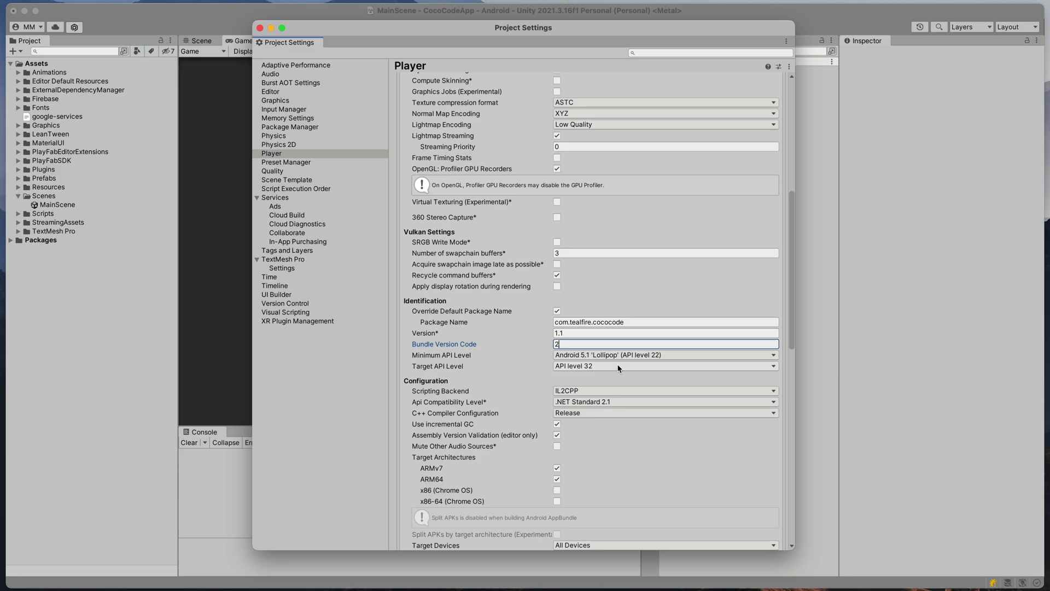
- Enter the keystore and key passwords, then build the Android bundle as Build2.aab
scroll(616, 363, down, 10)
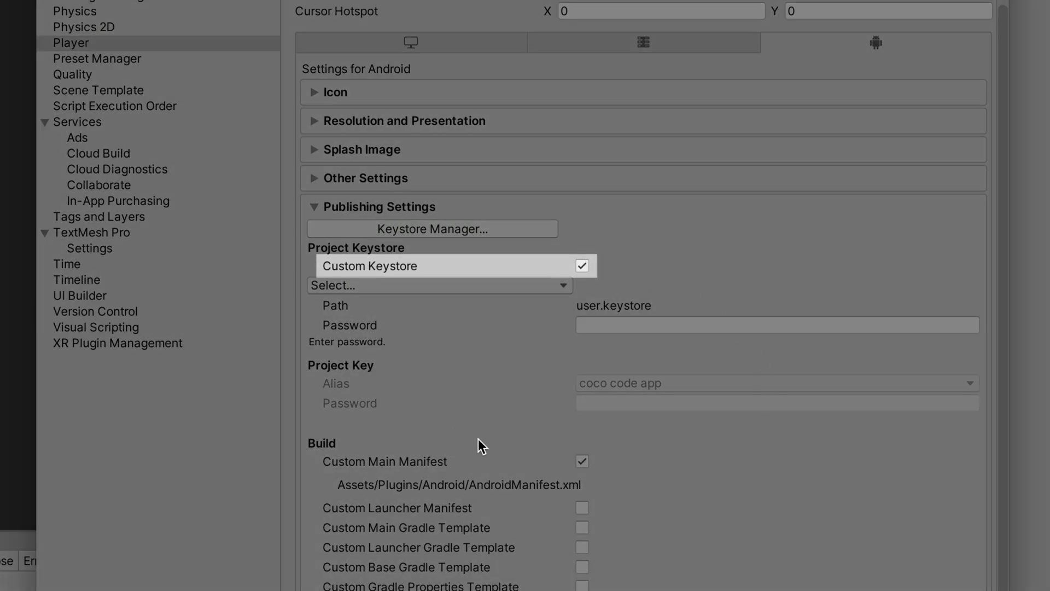
click(679, 324)
text(*******)
click(656, 403)
text(********)
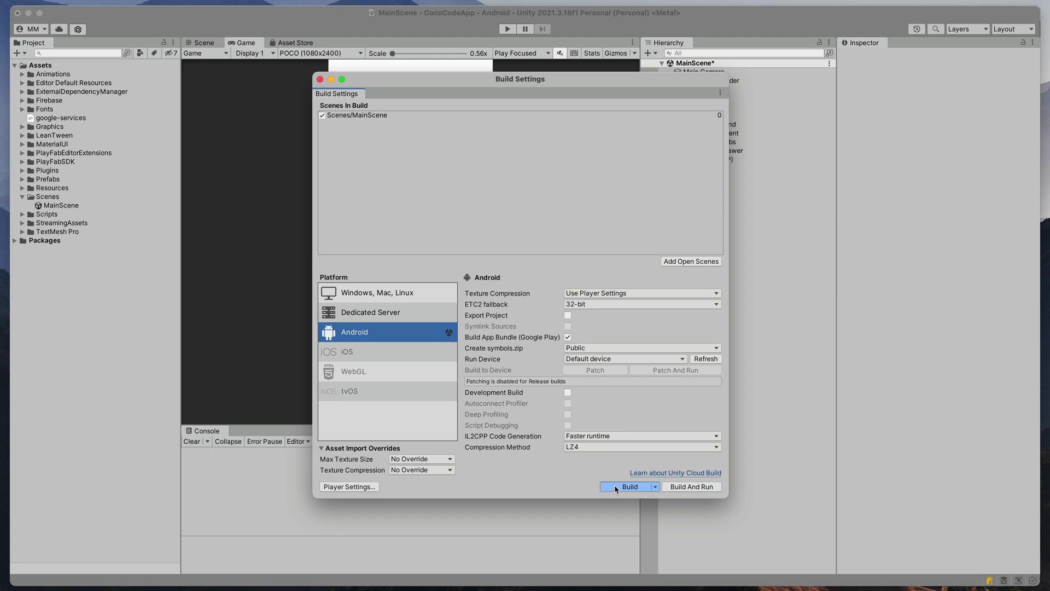
click(615, 484)
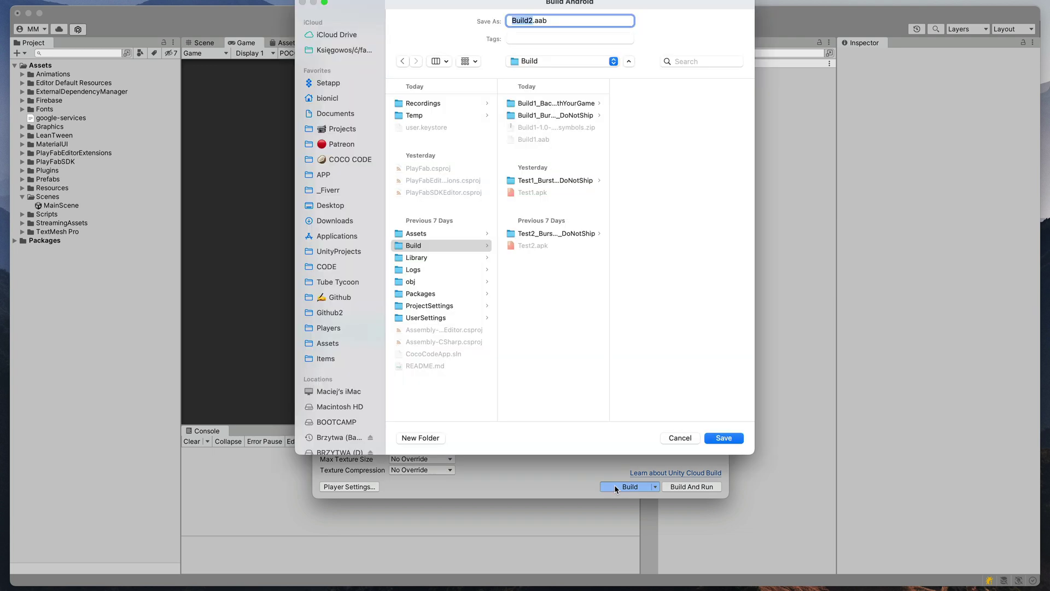
key(Return)
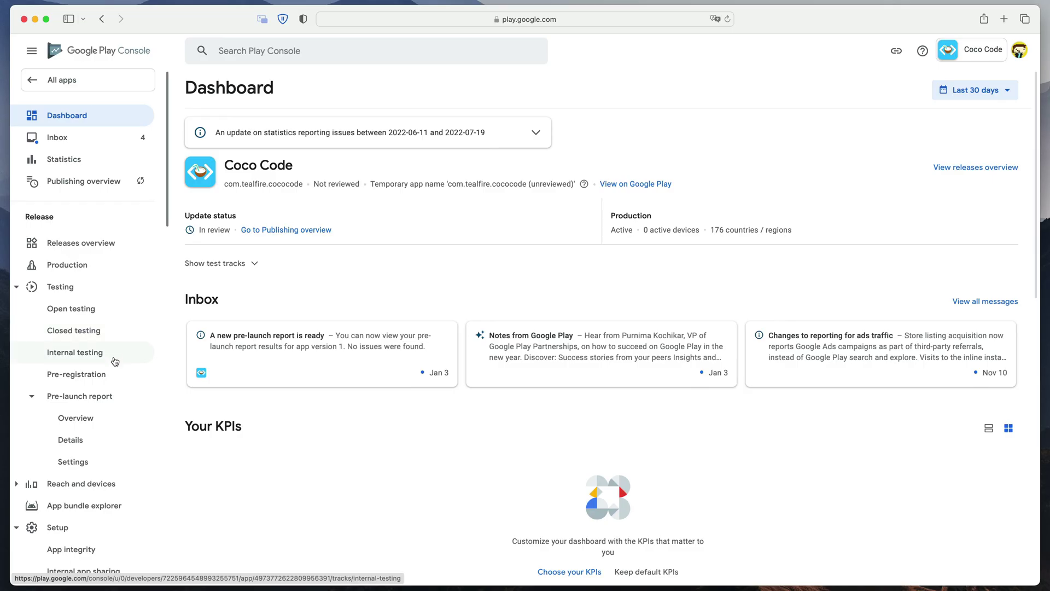
- Create a new internal testing release with Build2.aab and Build2-1.1-v2.symbols.zip
click(114, 361)
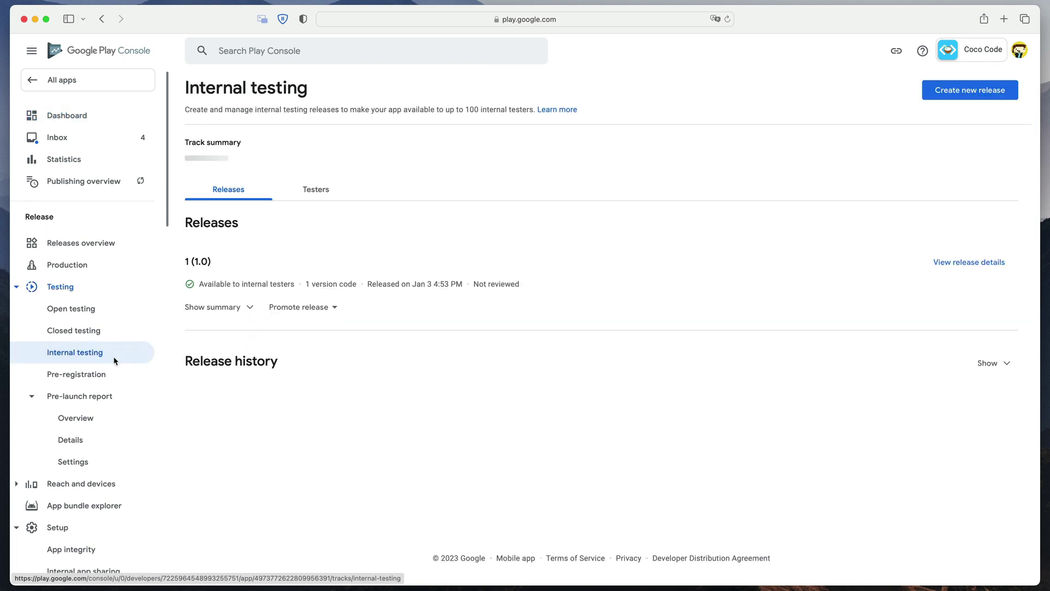
click(926, 97)
drag(23, 422, 523, 337)
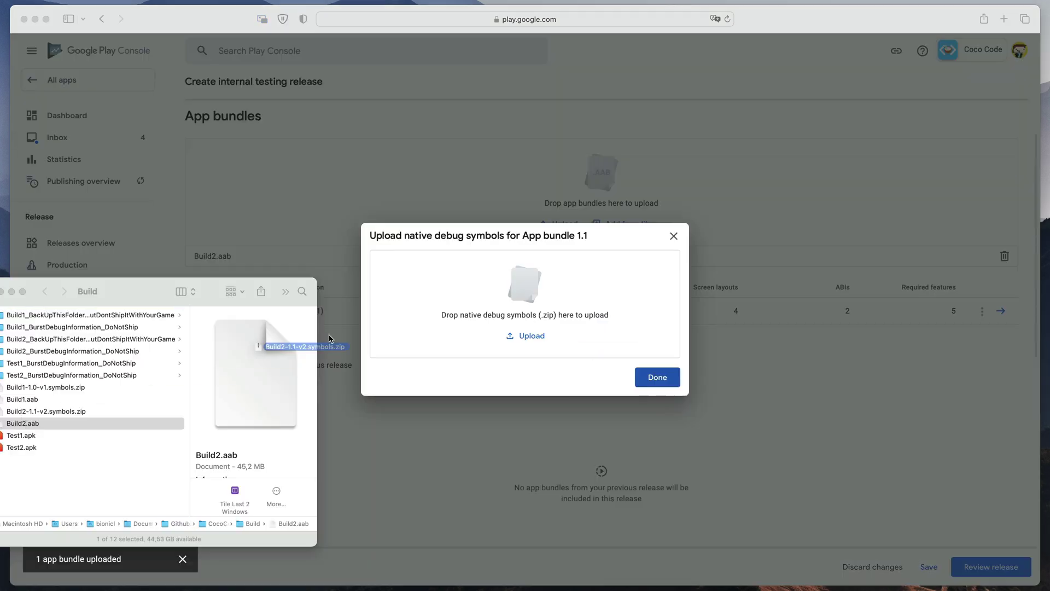
drag(367, 327, 464, 309)
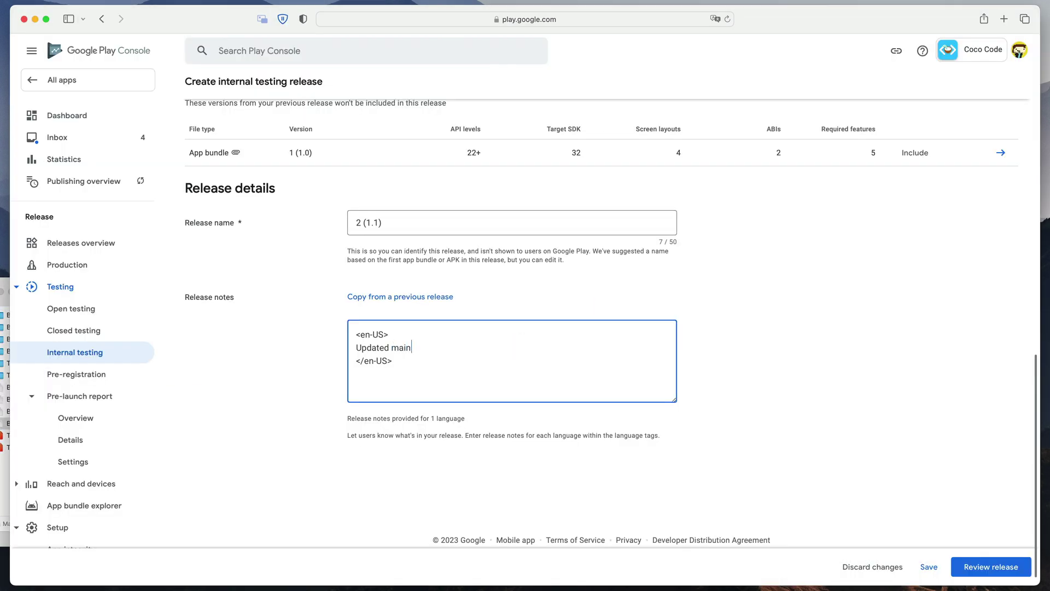
- Add the note 'Updated main screen' and roll release 2 (1.1) out to internal testers
text(screen)
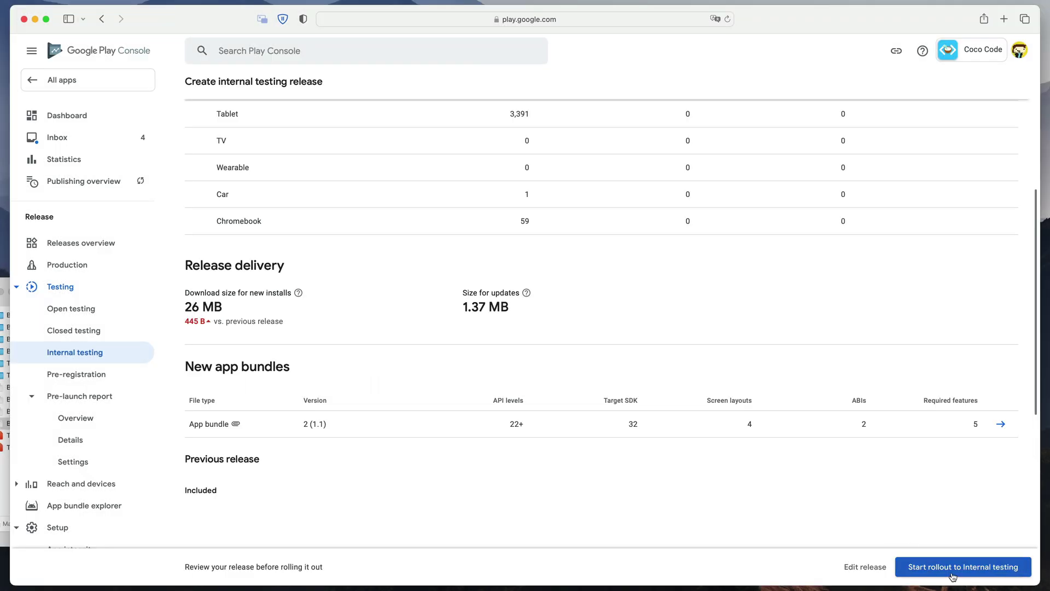
click(952, 567)
click(606, 335)
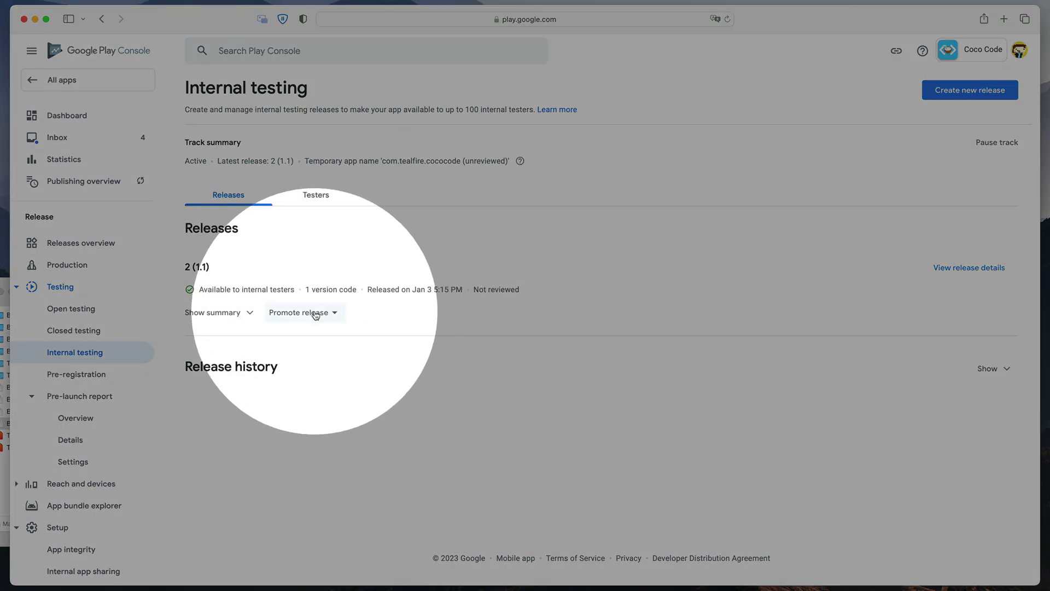
- Promote internal testing release 2 (1.1) to Production, carrying over its "Updated main screen" notes
click(315, 314)
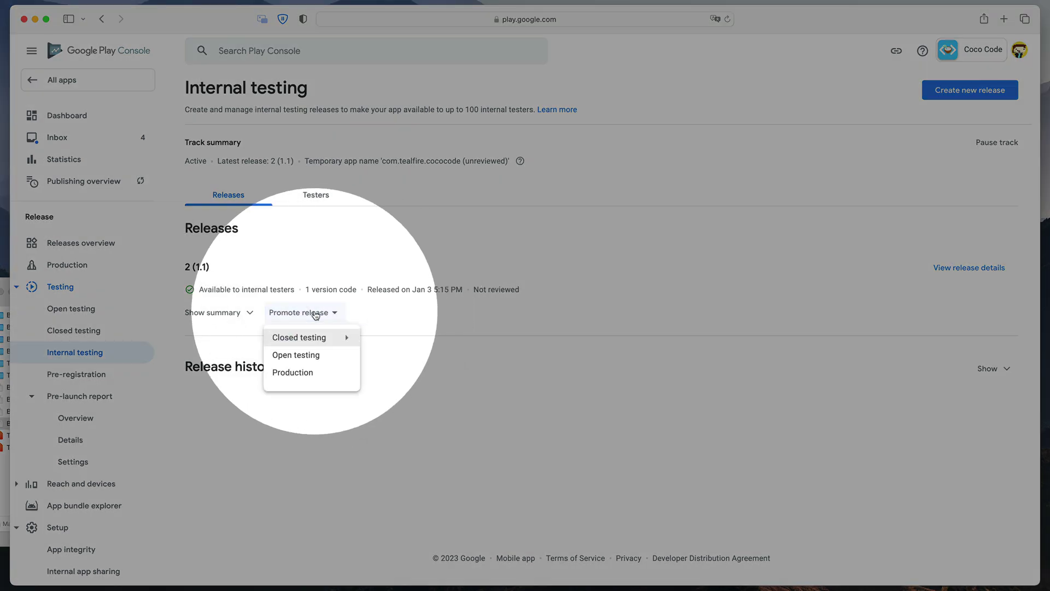
click(315, 370)
scroll(802, 504, down, 5)
scroll(802, 500, down, 2)
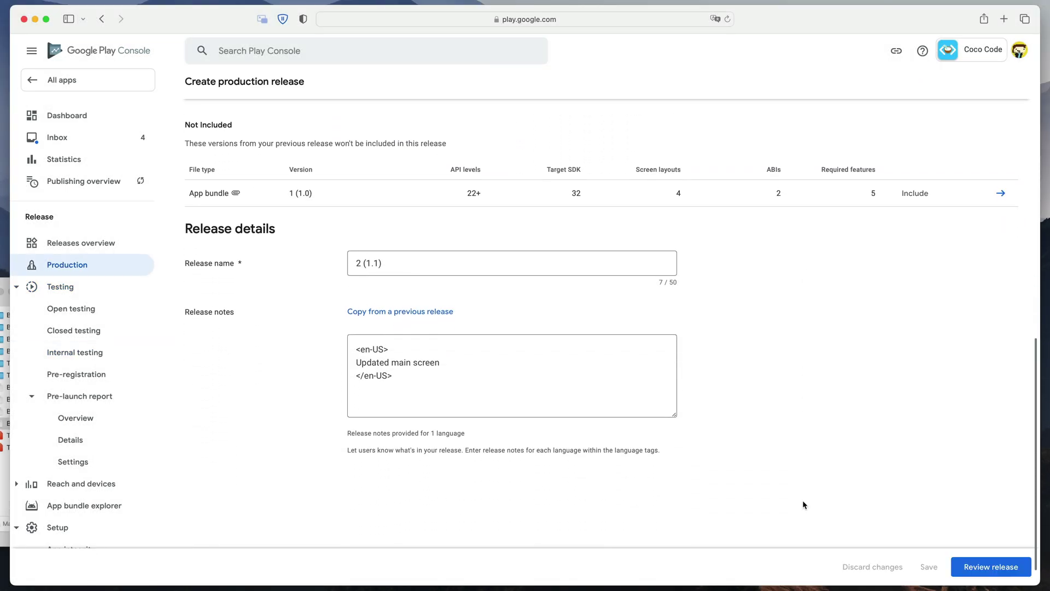